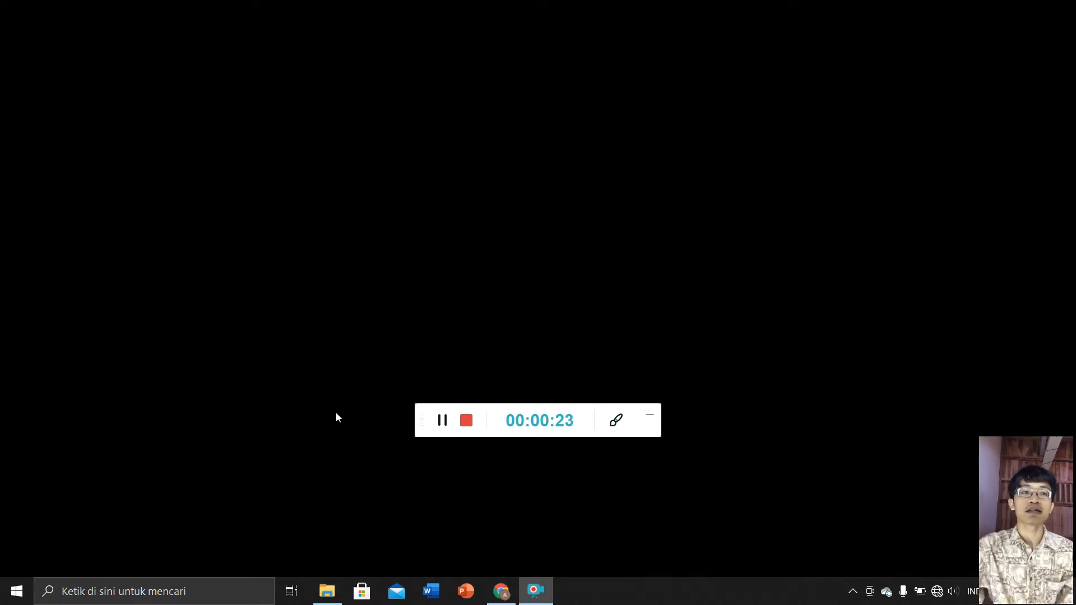
Step: Open Cisco Packet Tracer and maximize its window
click(16, 591)
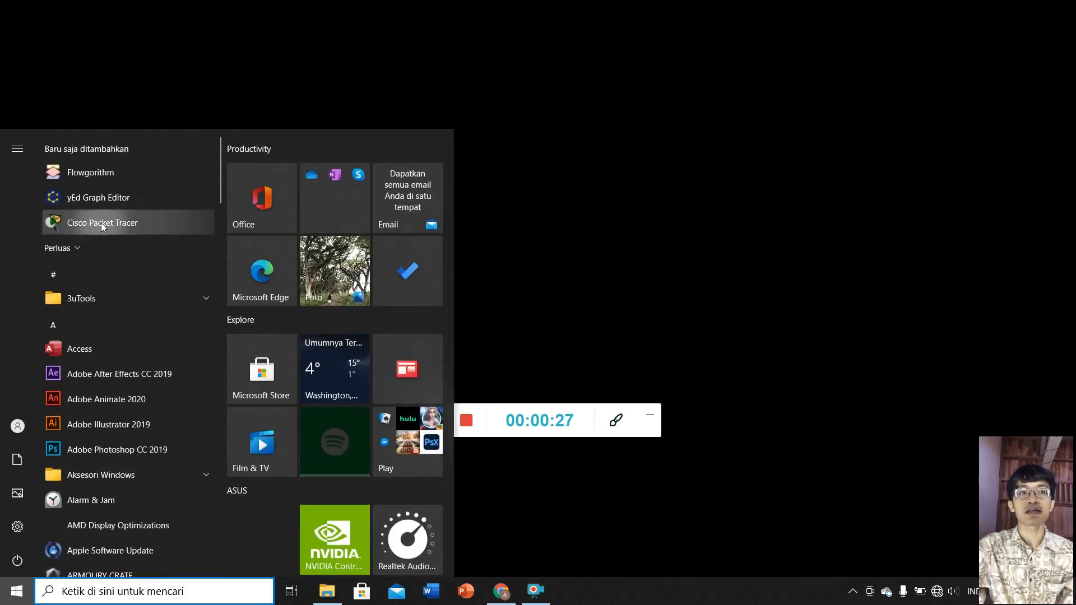
click(101, 223)
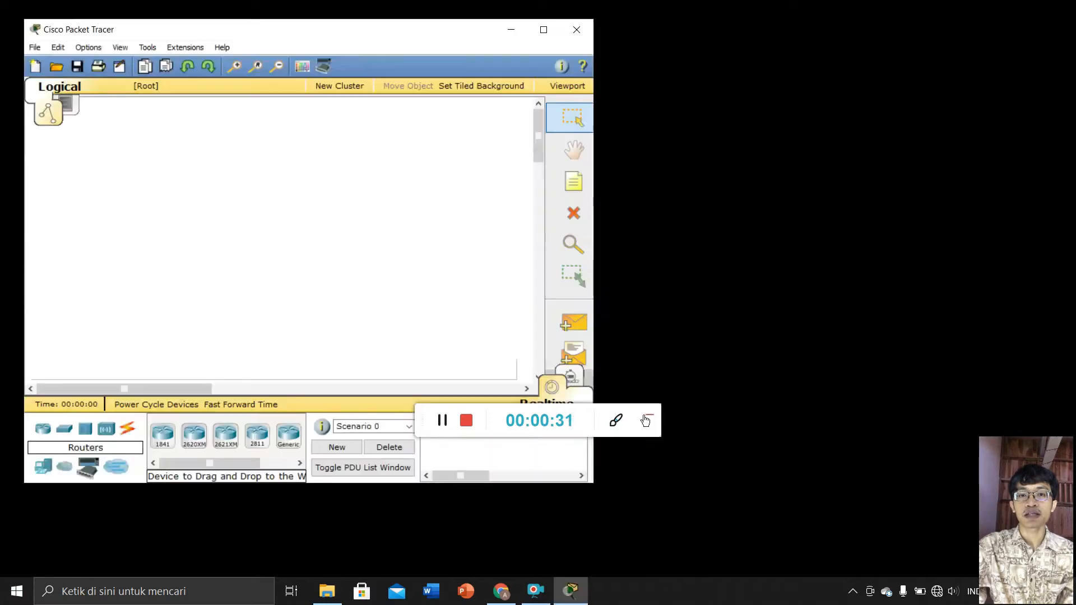
click(646, 419)
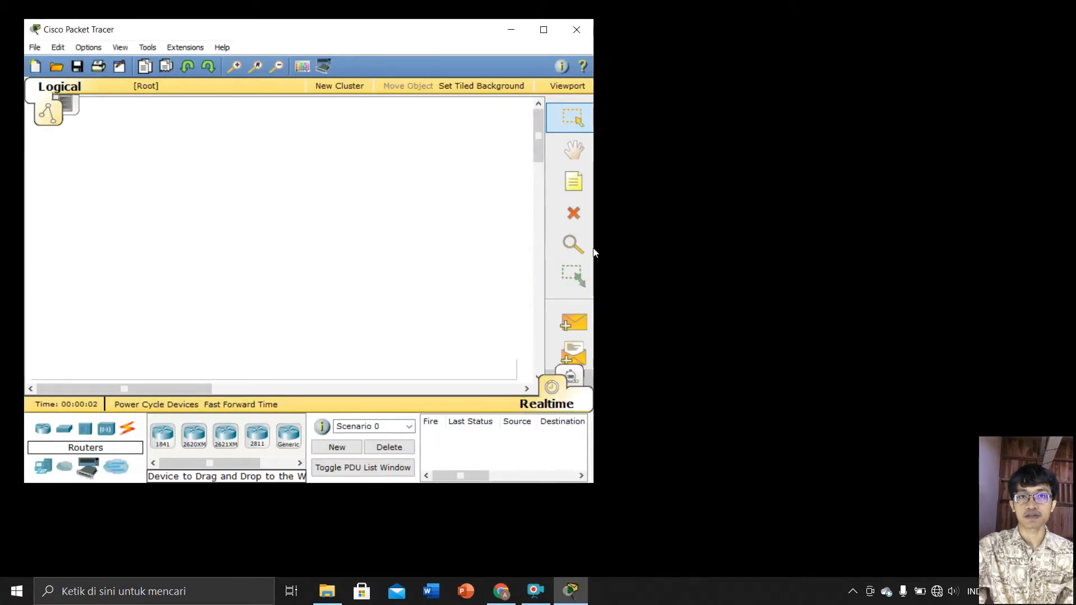
click(543, 30)
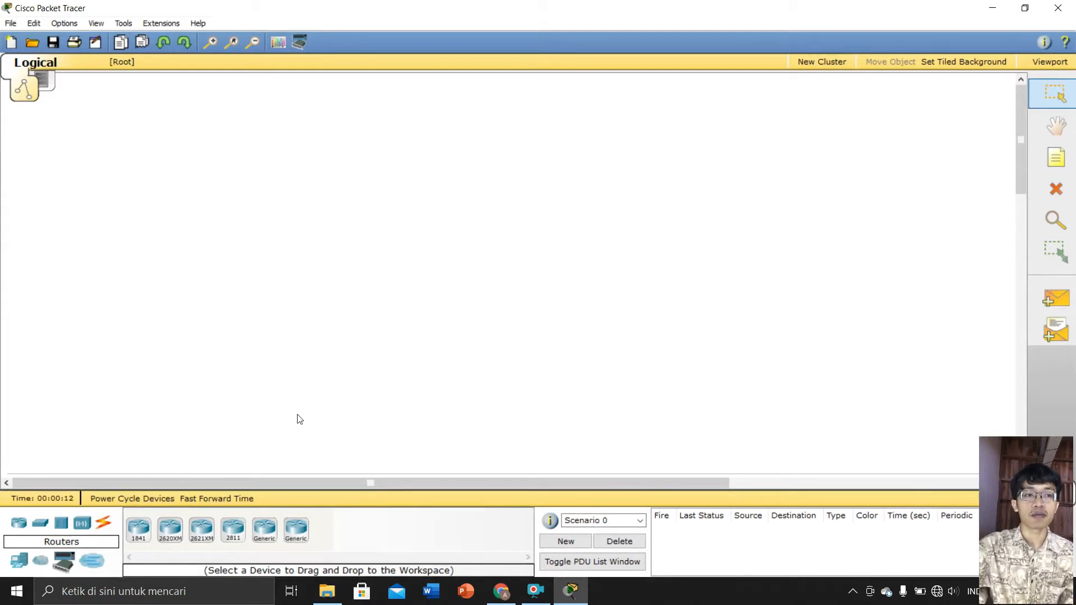
Step: Place four generic PCs in the empty workspace in a roughly two-by-two layout with room between them
click(25, 564)
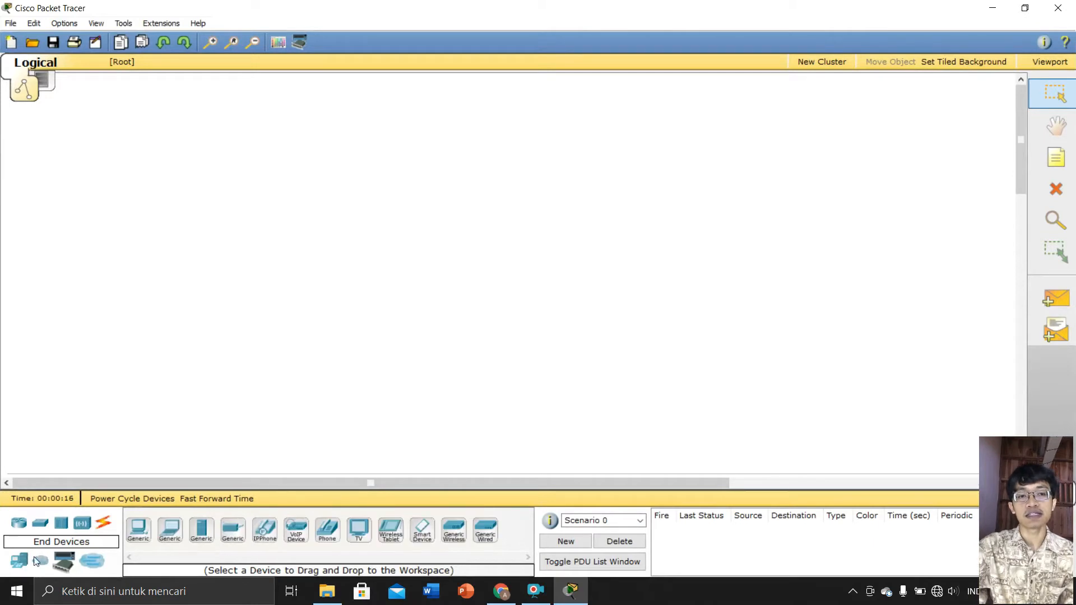
click(139, 530)
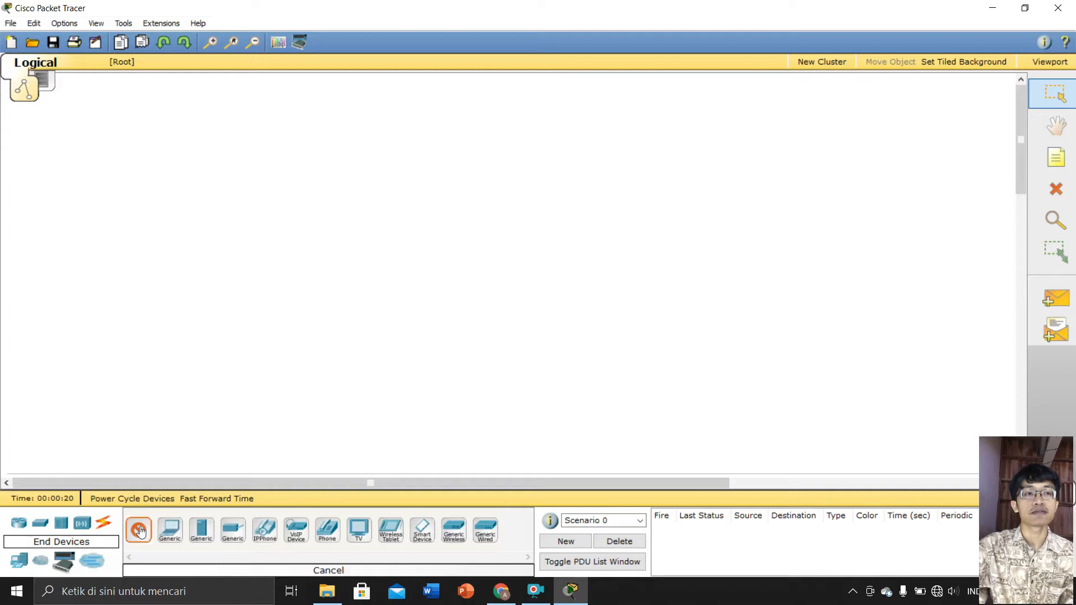
click(131, 343)
click(142, 528)
click(133, 217)
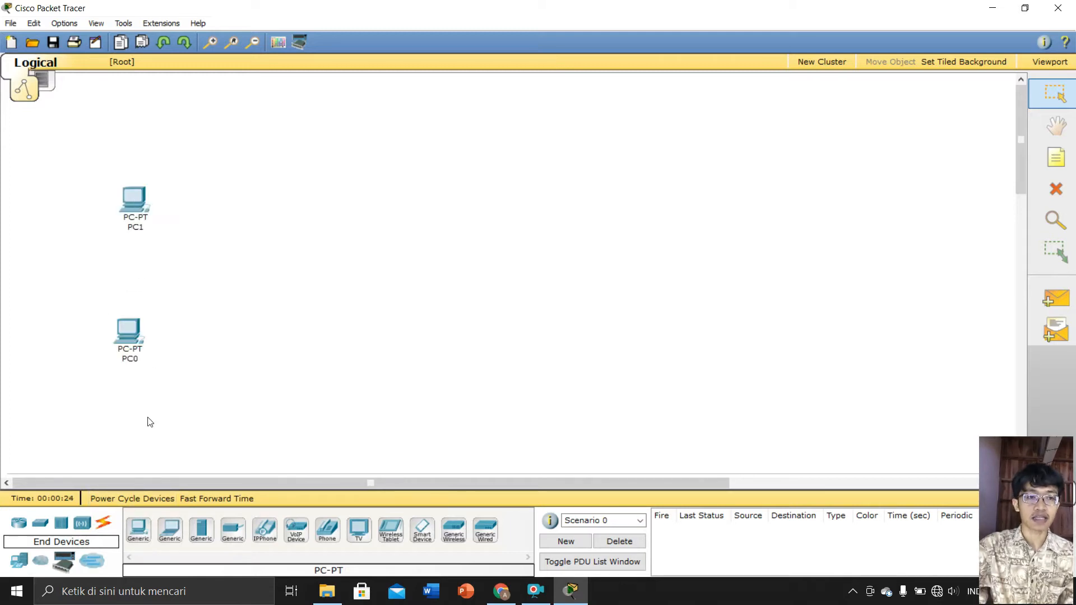
click(138, 528)
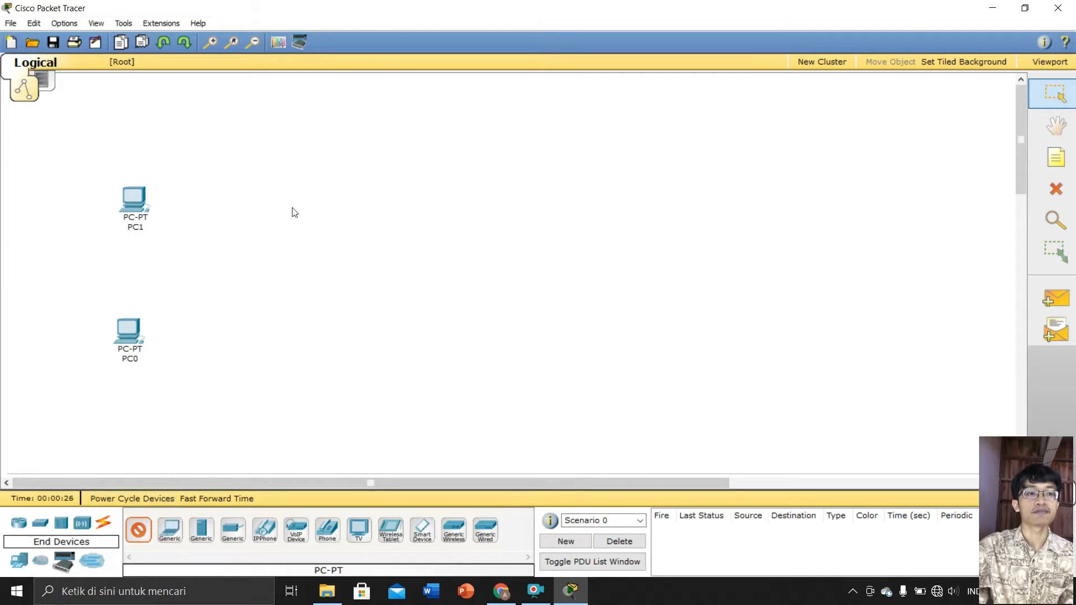
click(292, 212)
click(139, 529)
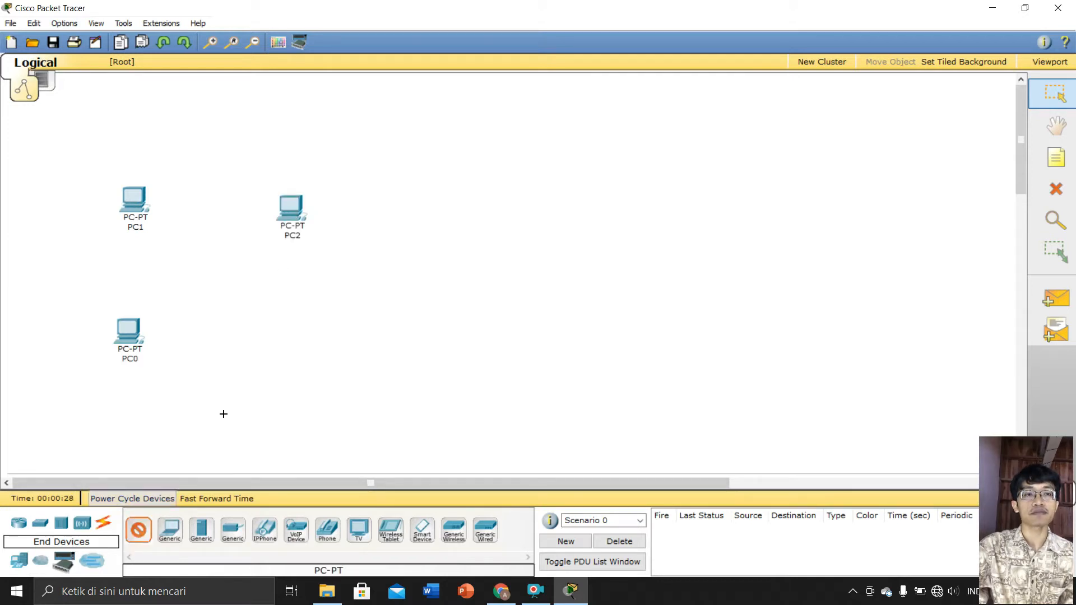
click(290, 330)
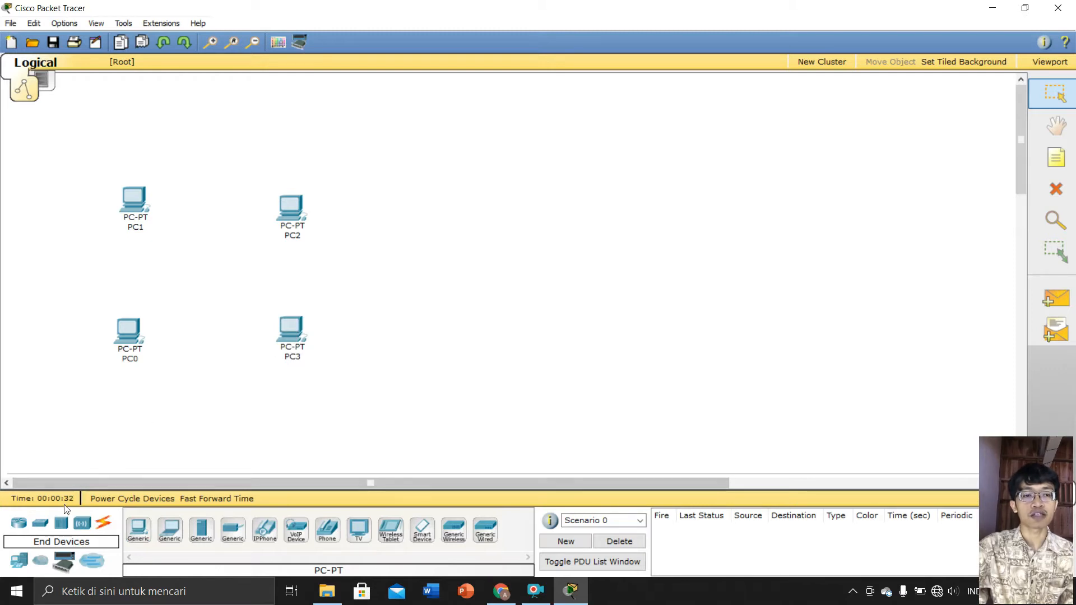
Step: Place a 2950-24 switch in the middle of the four PCs
click(40, 523)
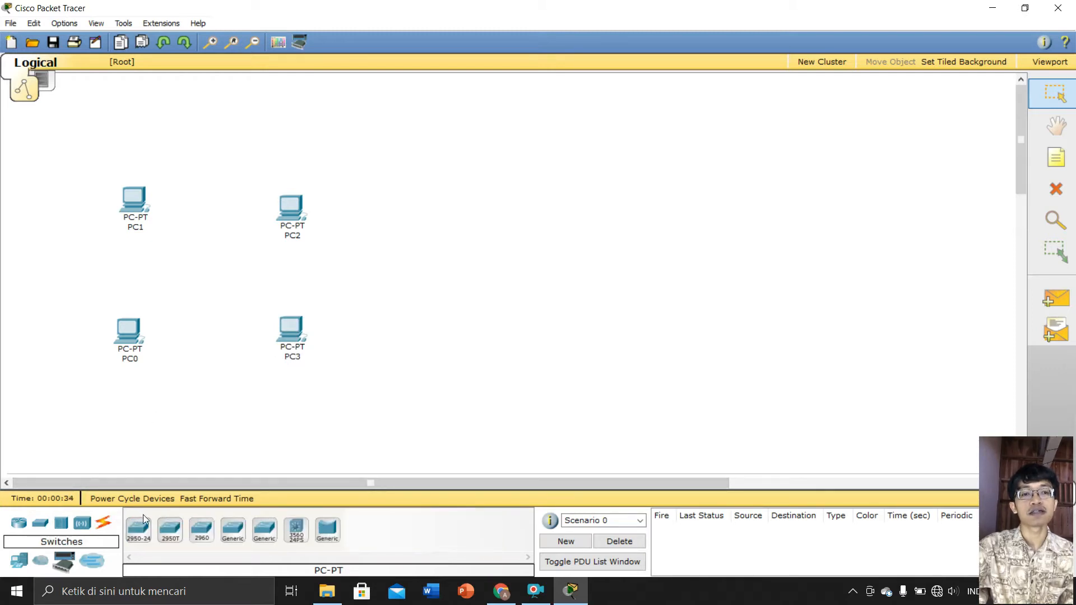
click(141, 532)
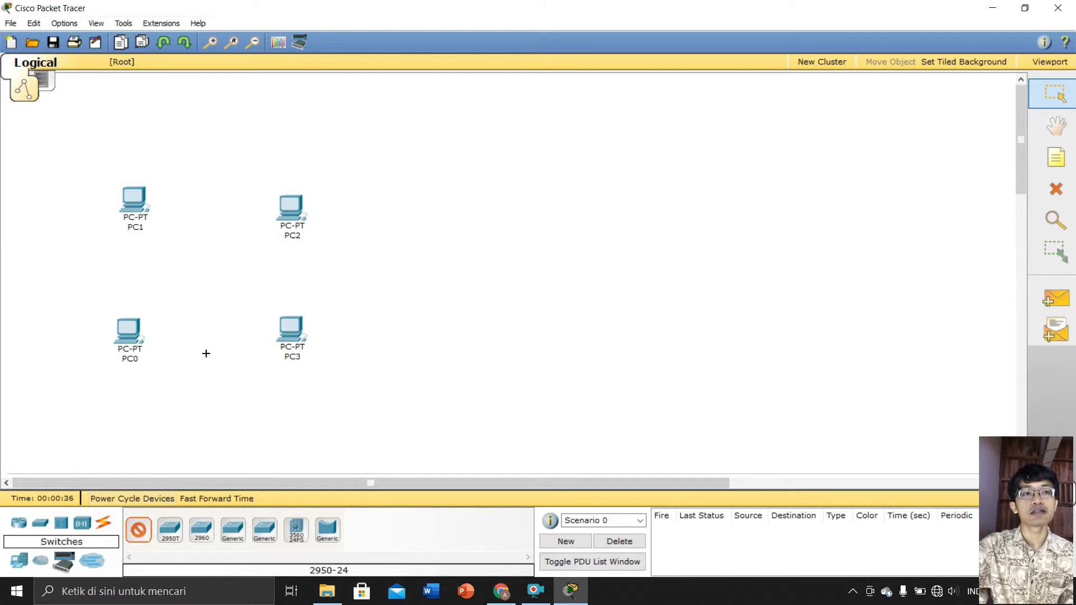
click(211, 280)
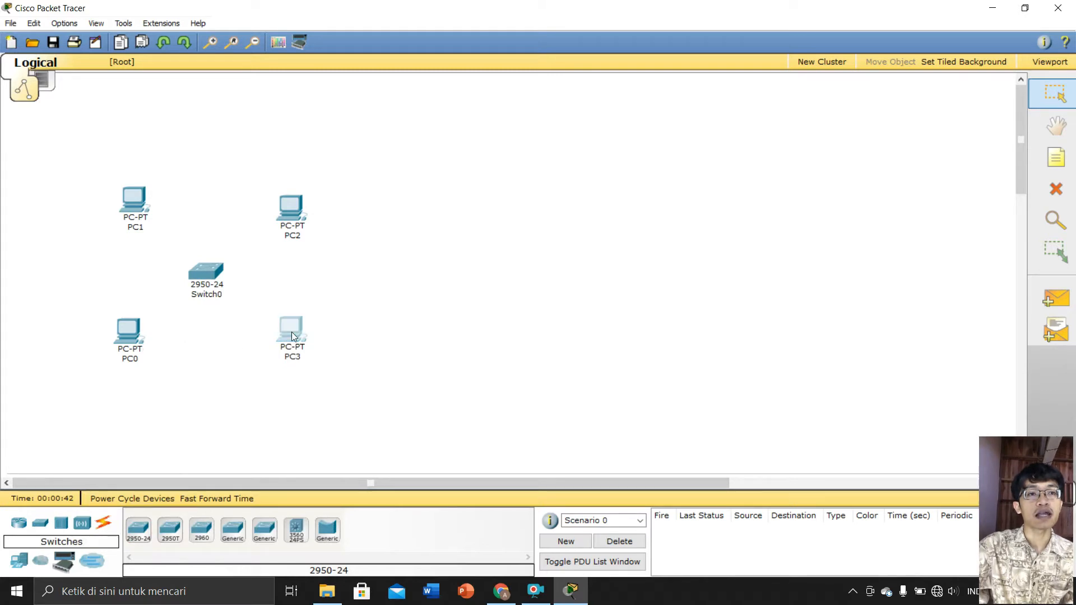
Step: Swap the two lower PCs and shift them down, with PC3 beneath PC1 and PC0 beneath PC2
drag(290, 331, 283, 359)
drag(132, 336, 145, 376)
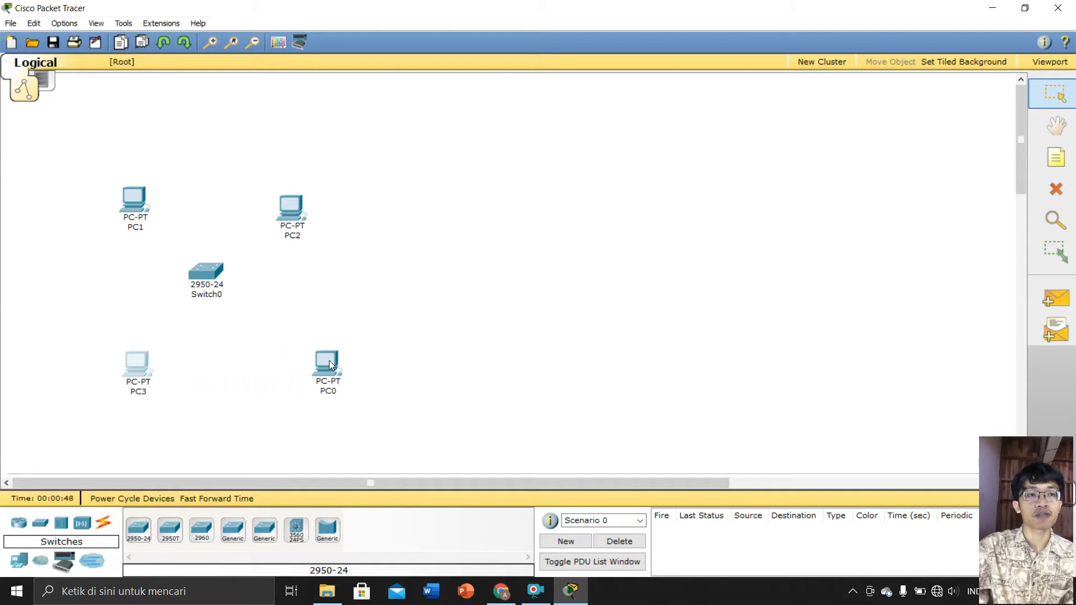
drag(329, 361, 301, 362)
click(152, 370)
drag(151, 370, 145, 370)
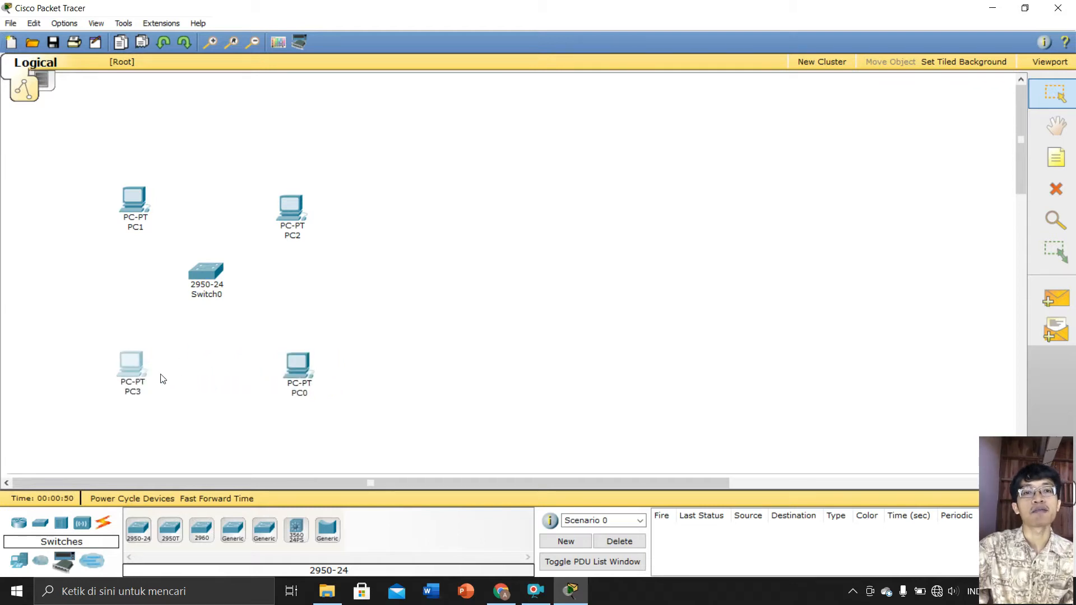
Step: Rename PC0 as PC4
click(308, 394)
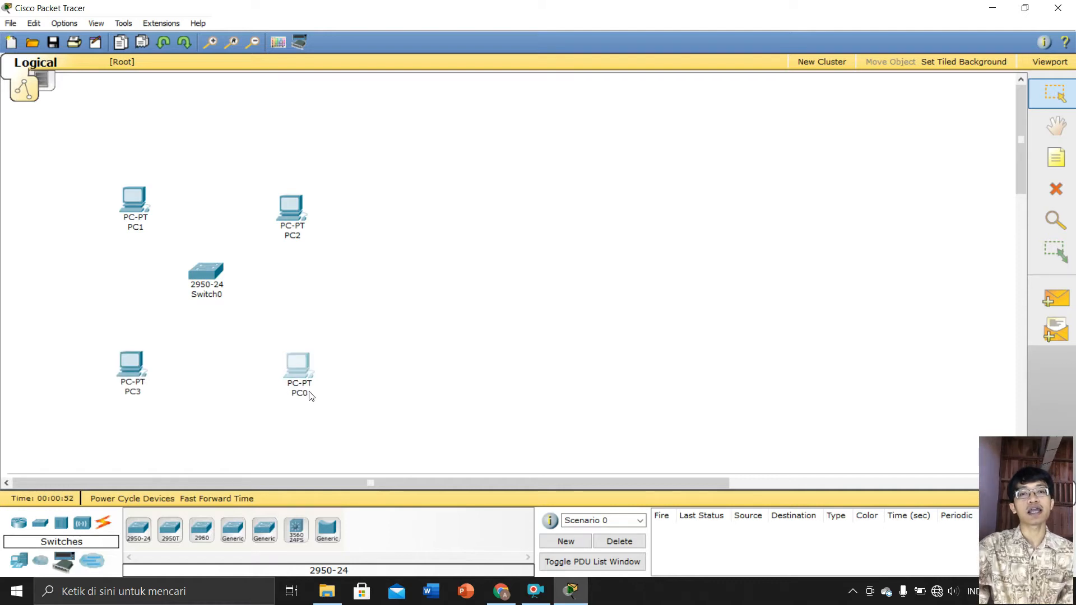
click(305, 393)
click(465, 195)
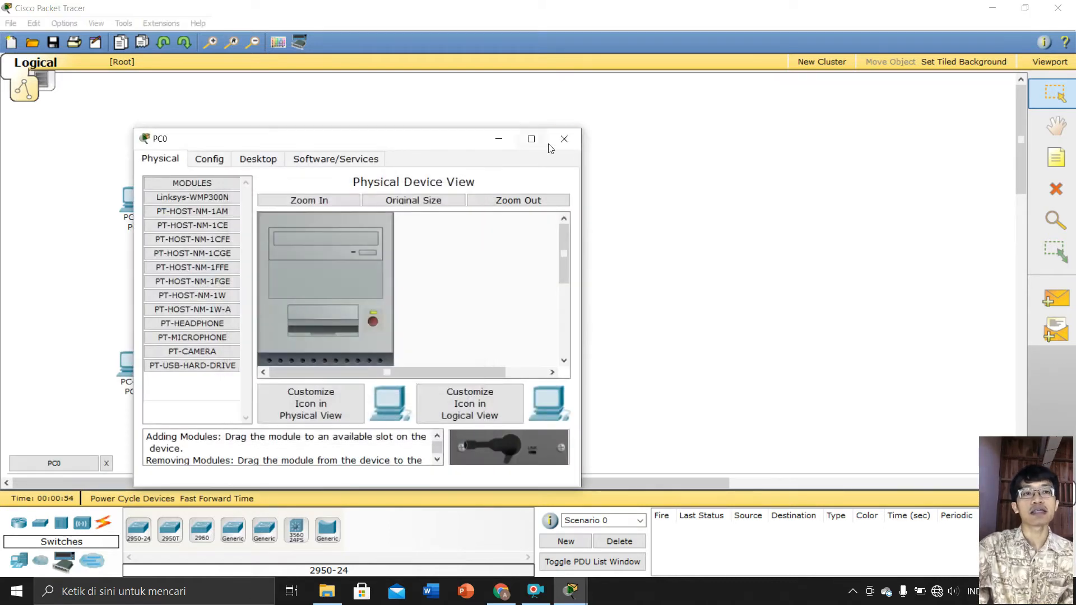
click(564, 139)
click(306, 394)
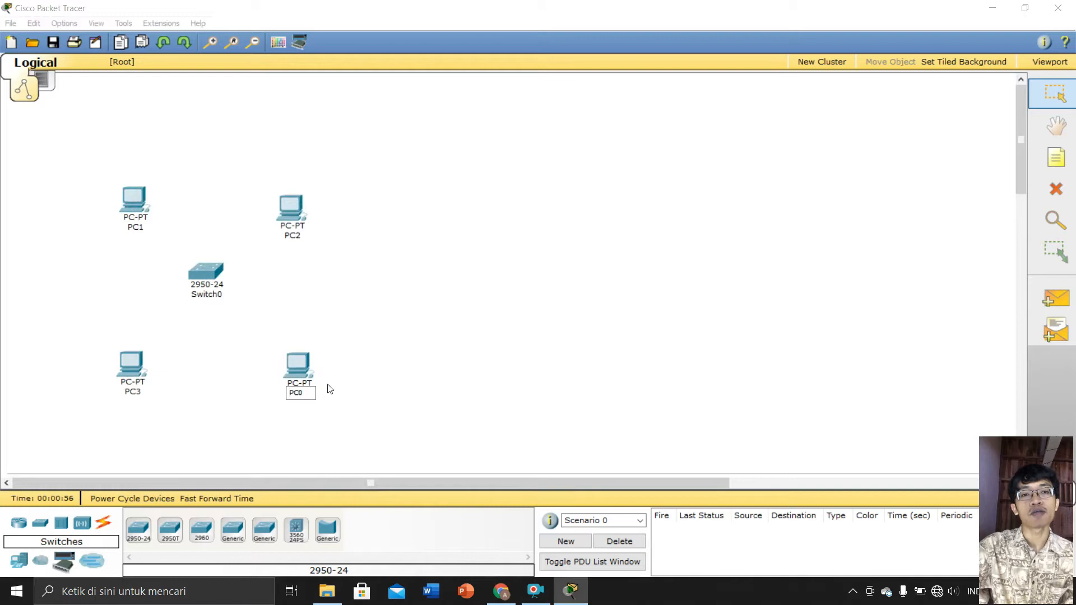
key(BackSpace)
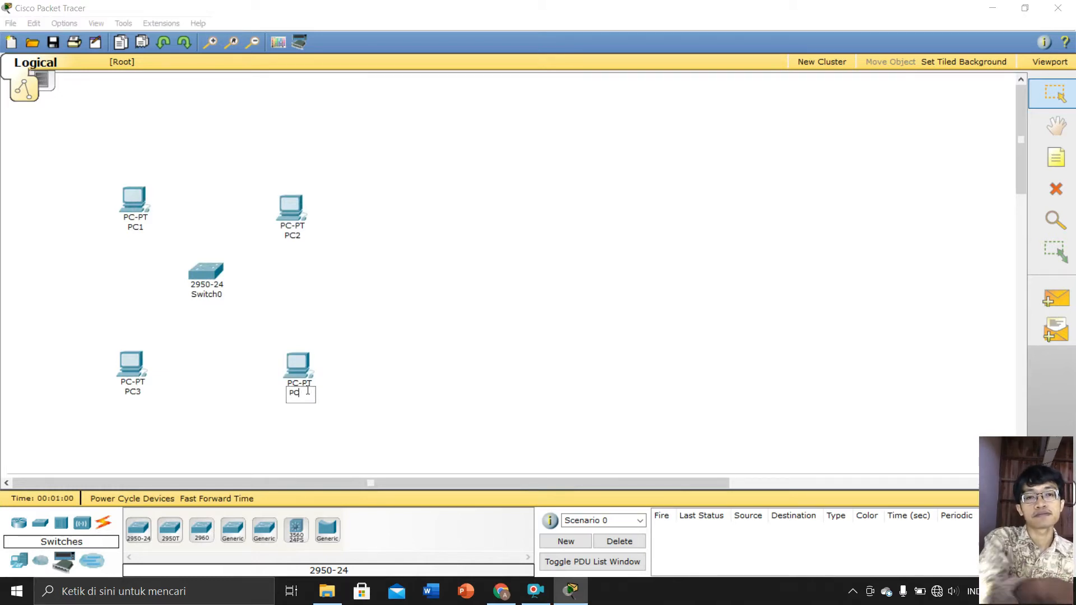
click(368, 409)
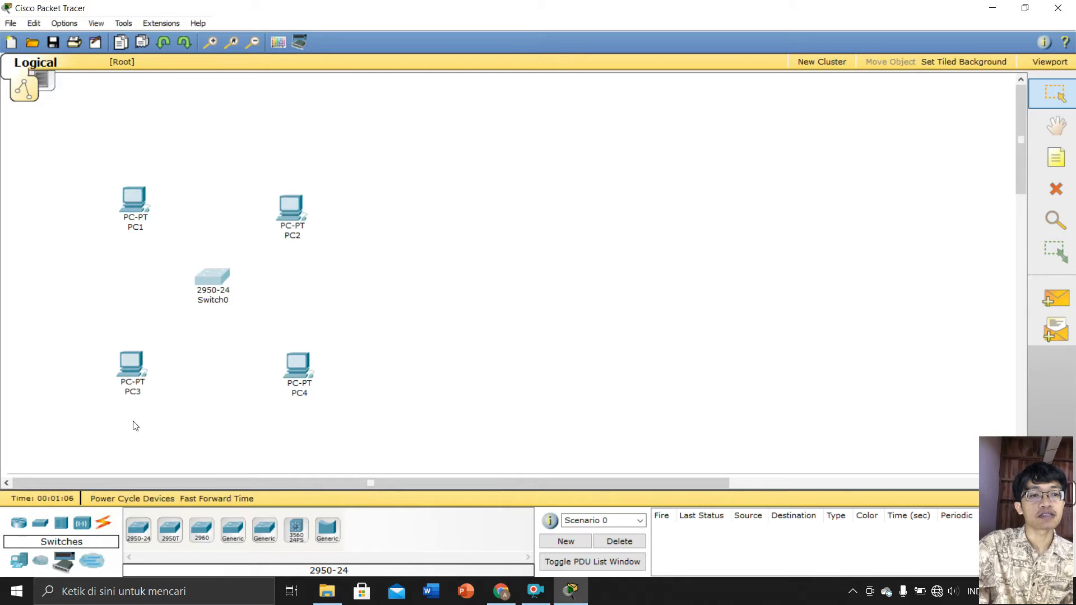
Step: Connect PC1 and PC2 to Switch0 using the automatically chosen connection type
click(106, 523)
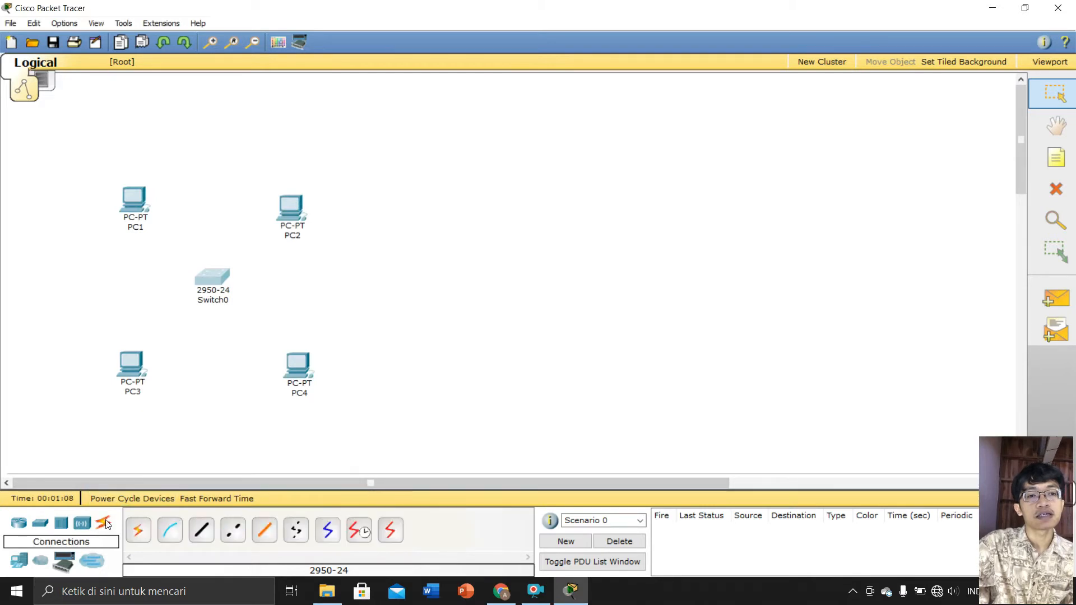
click(139, 531)
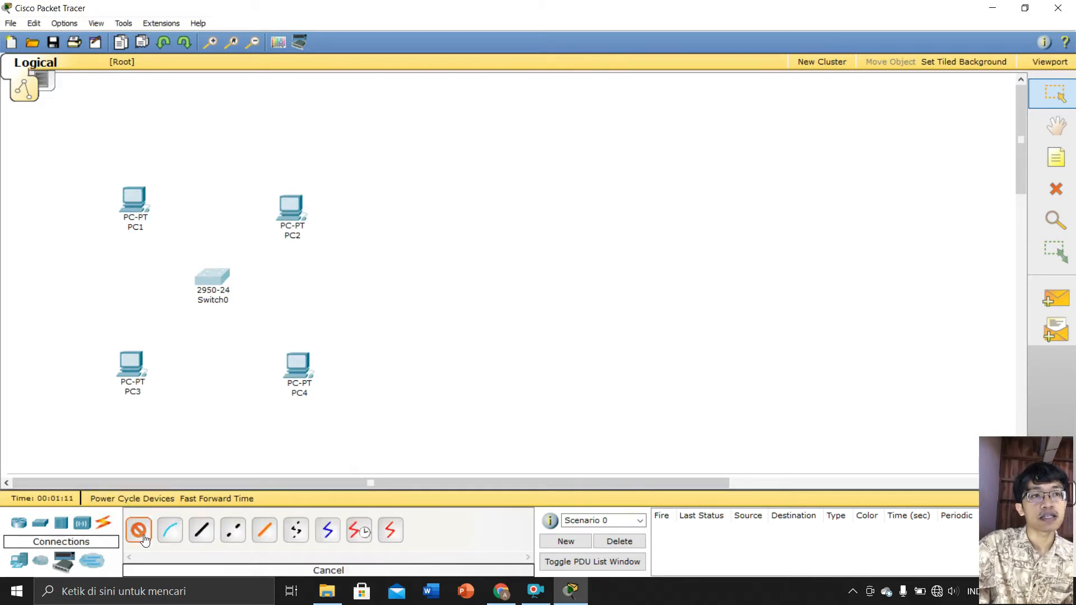
click(135, 201)
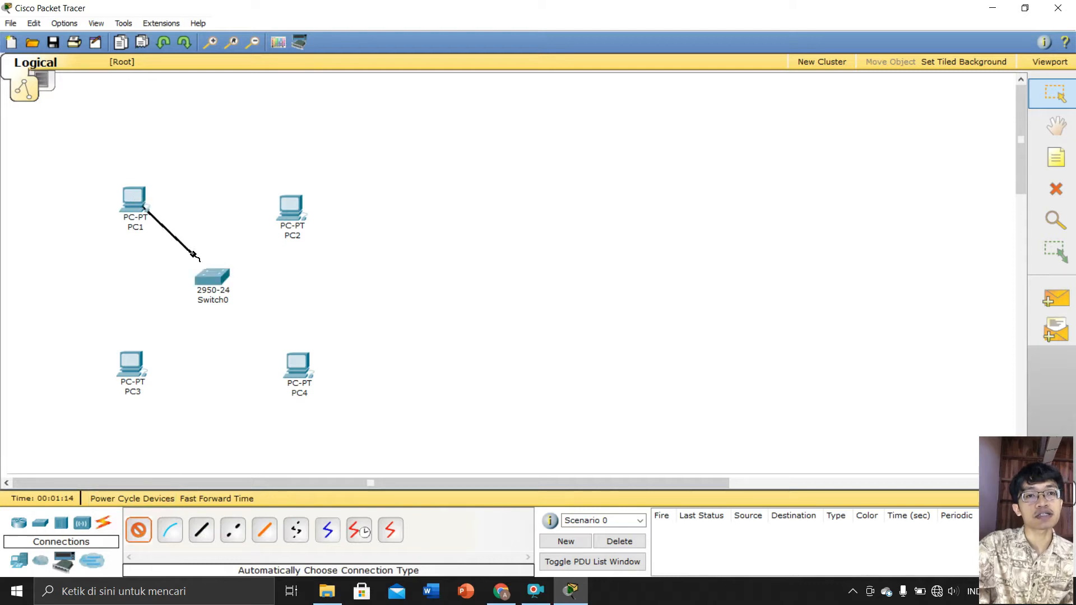
click(213, 282)
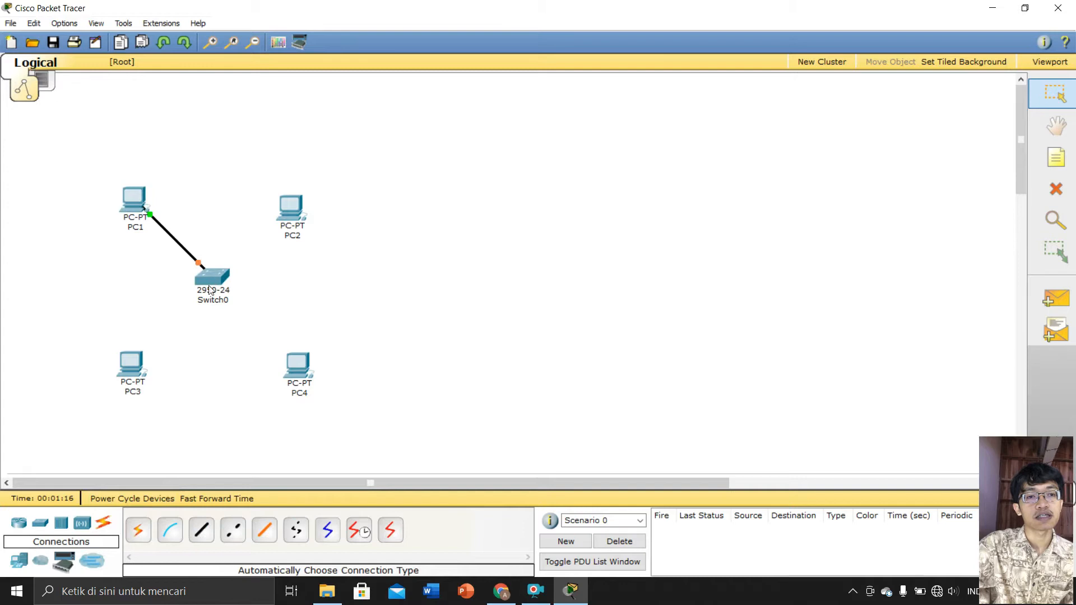
click(292, 209)
click(216, 279)
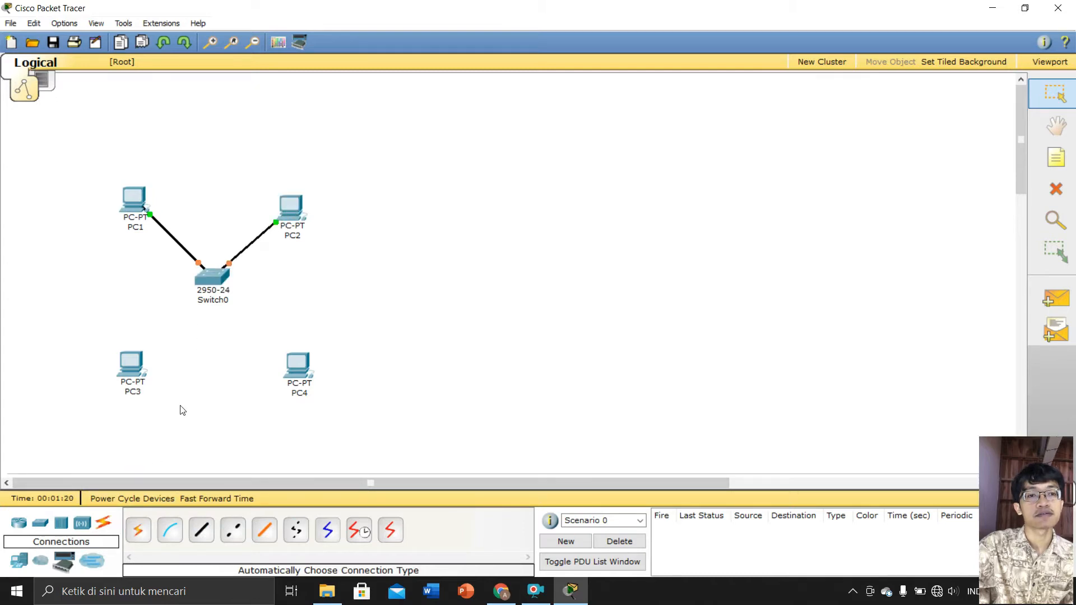
Step: Connect PC3 and PC4 to Switch0 using the automatically chosen connection type
click(138, 530)
click(138, 370)
click(218, 279)
click(139, 530)
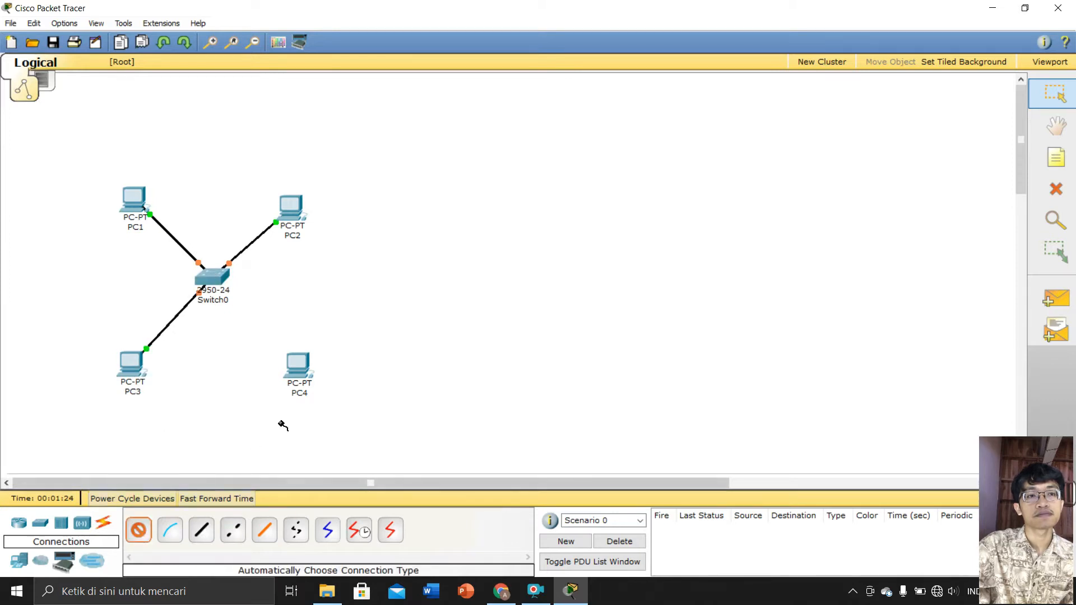
click(297, 366)
click(216, 278)
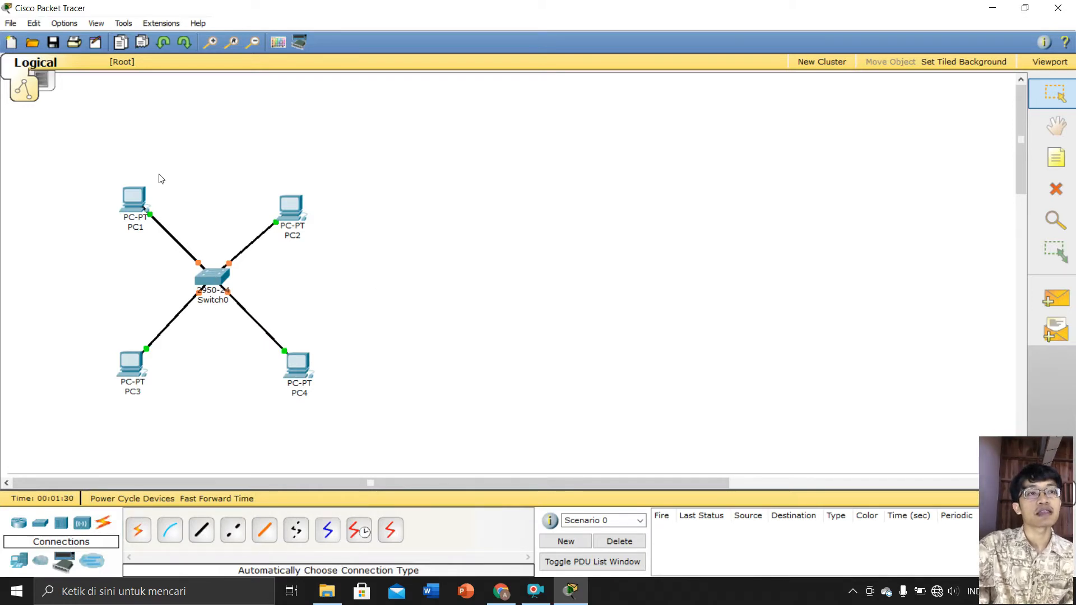
Step: Give PC1 the static IP address 192.168.1.1 with subnet mask 255.255.255.0
click(138, 197)
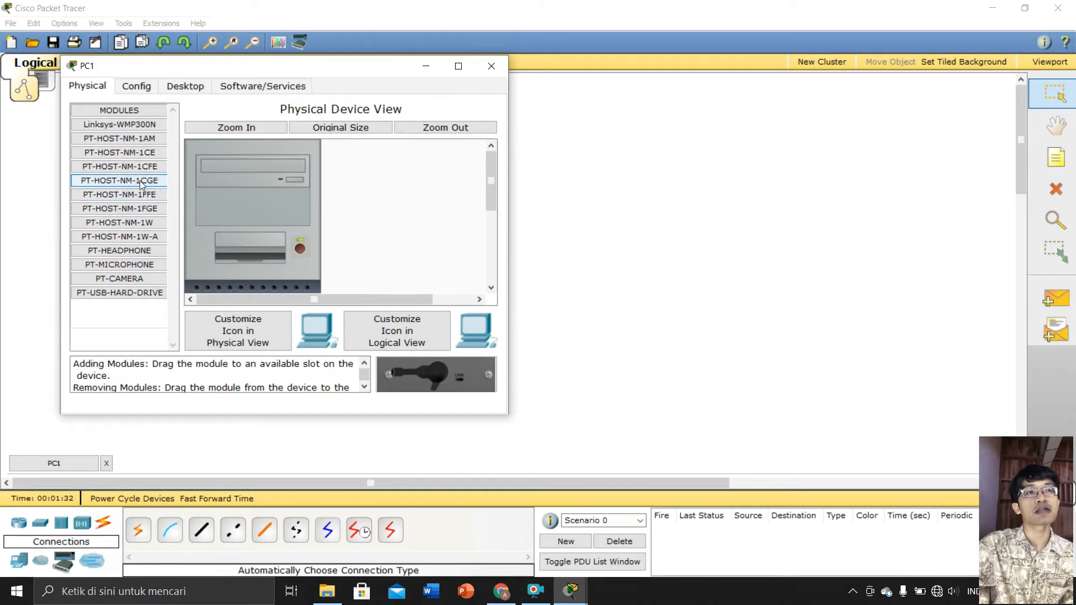
click(196, 87)
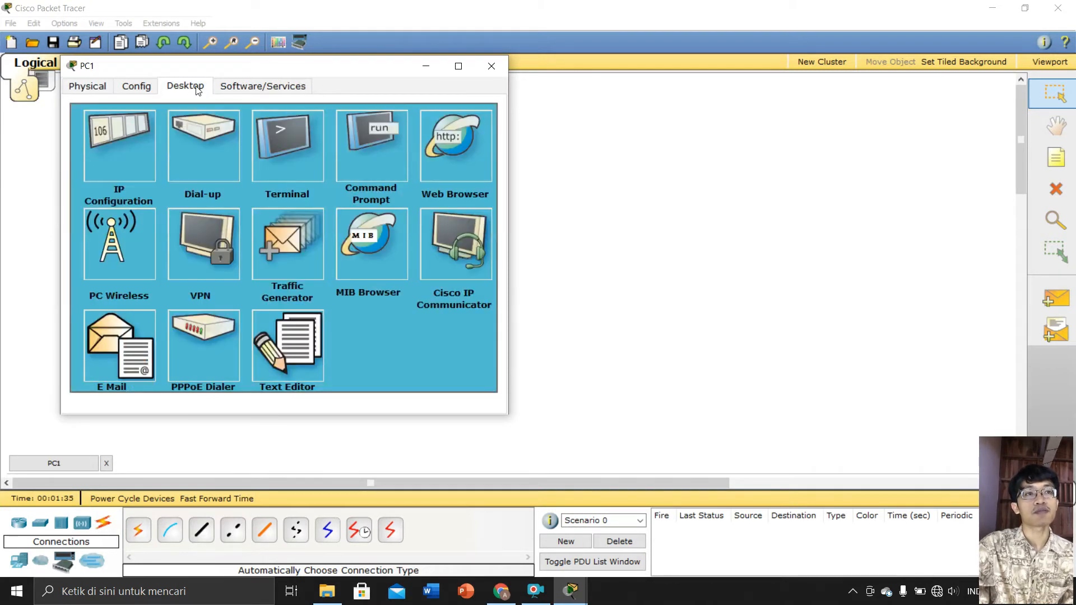
click(137, 138)
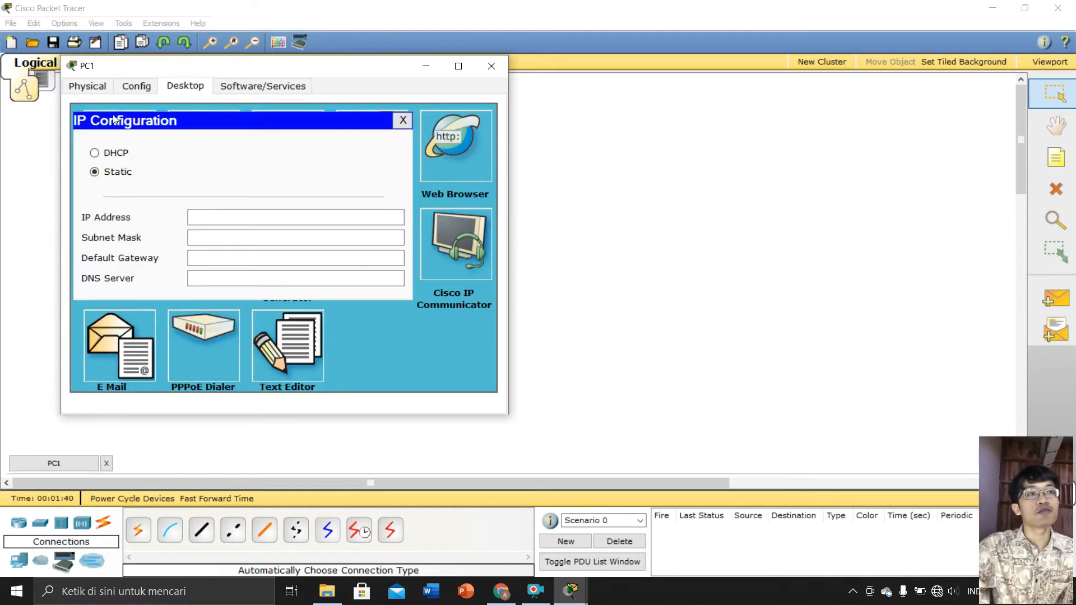
click(200, 215)
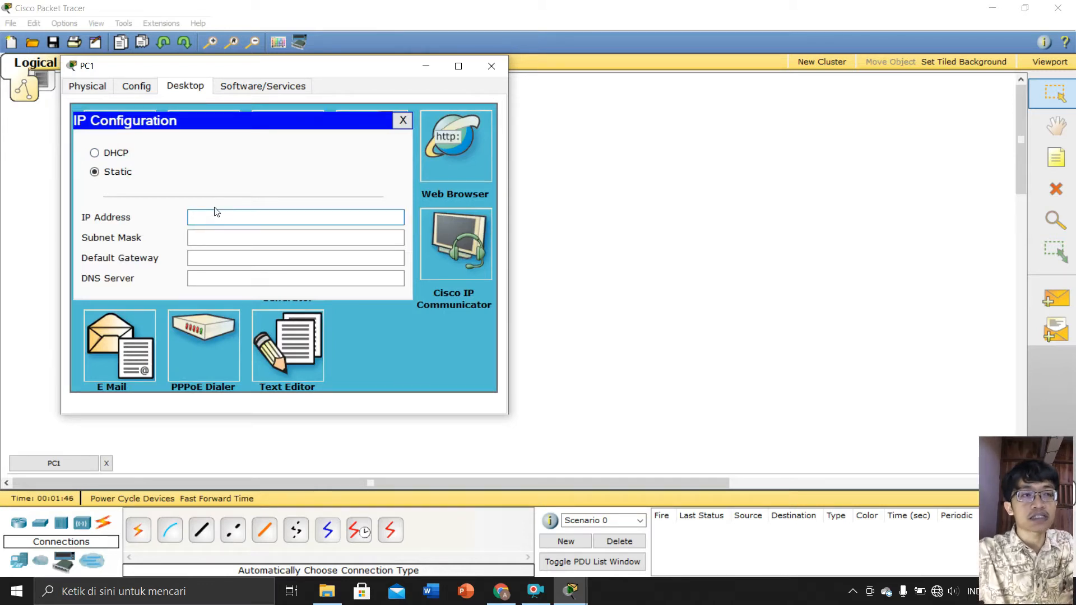
text(192)
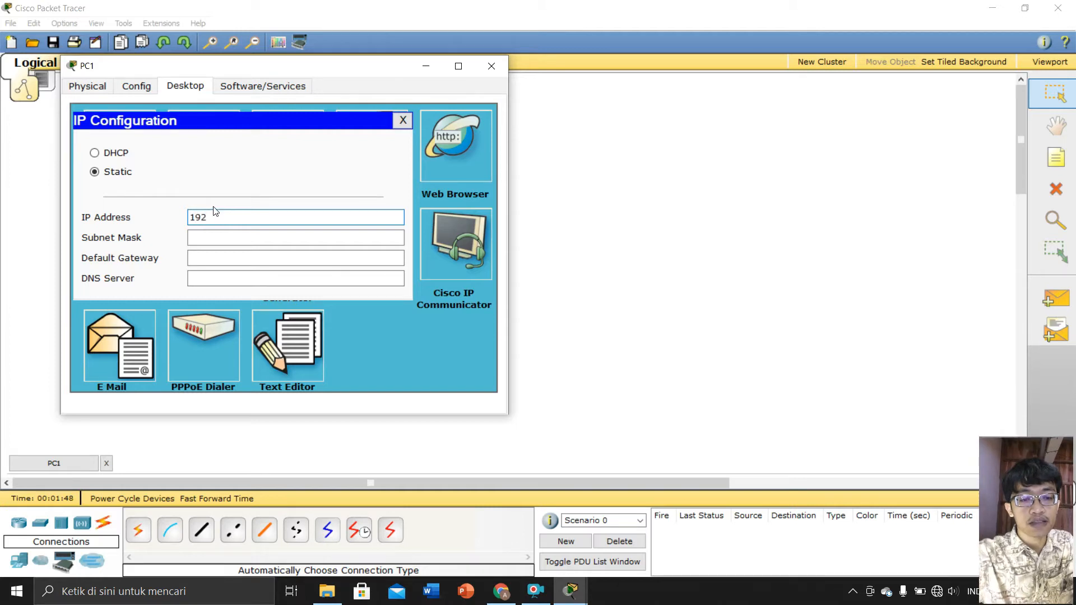
text(.168)
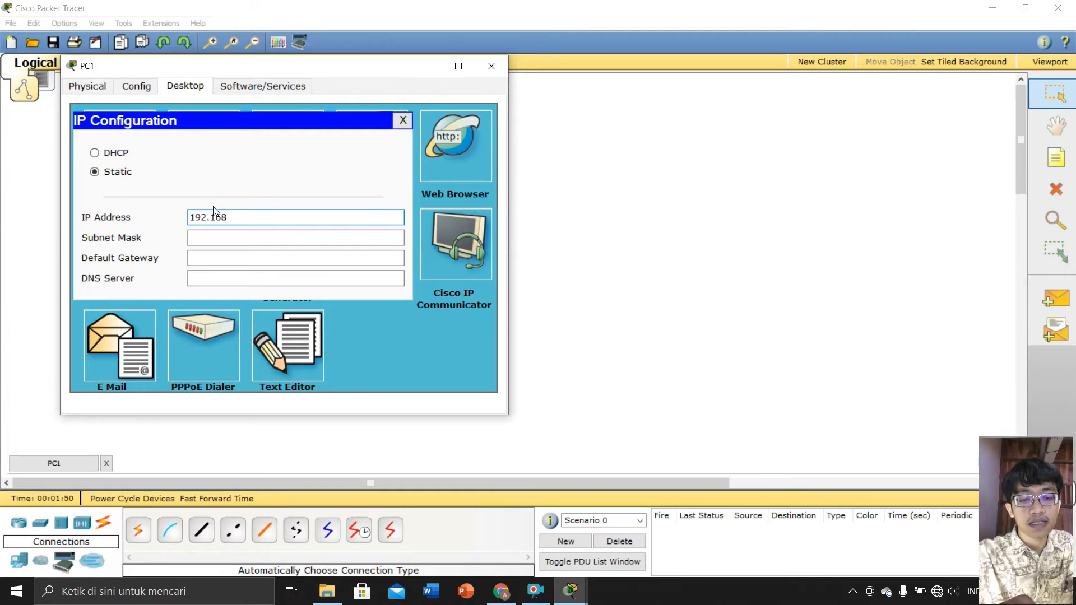
text(.1.1)
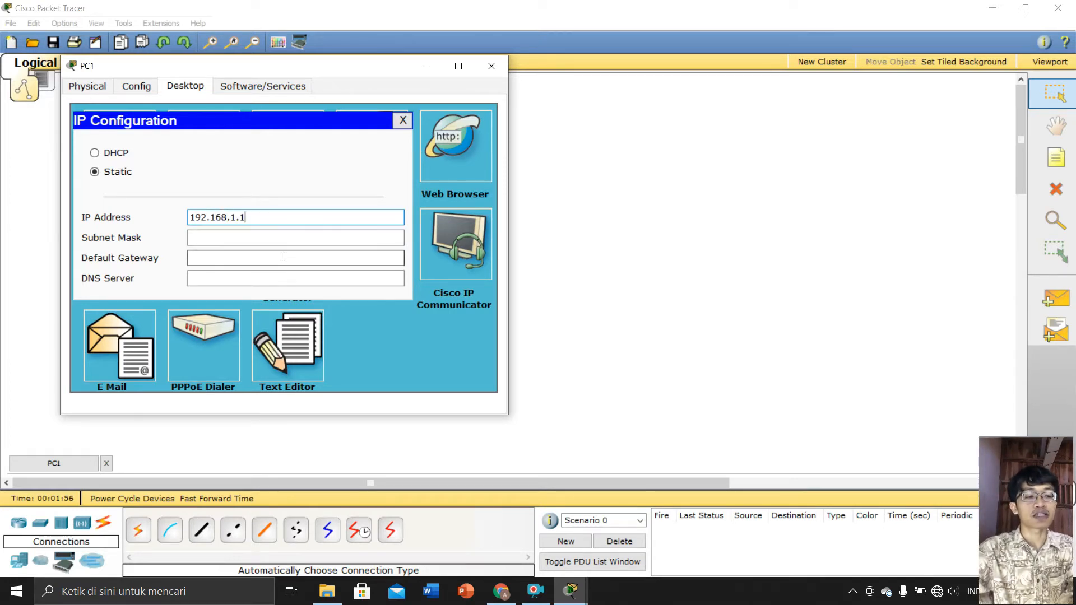
key(ctrl+a)
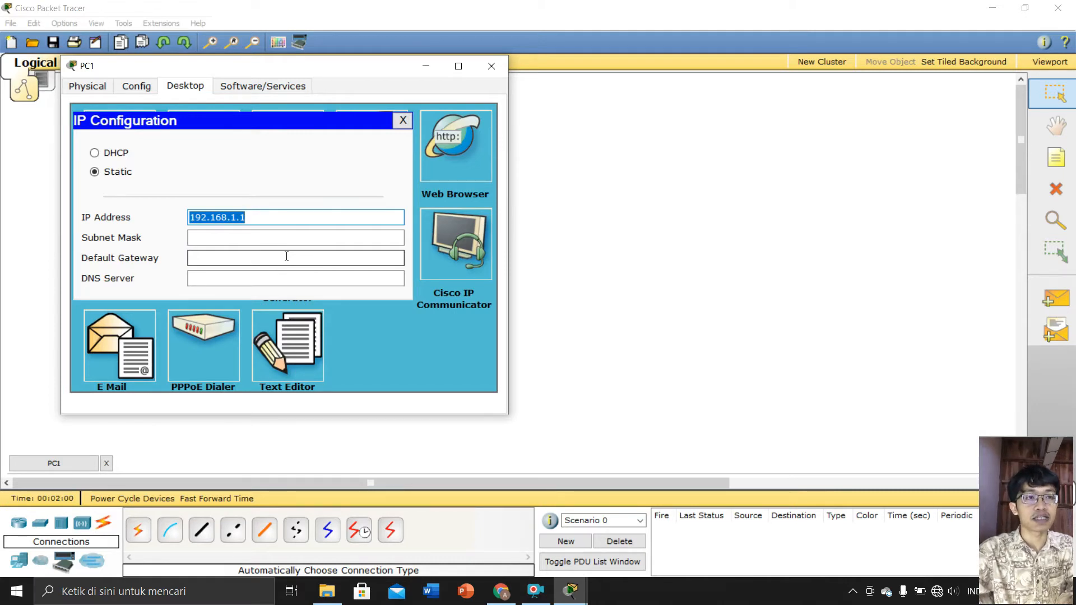
key(Tab)
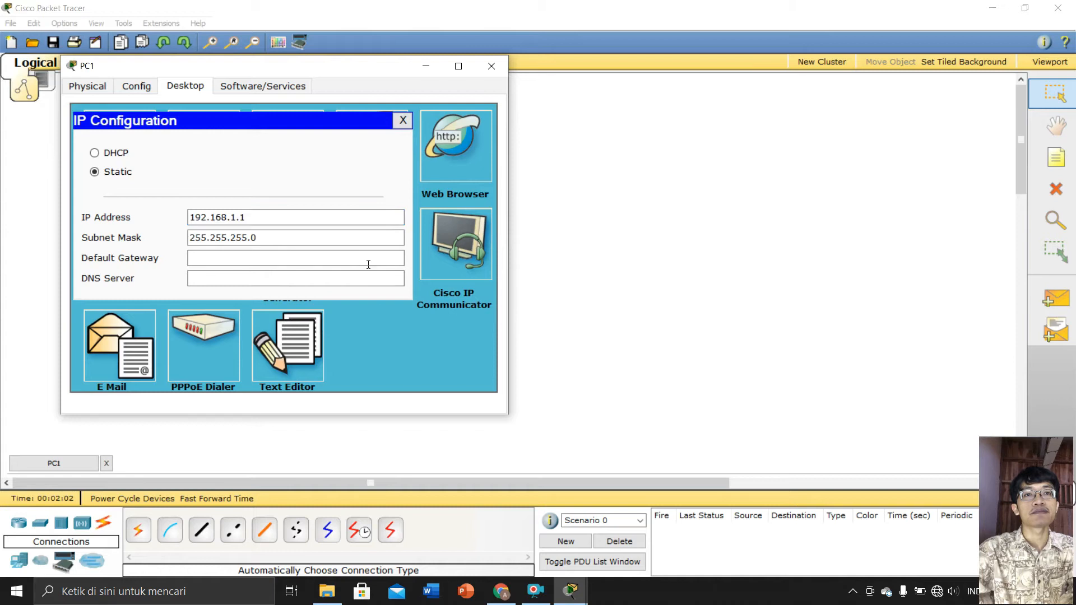
click(402, 121)
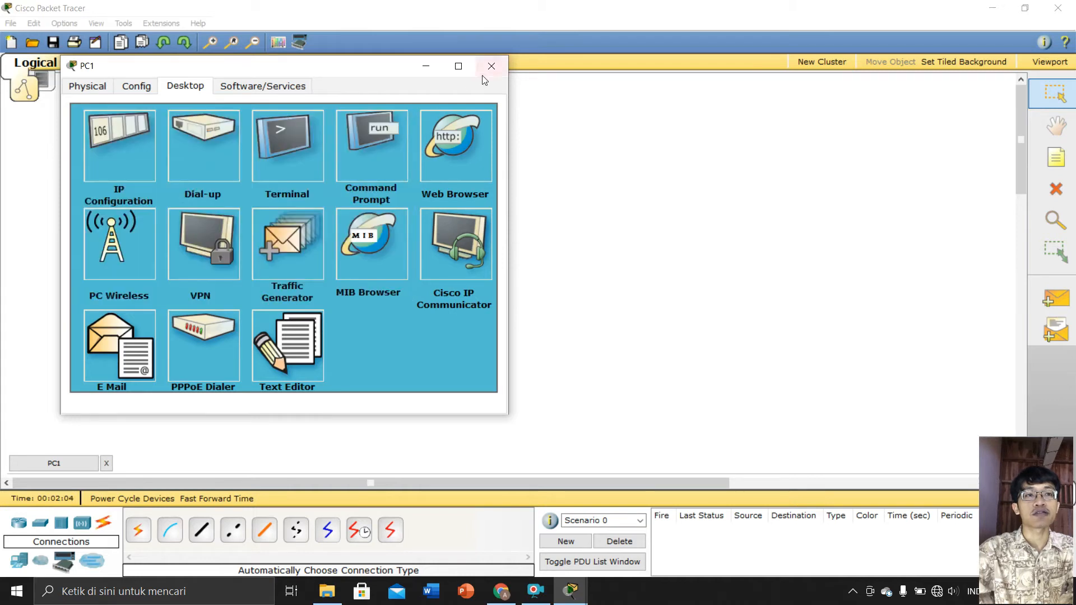
click(491, 66)
Step: Give PC2 the static IP address 192.168.1.2 with subnet mask 255.255.255.0, and copy the address for reuse
click(291, 207)
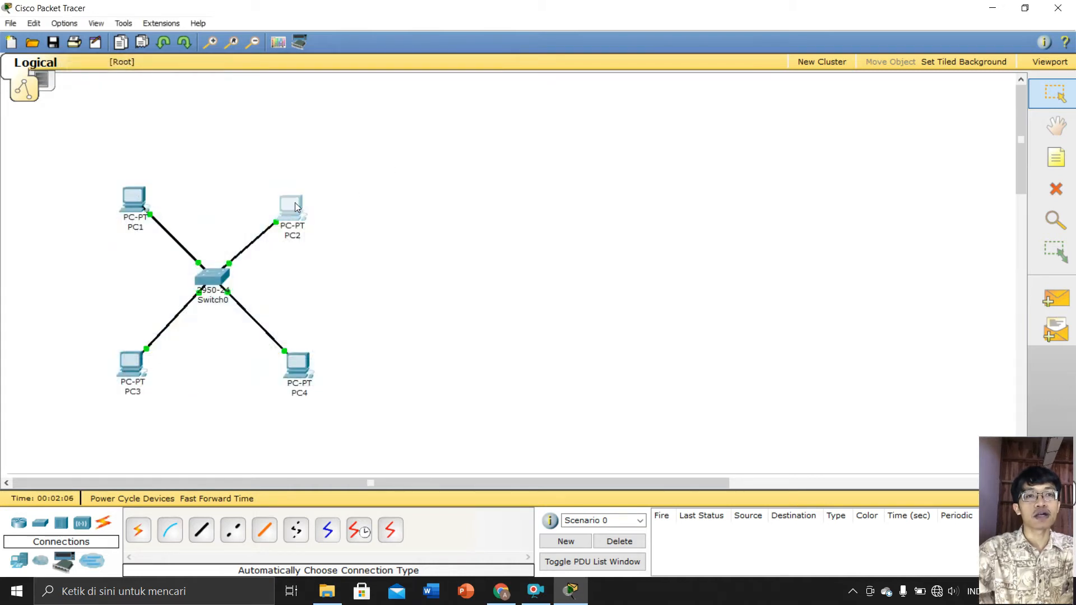
click(260, 161)
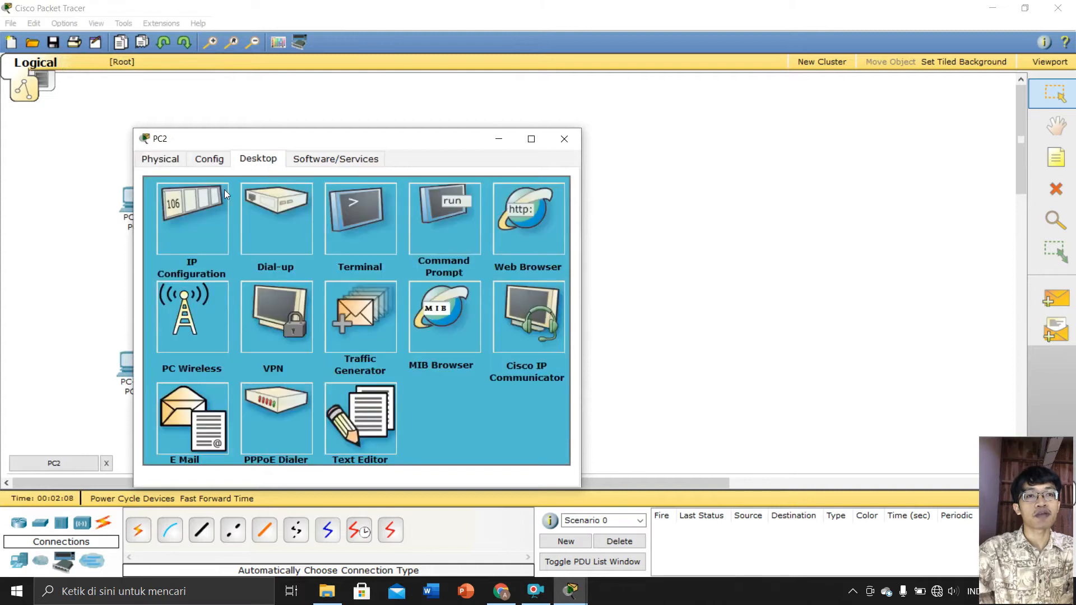
click(207, 212)
click(277, 283)
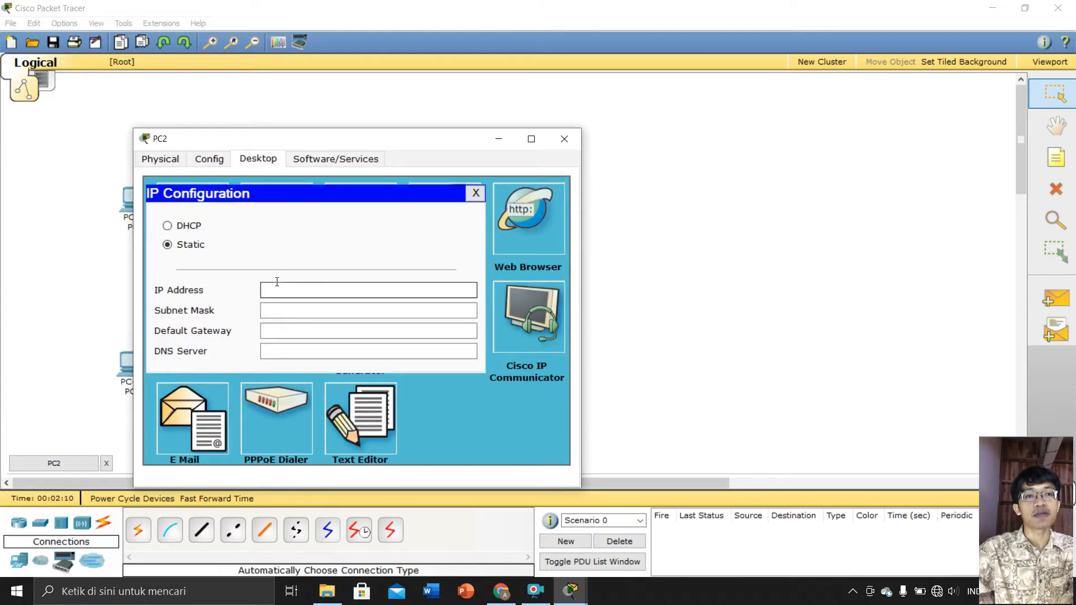
text(192.168.1.1)
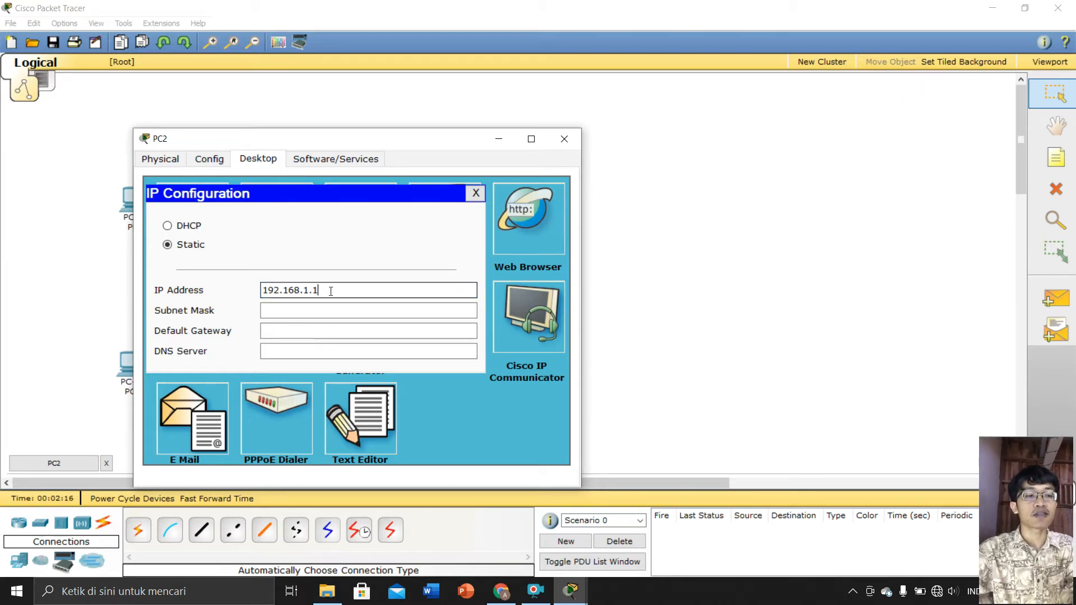
text(2)
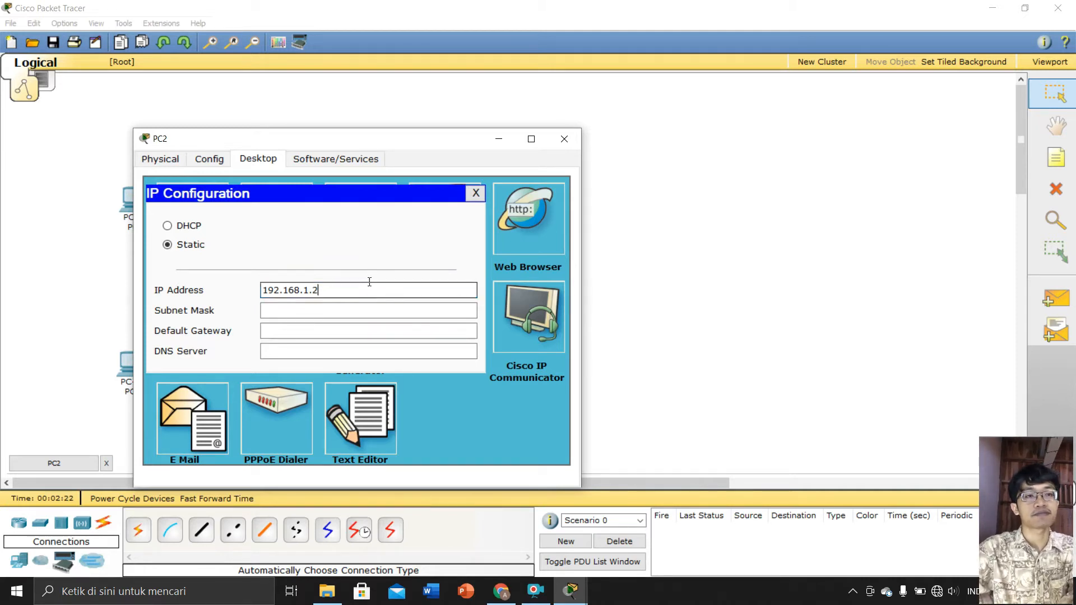
key(ctrl+a)
key(ctrl+c)
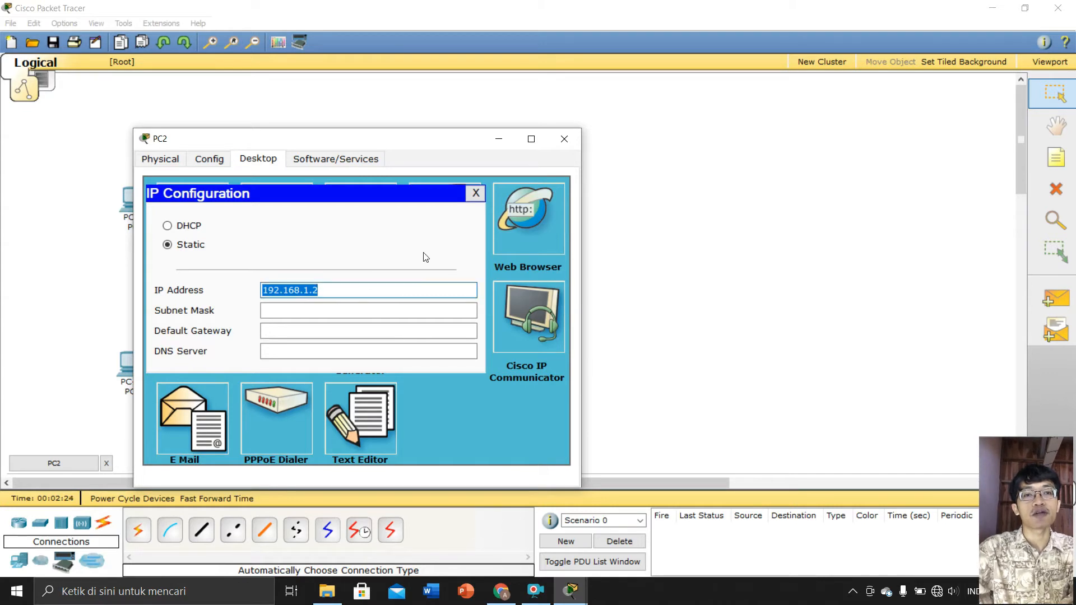
key(Tab)
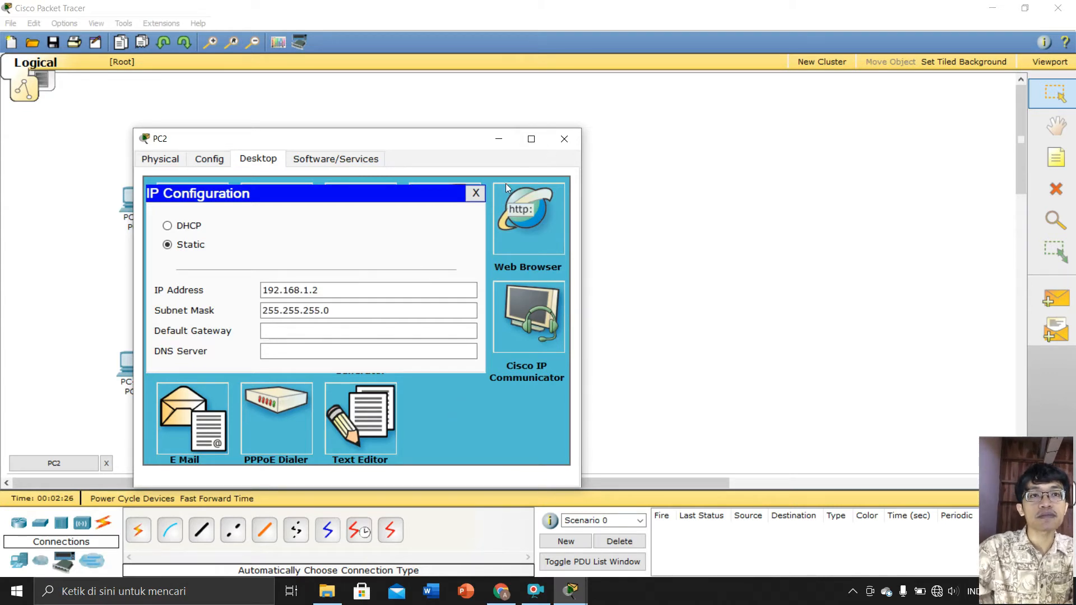
click(476, 194)
click(564, 139)
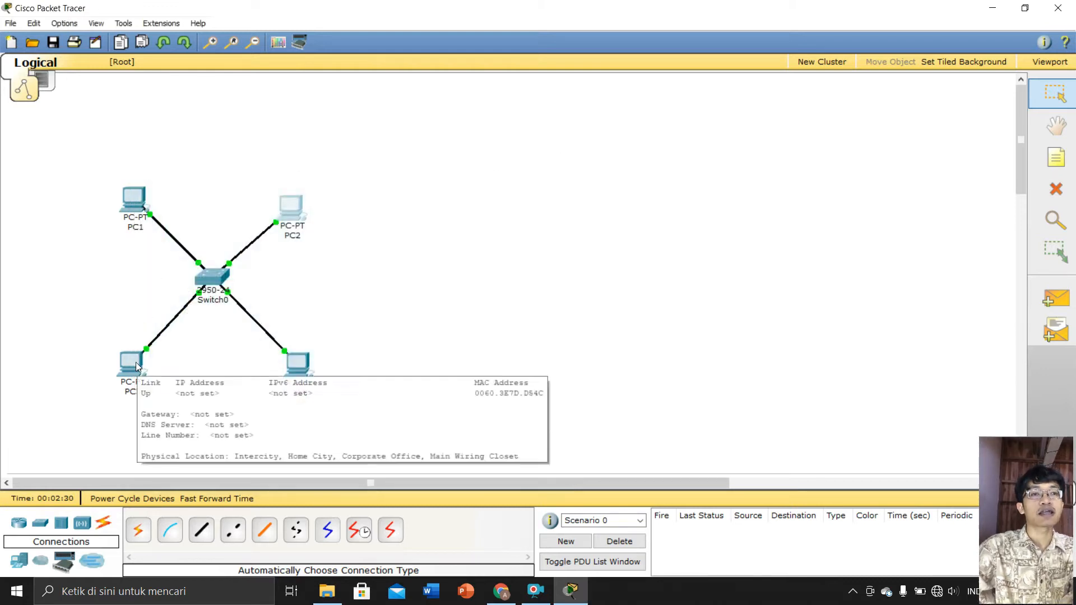
Step: Give PC3 a static IP address in the 192.168.1 range with its own last number, and fill in the default subnet mask
click(135, 362)
click(171, 72)
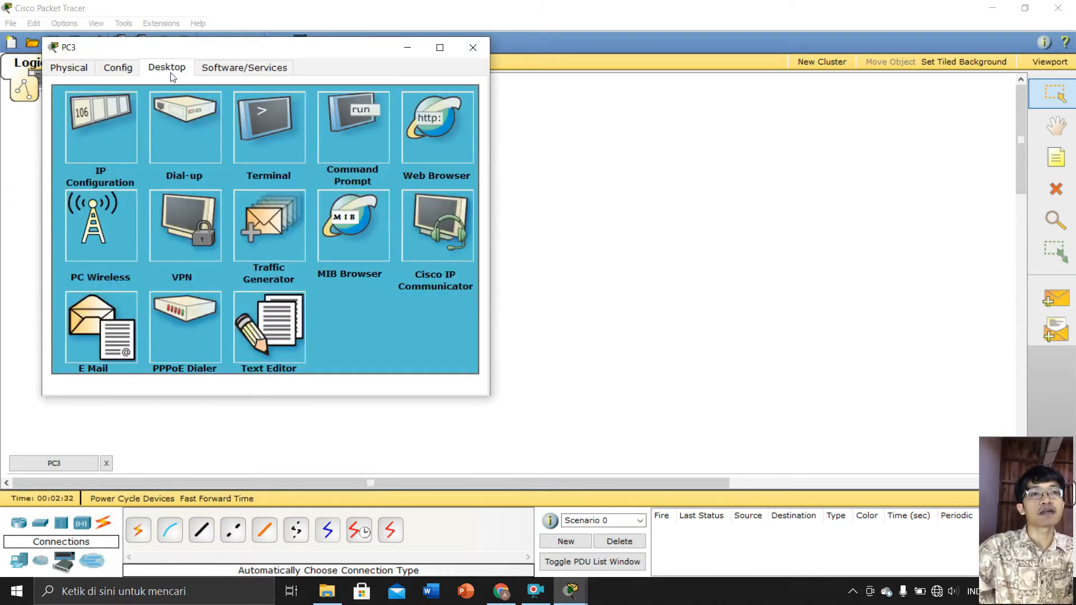
click(106, 146)
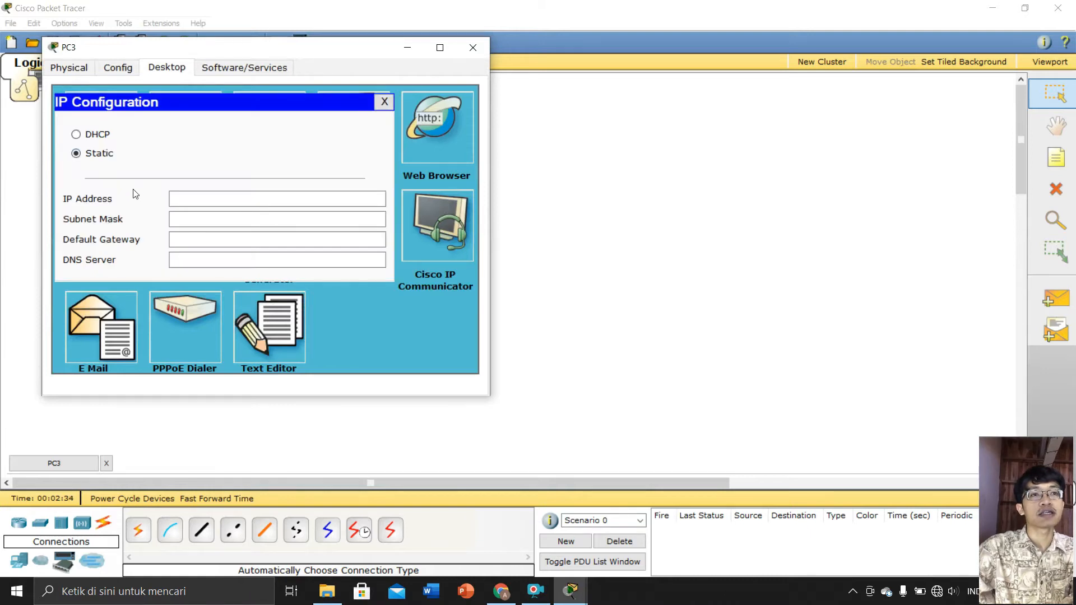
click(180, 199)
key(ctrl+v)
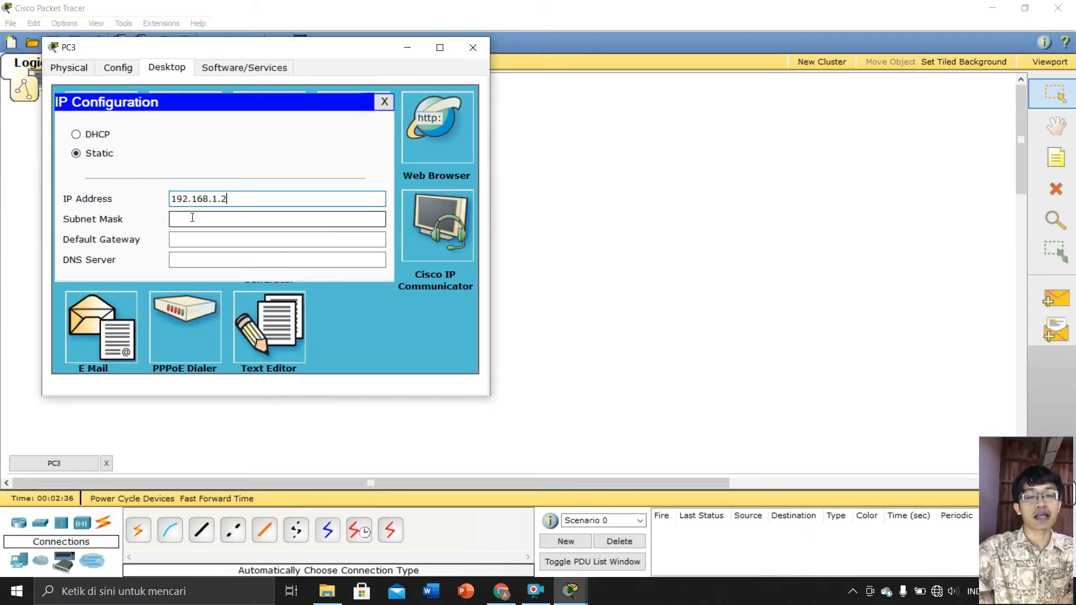
key(BackSpace)
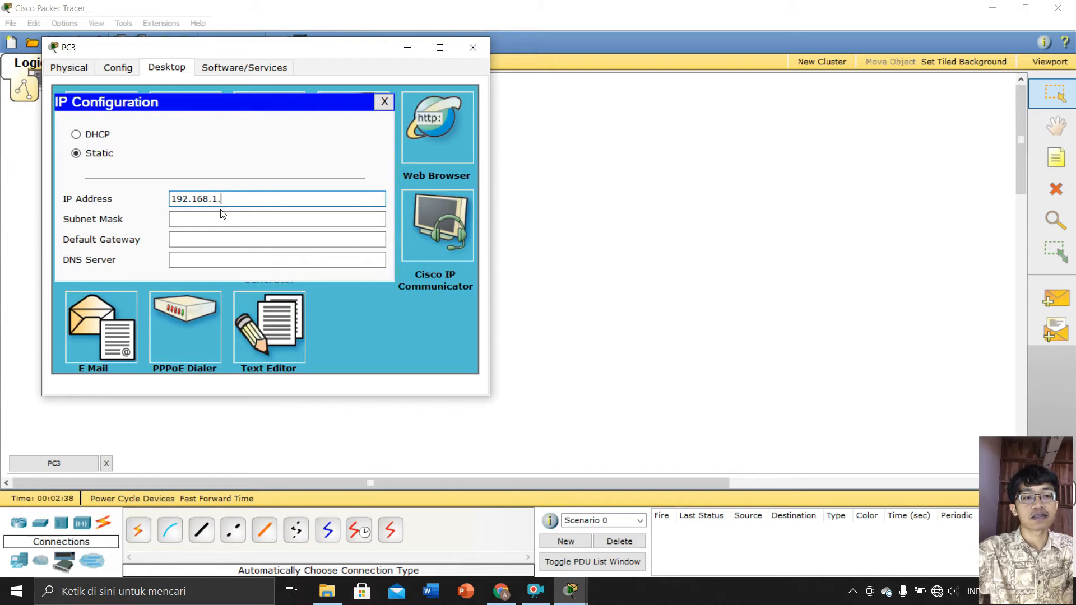
click(278, 217)
click(384, 102)
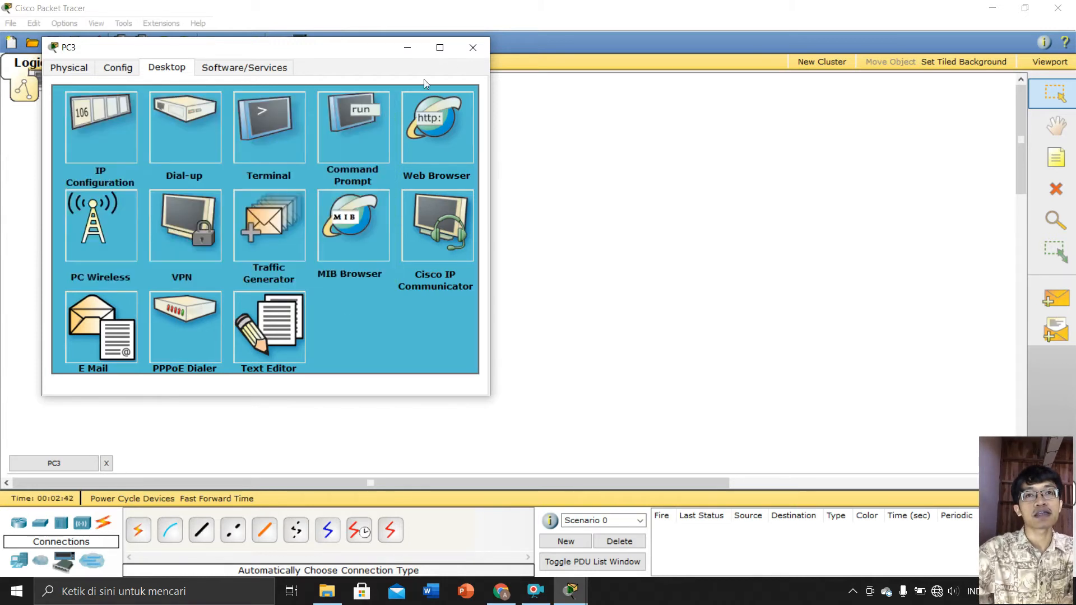
click(473, 47)
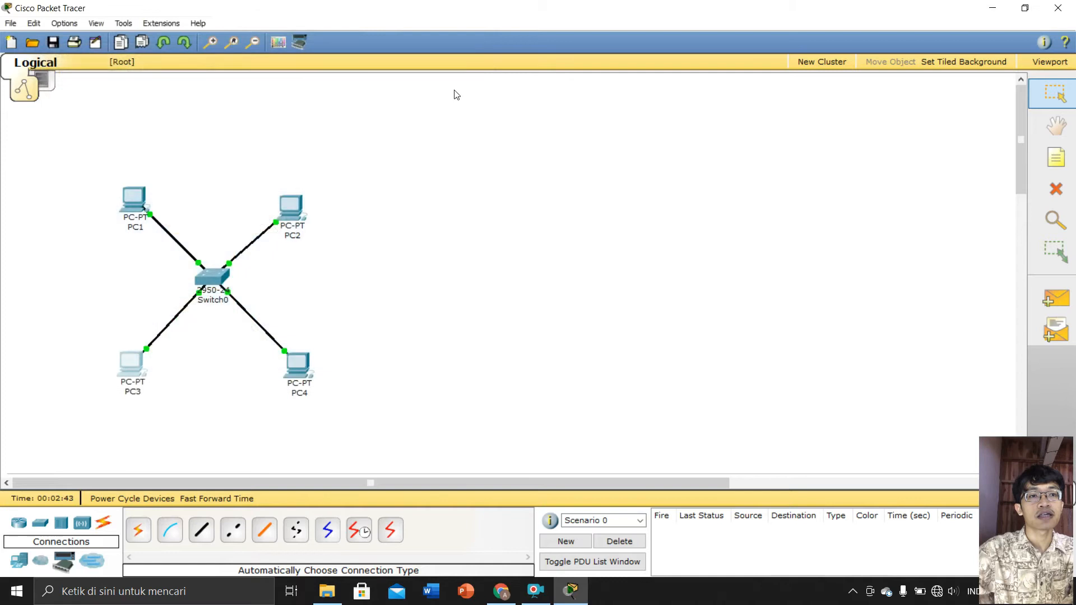
Step: Give PC4 a static IP address in the 192.168.1 range with its own last number, and fill in the default subnet mask
click(297, 364)
click(234, 125)
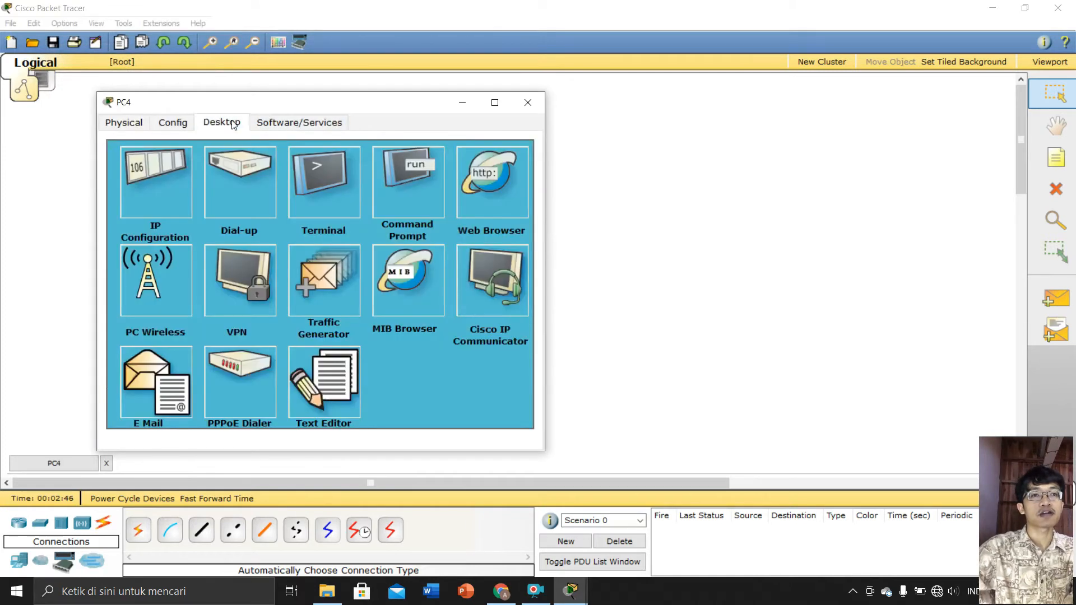
click(161, 174)
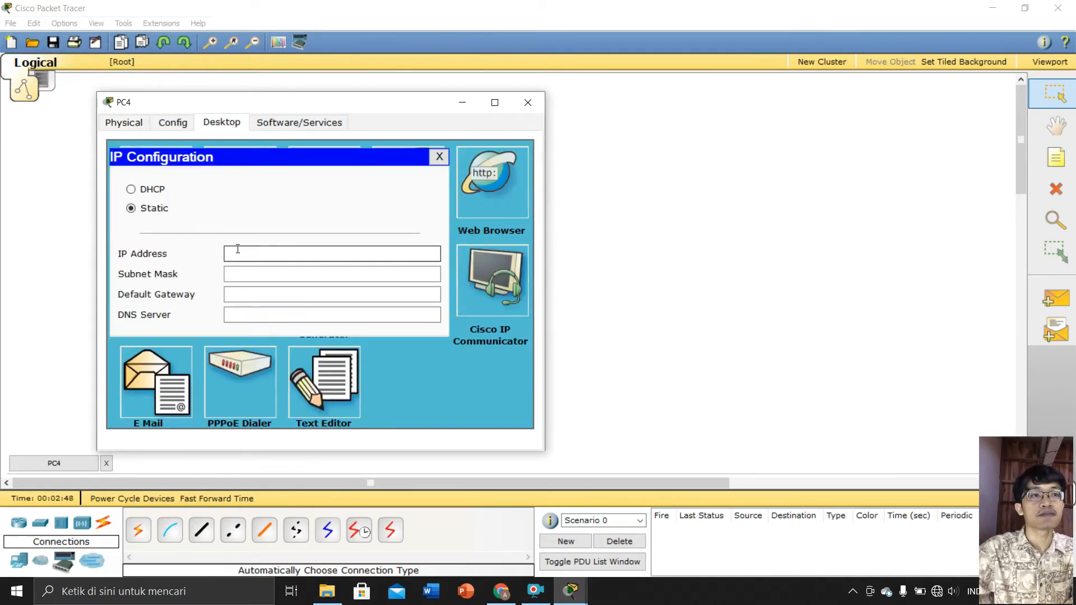
text(192.168.1.2)
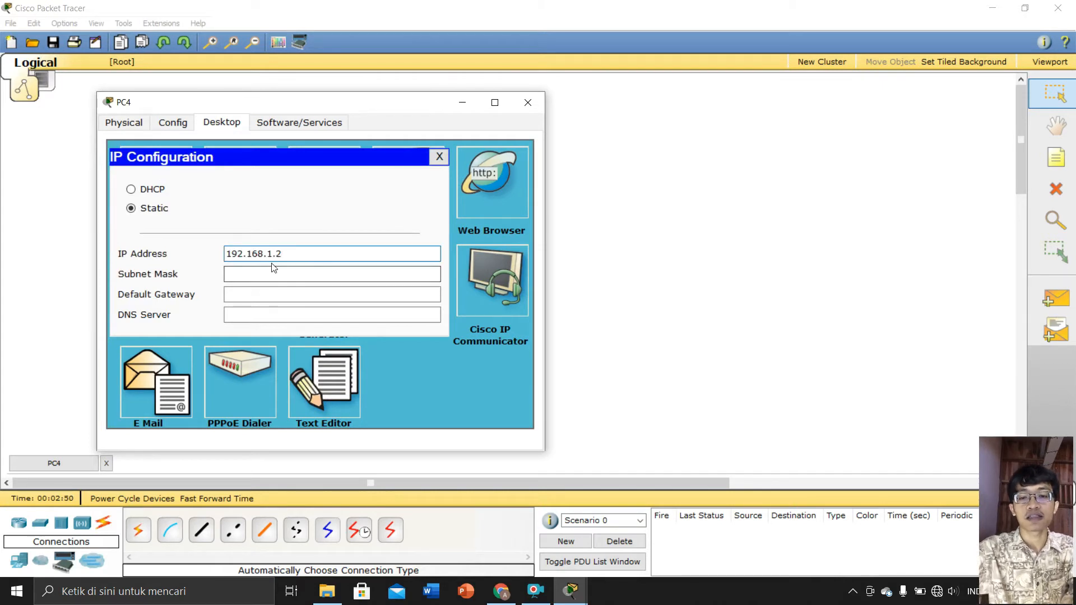
key(BackSpace)
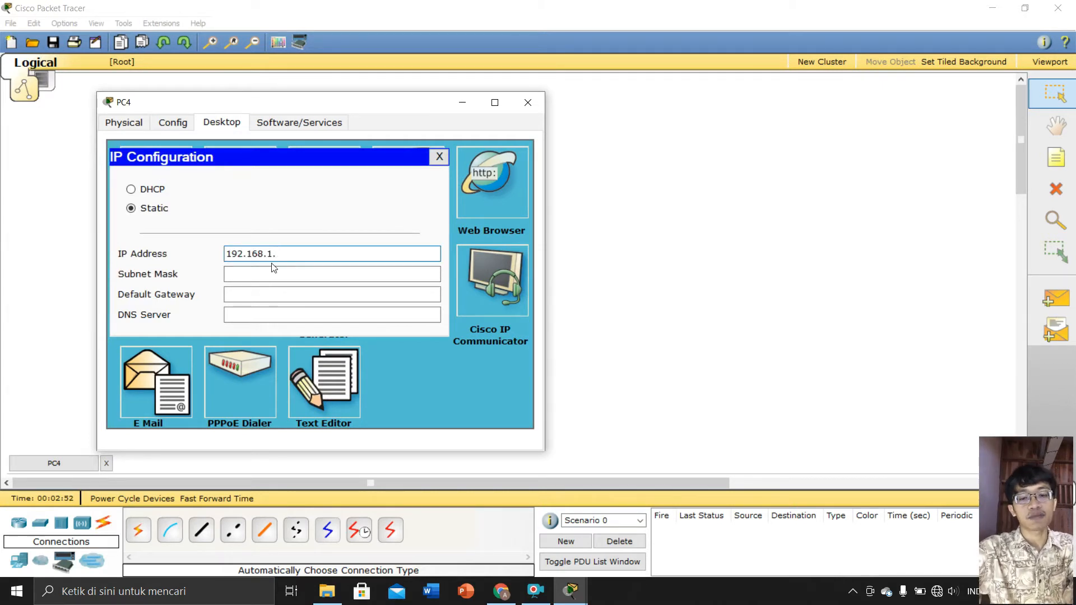
key(Tab)
click(439, 157)
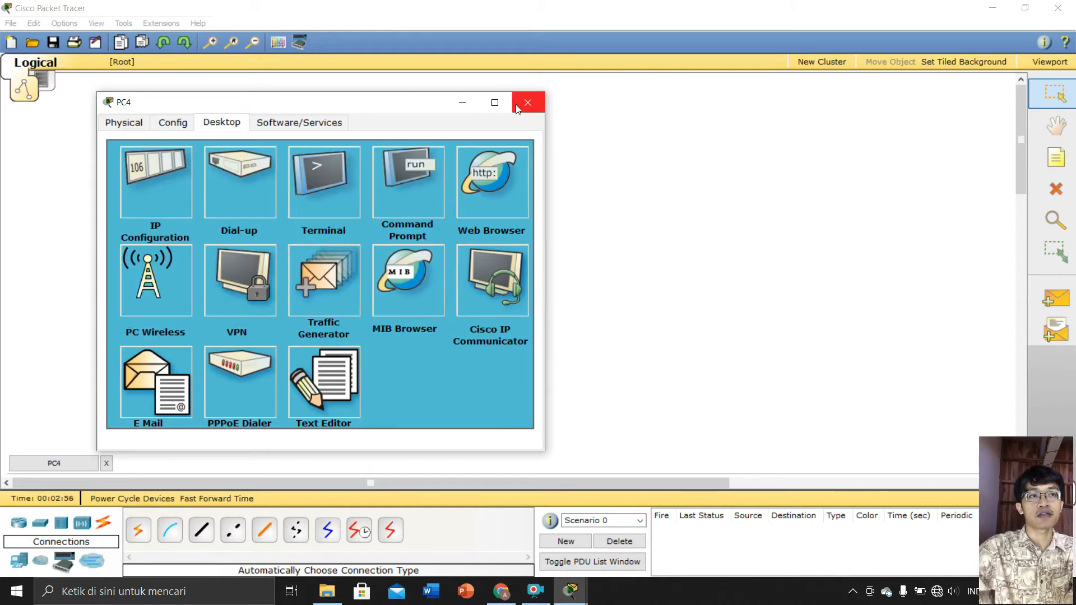
click(526, 102)
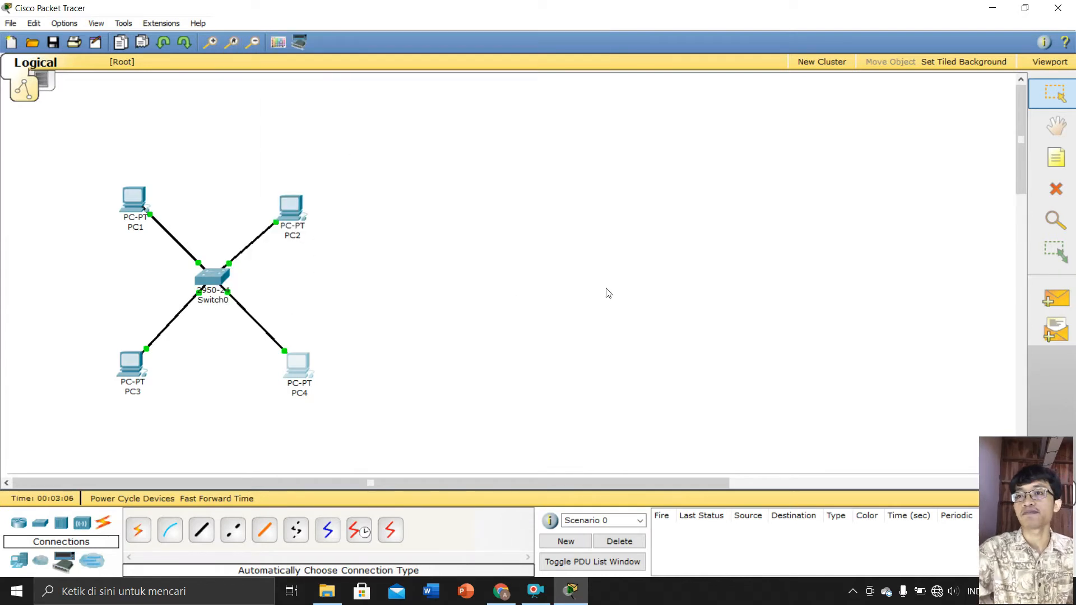
Step: Send a simple PDU from PC1 to PC4 and play its travel automatically in Simulation mode
click(1049, 304)
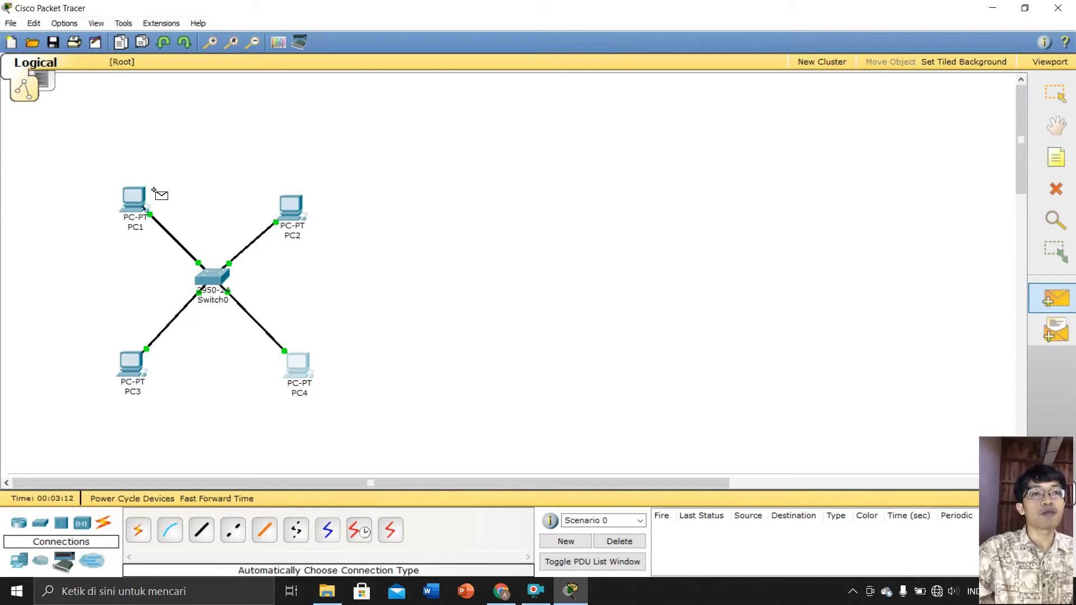
click(137, 201)
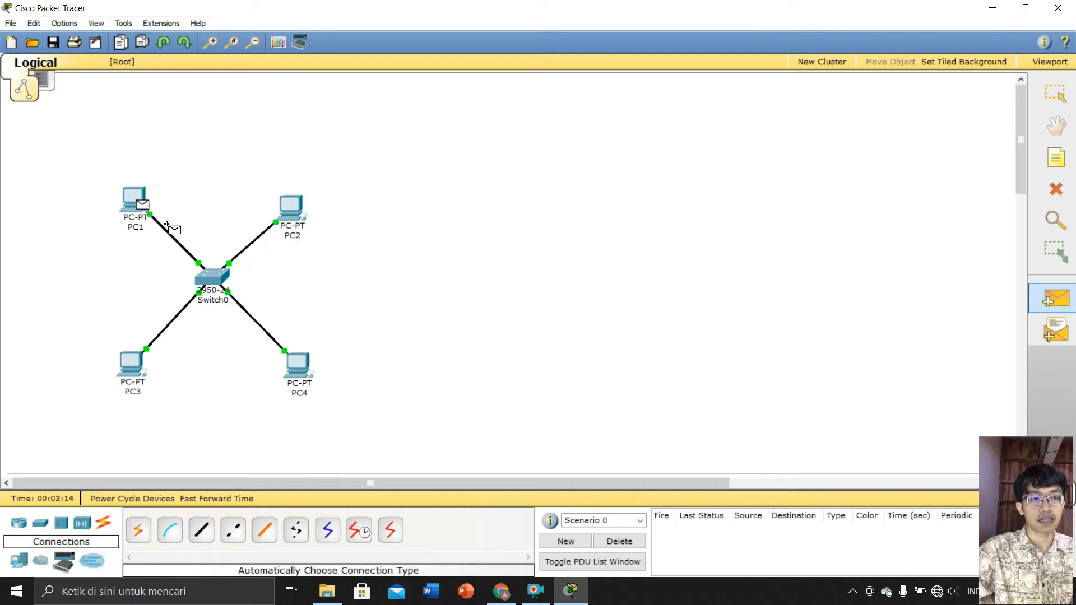
click(297, 366)
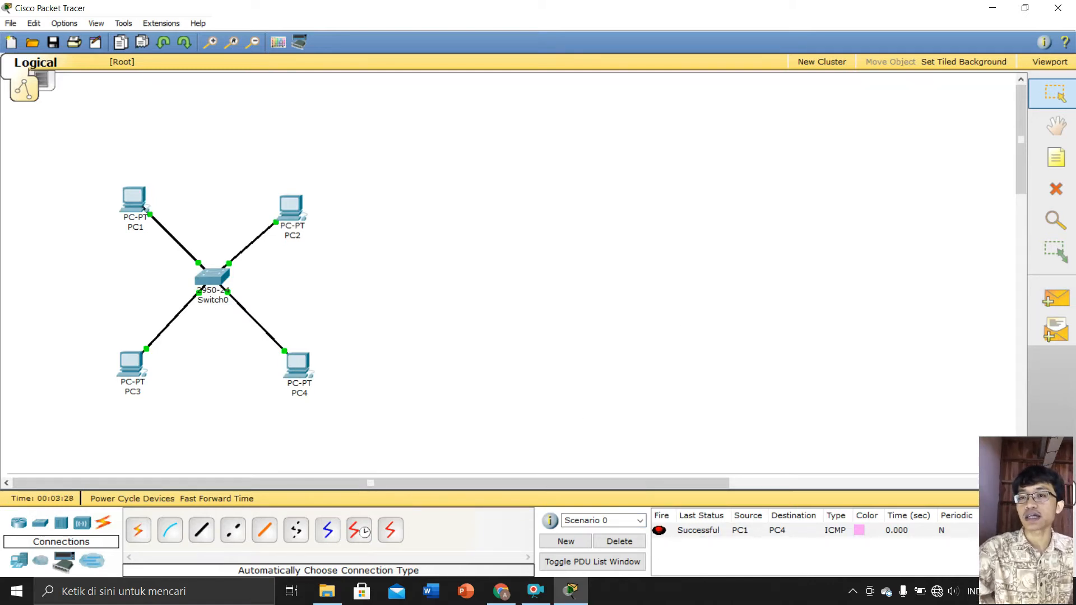
click(1061, 484)
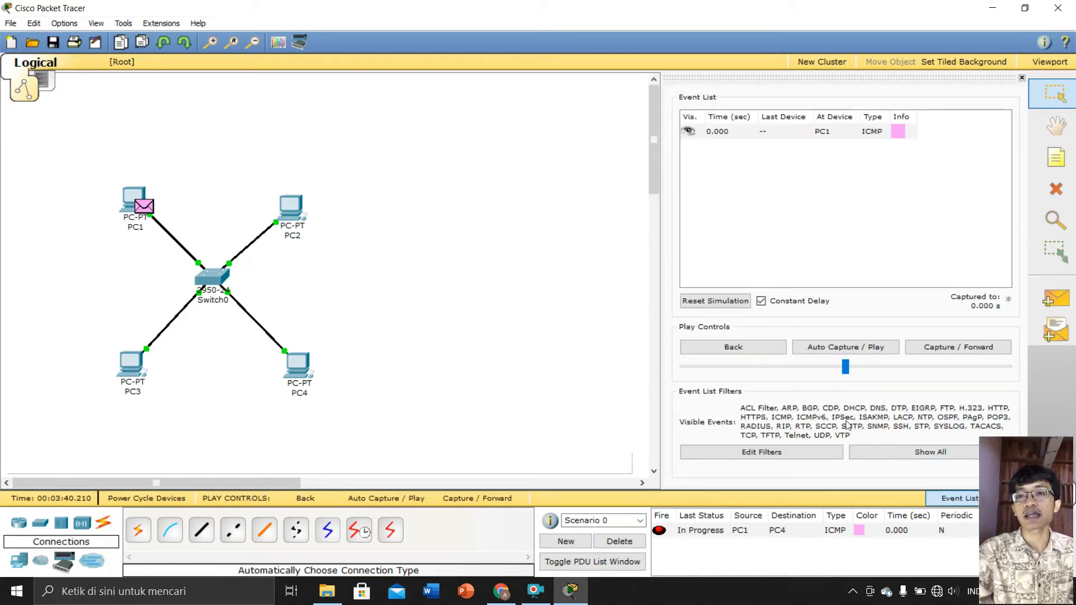
click(858, 348)
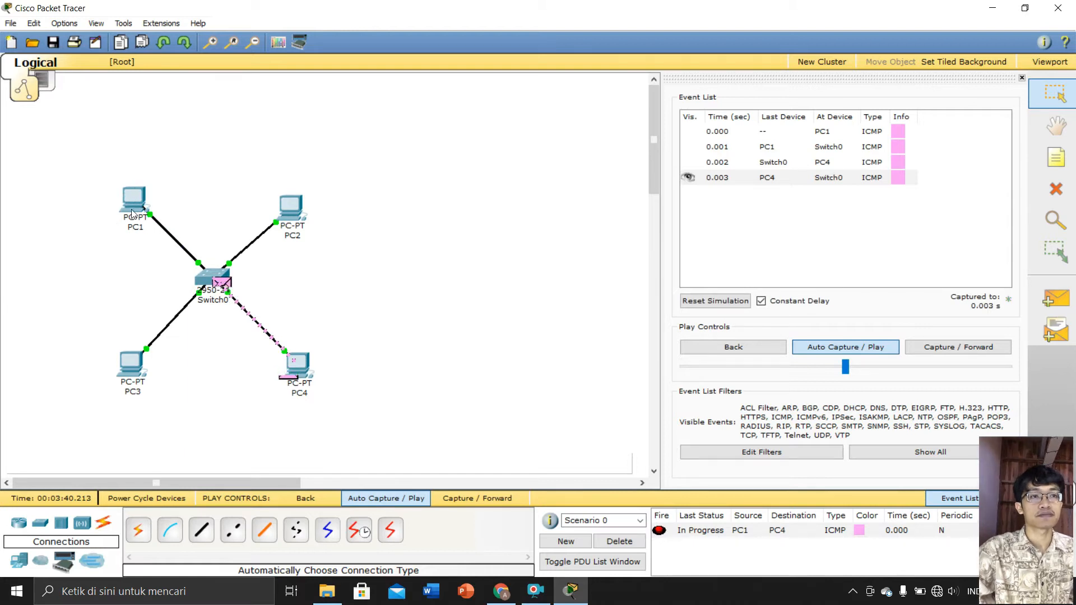
mouse_move(132, 214)
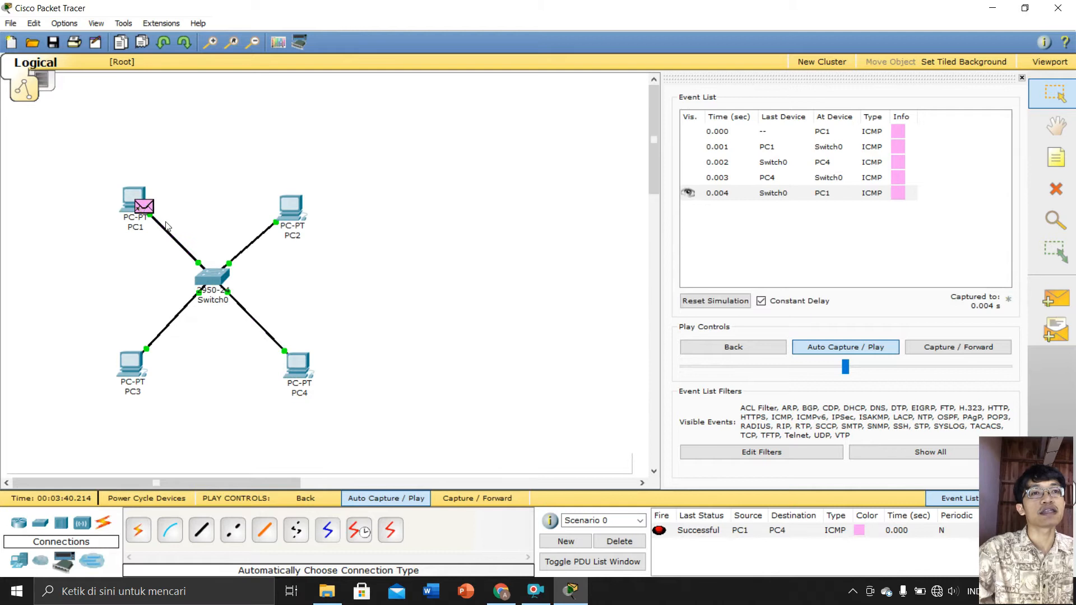
mouse_move(151, 235)
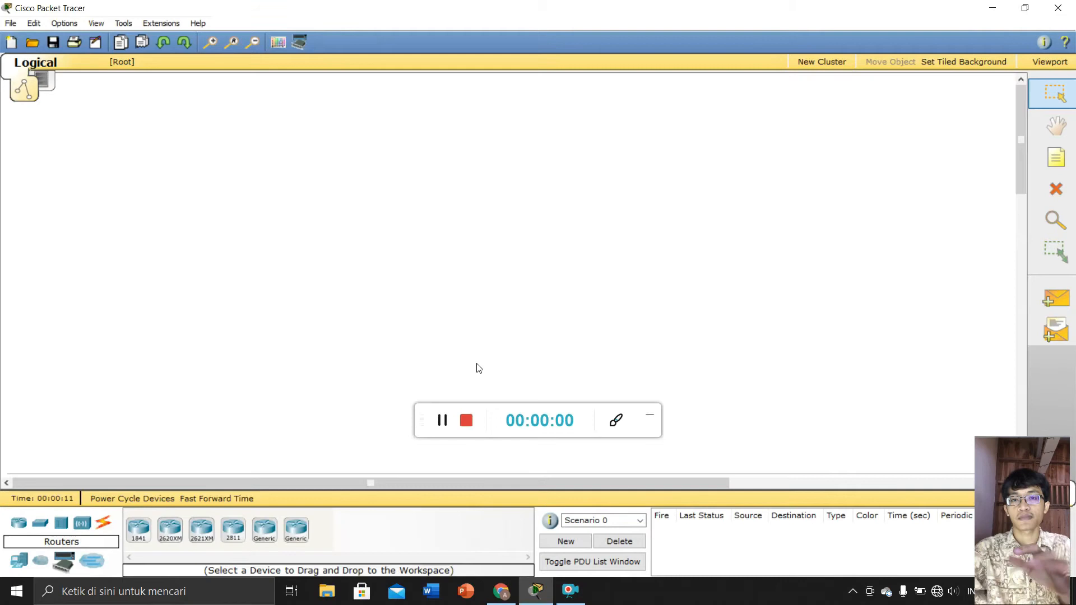
click(655, 417)
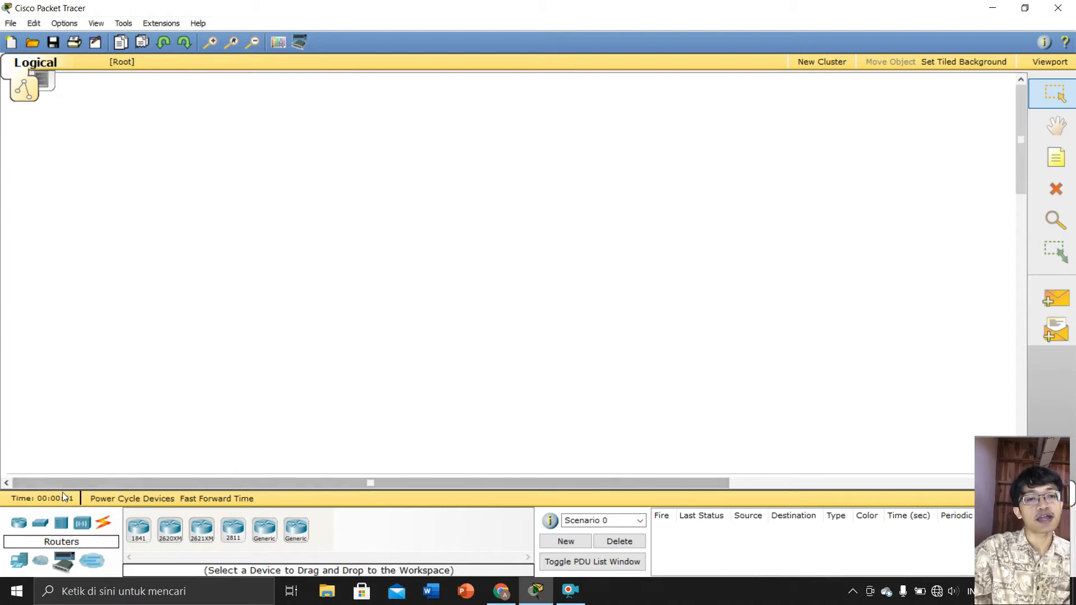
Step: Place three generic PCs side by side in a row across the lower part of the empty workspace
click(18, 561)
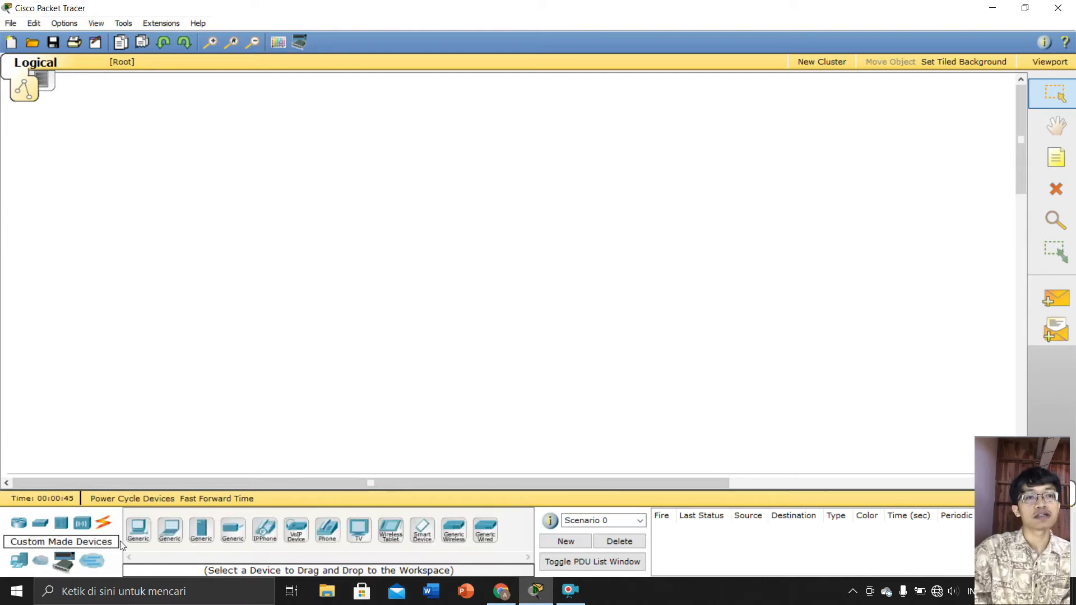
click(140, 535)
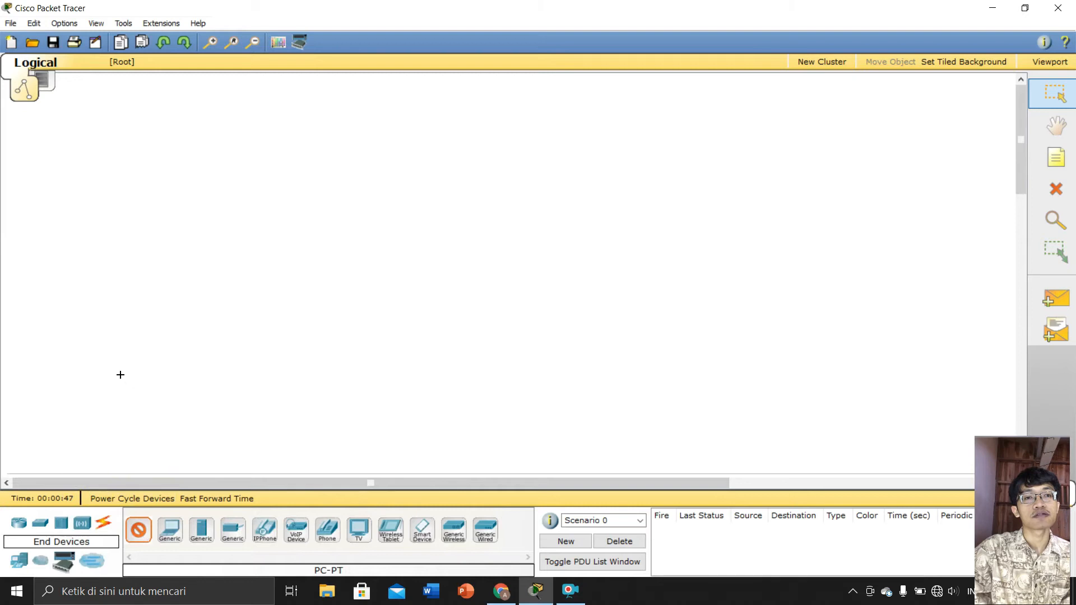
click(102, 360)
click(140, 530)
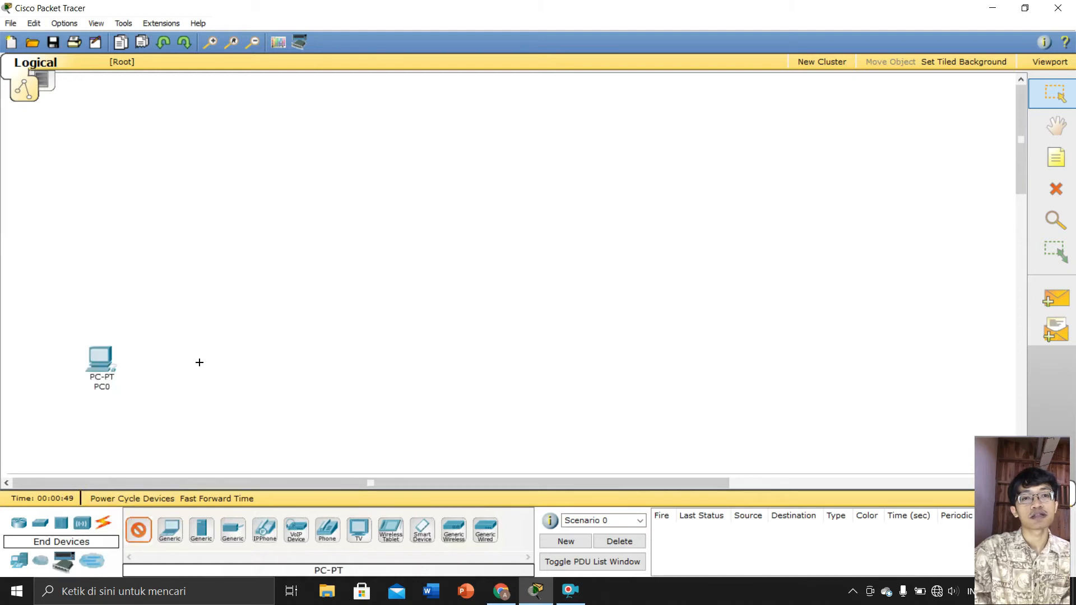
click(200, 360)
click(138, 530)
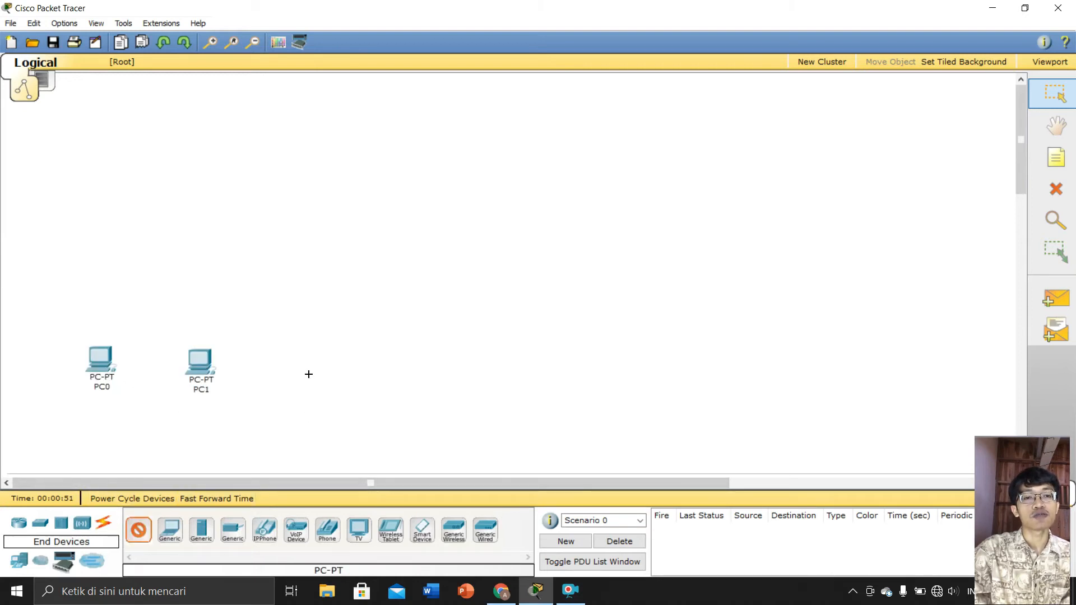
click(324, 359)
Step: Add a generic server above the PCs and a 2950-24 switch between the server and the PC row
click(203, 530)
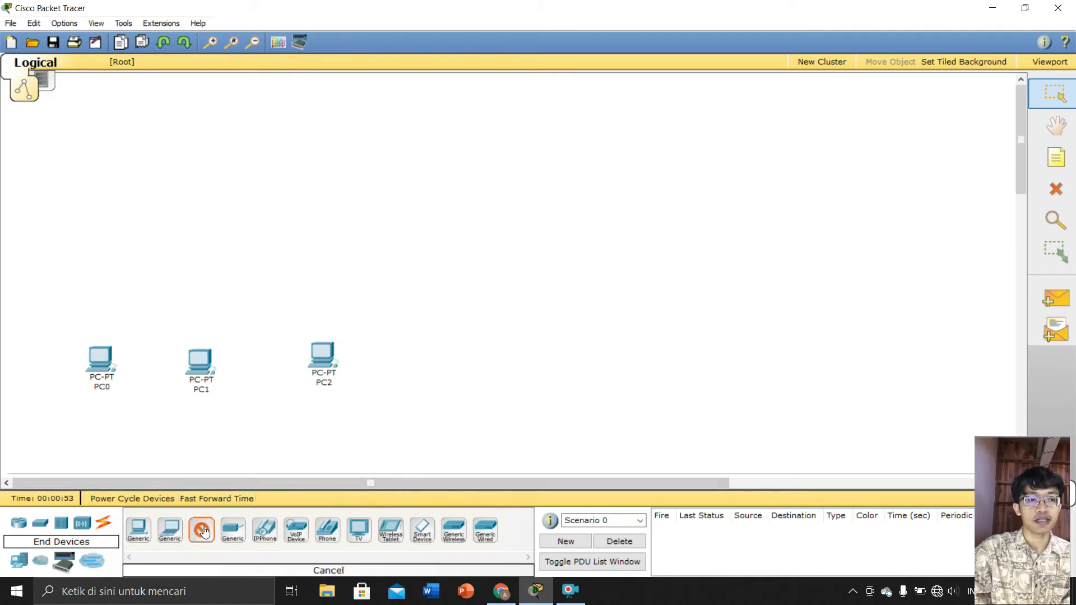
click(218, 153)
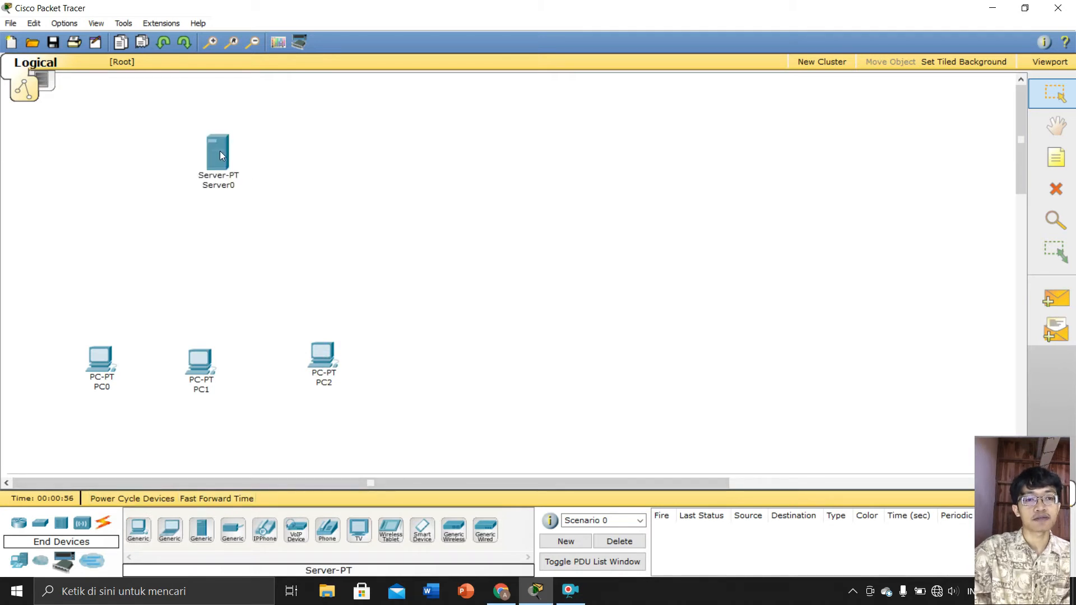
click(39, 522)
click(139, 528)
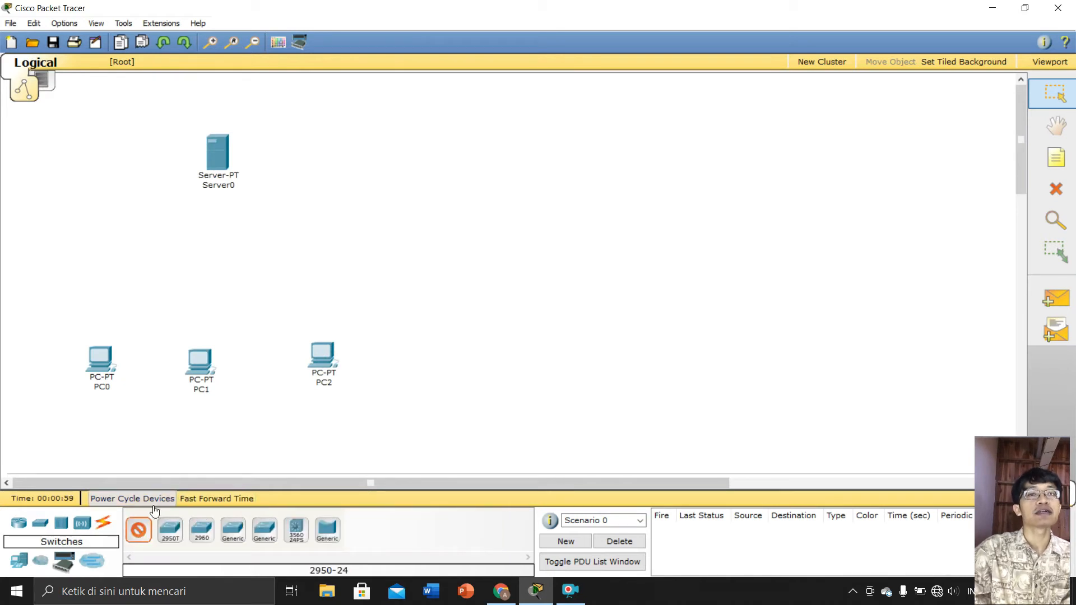
click(207, 259)
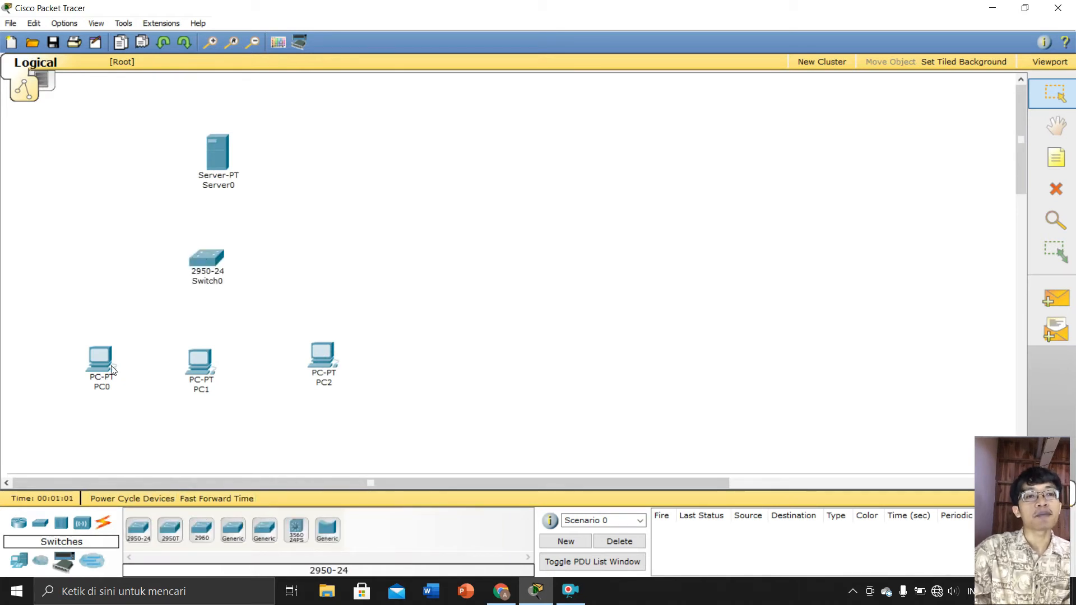
drag(204, 263, 206, 264)
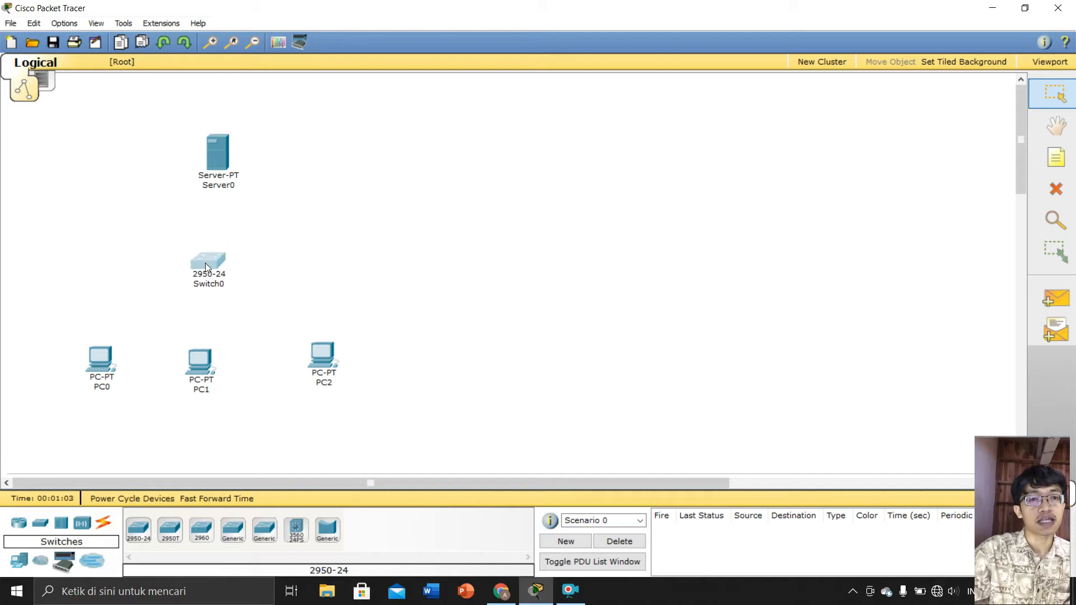
Step: Rename PC0 to PC3 and rearrange the PCs in the order PC1, PC2, PC3 from left to right
click(112, 387)
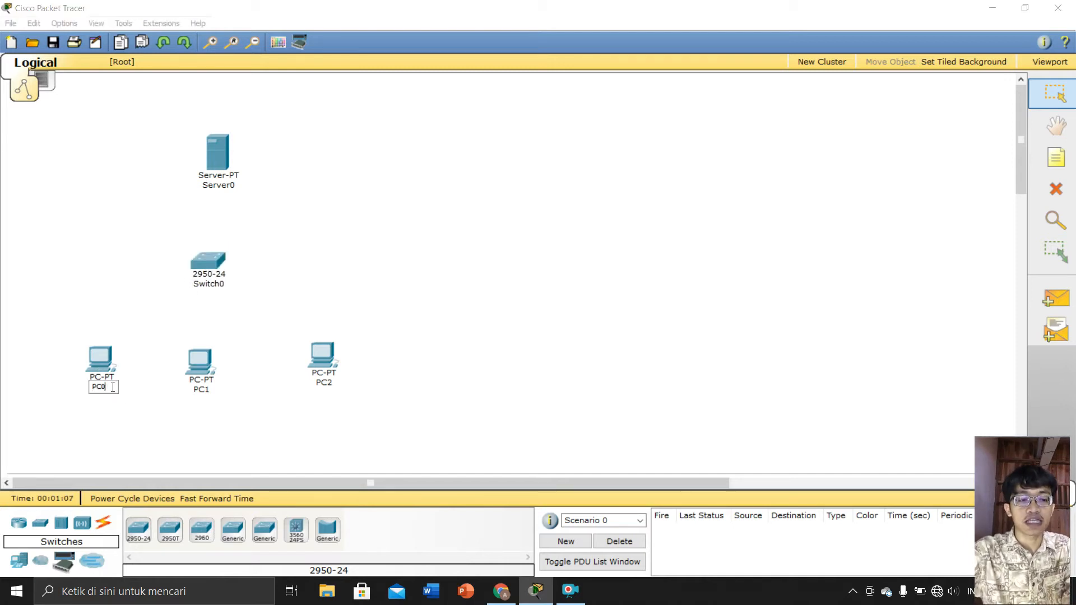
key(BackSpace)
key(Return)
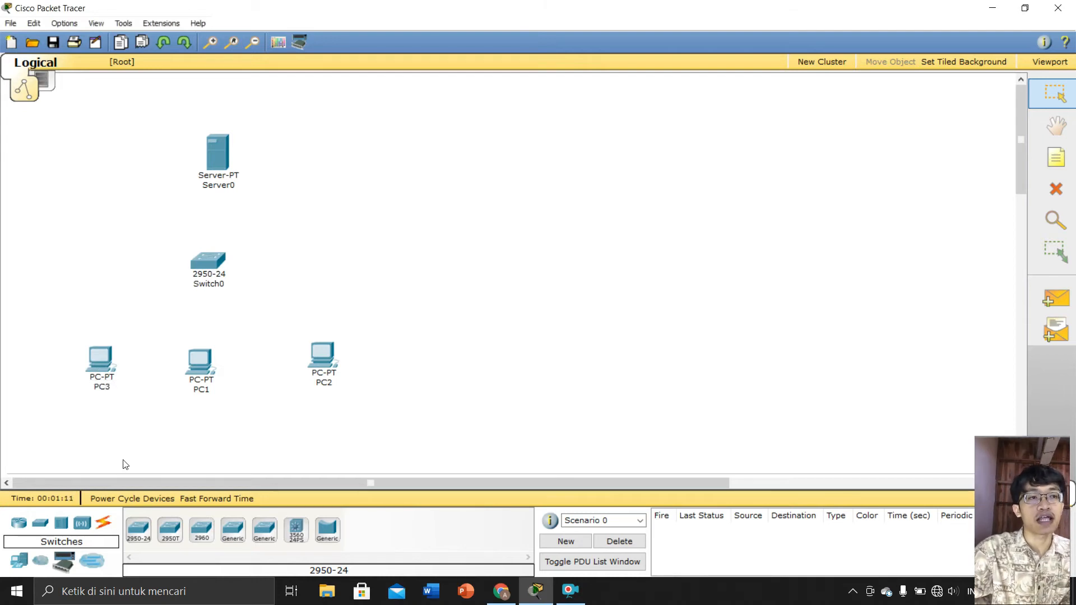
drag(187, 366, 97, 356)
drag(317, 364, 206, 371)
drag(267, 405, 305, 350)
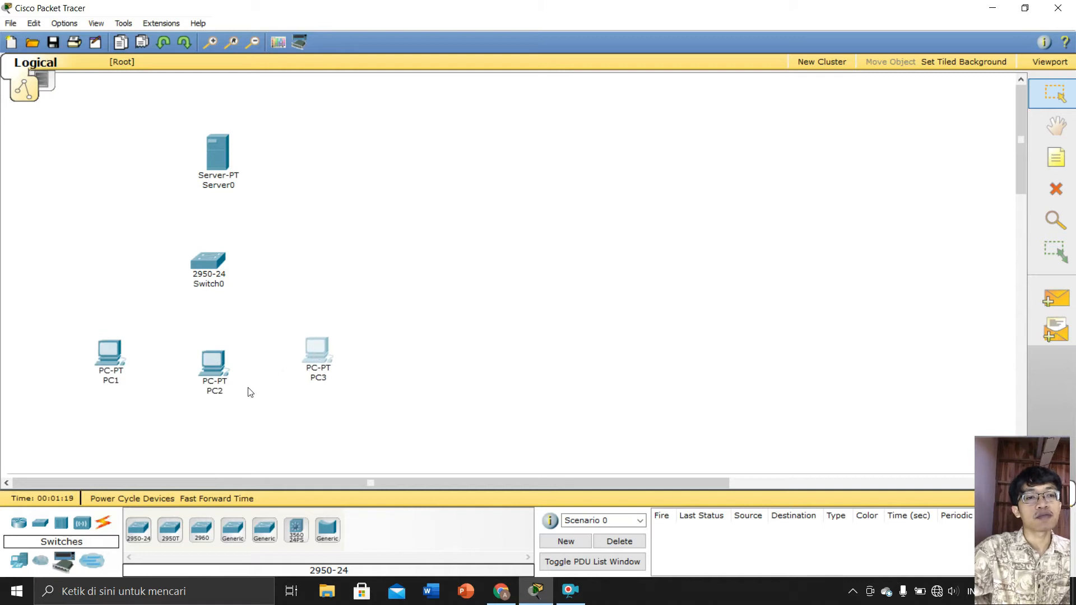
Step: Connect the switch to PC1 with a copper straight-through cable
click(103, 525)
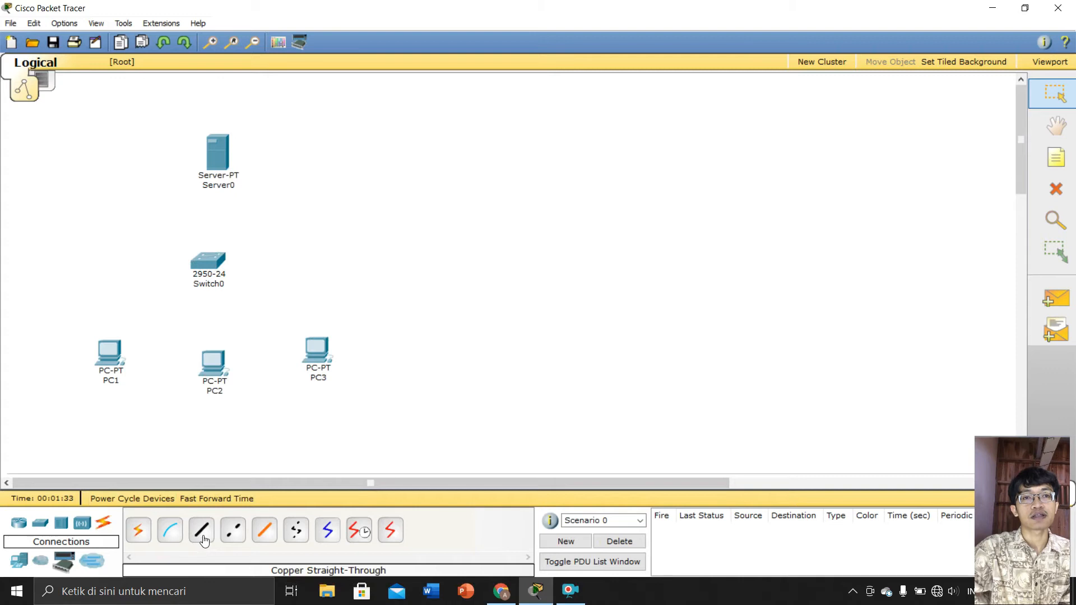
click(203, 537)
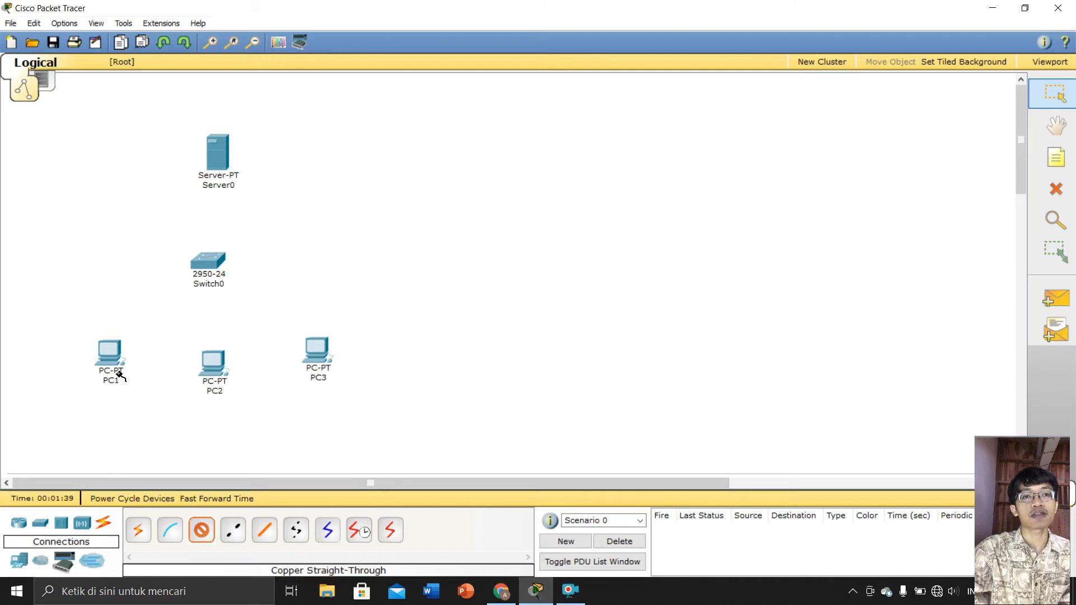
mouse_move(119, 374)
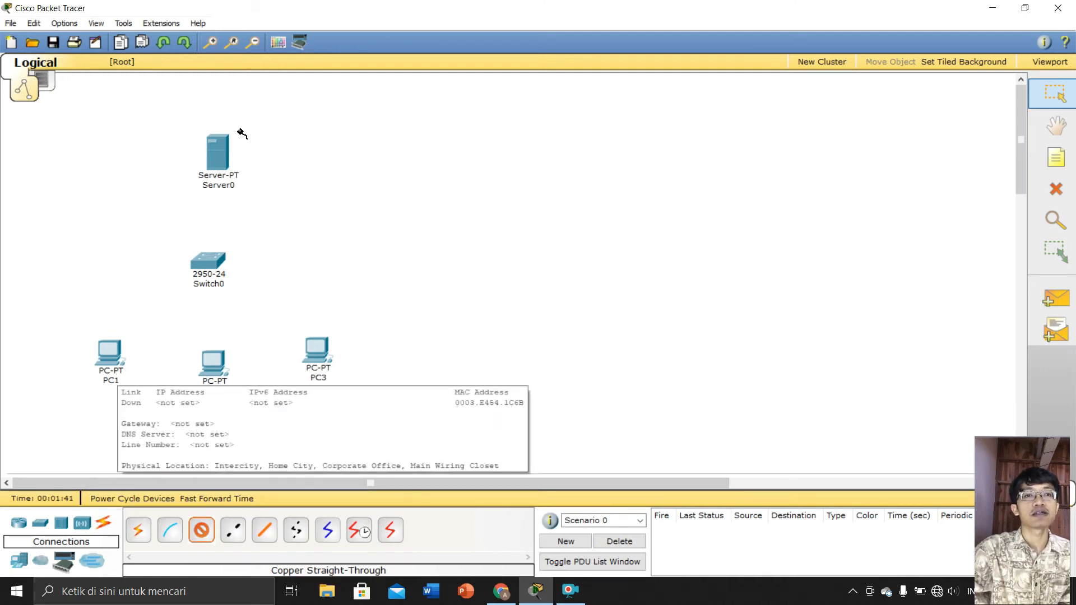
mouse_move(235, 143)
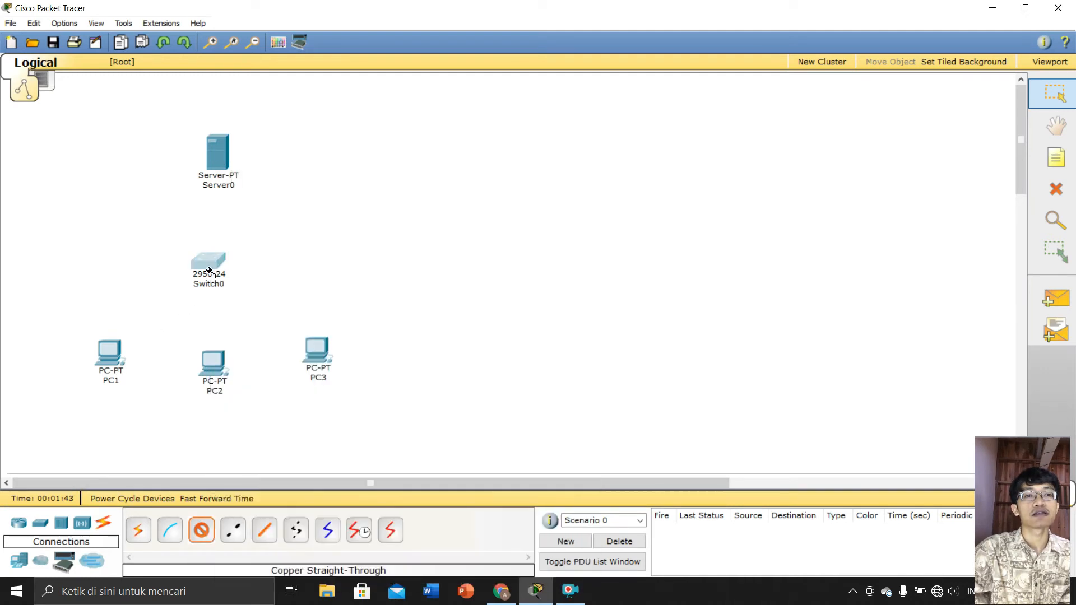
click(197, 262)
click(215, 256)
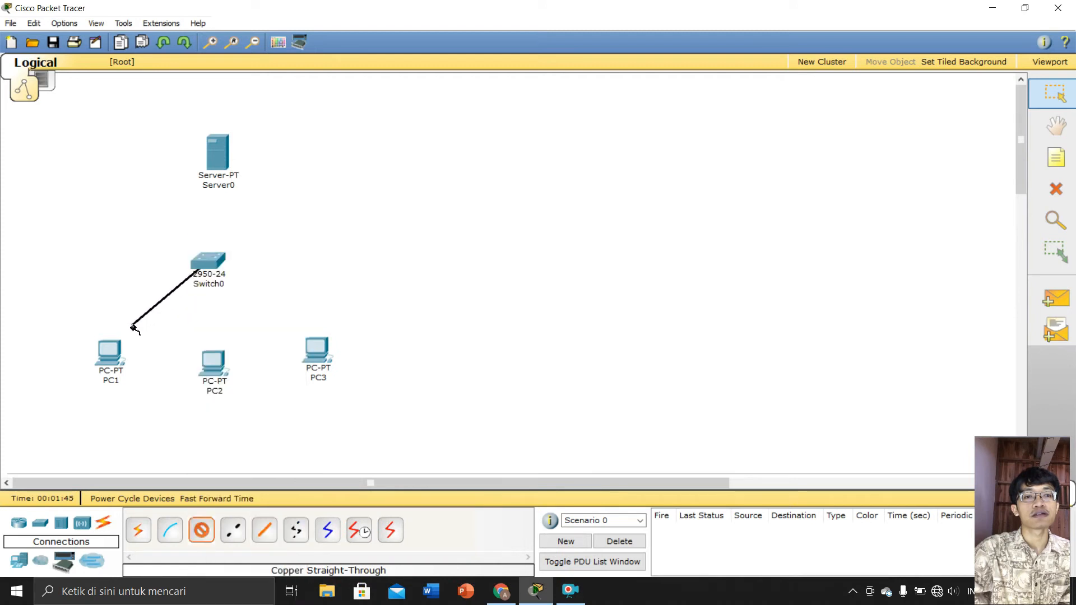
click(111, 359)
click(110, 369)
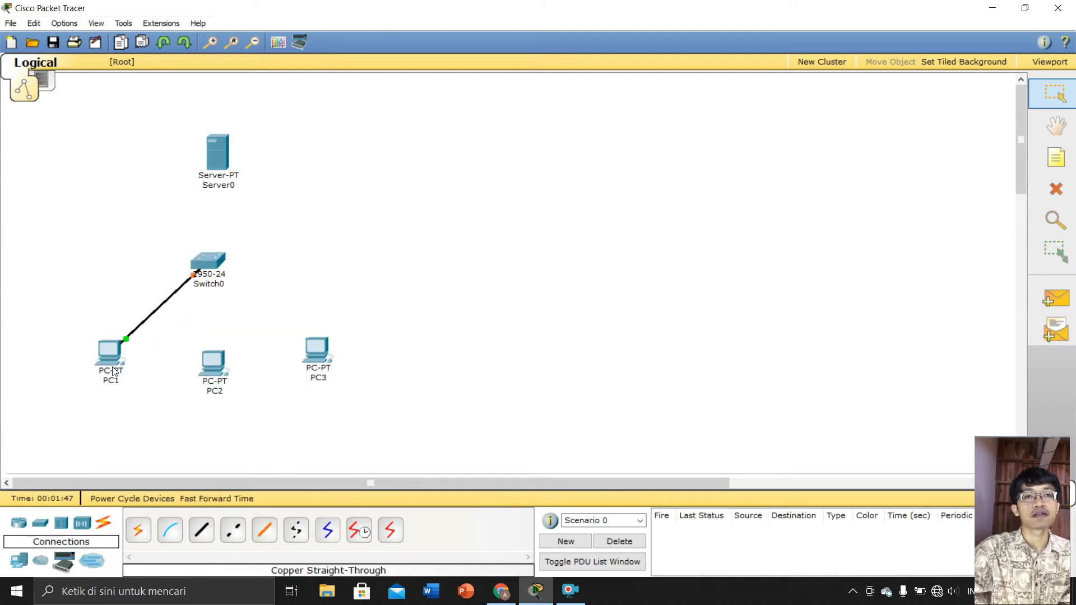
Step: Connect the switch to Server0 with a copper straight-through cable
click(202, 528)
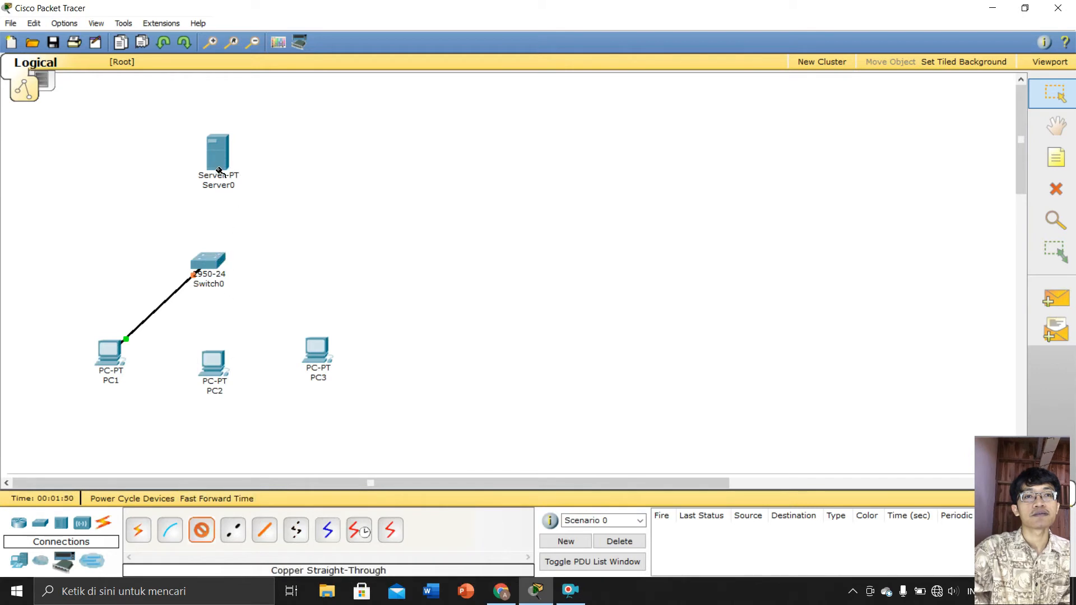
click(207, 261)
click(222, 257)
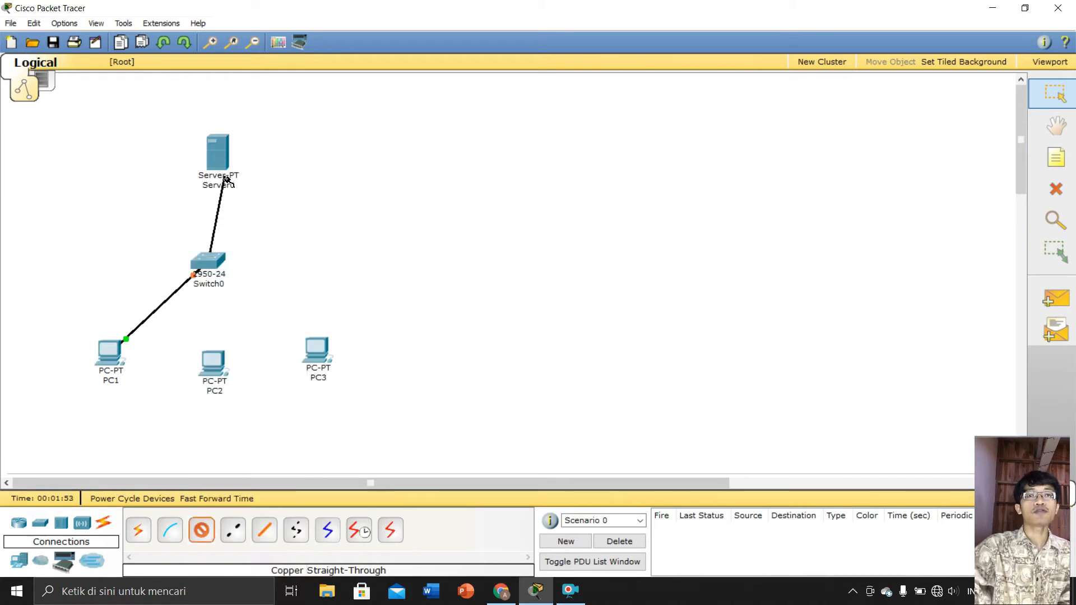
click(218, 149)
click(227, 145)
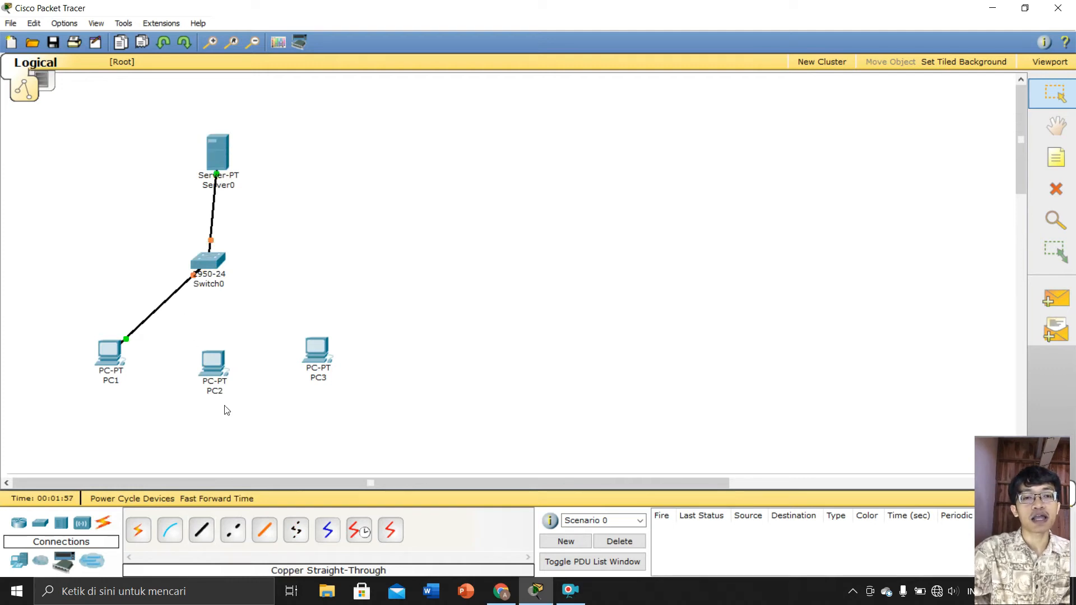
Step: Connect the switch to PC2 and to PC3 using the automatically chosen connection type
click(147, 531)
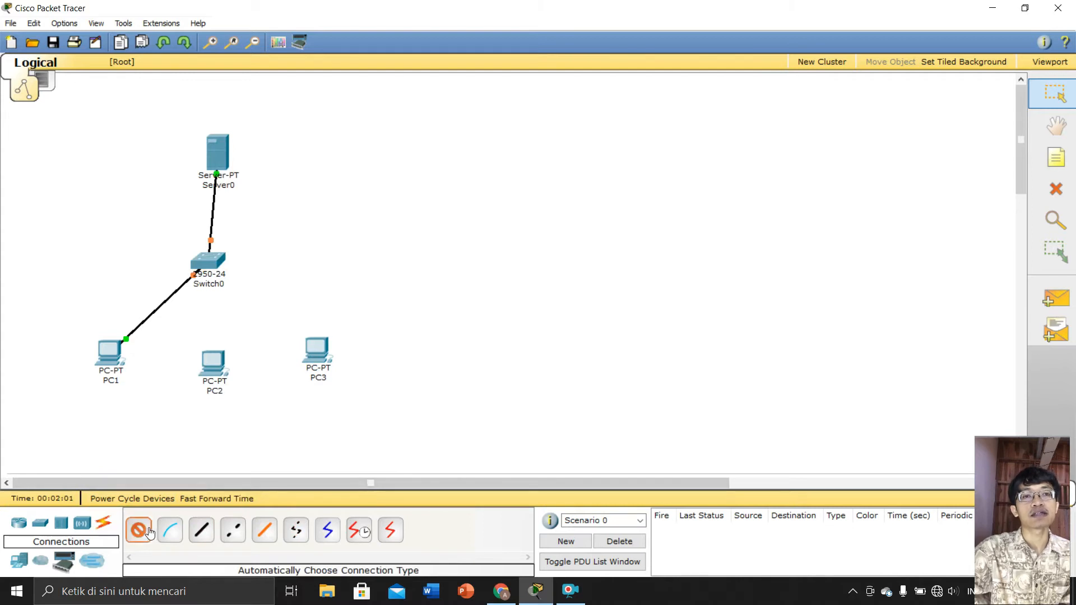
click(215, 259)
click(218, 364)
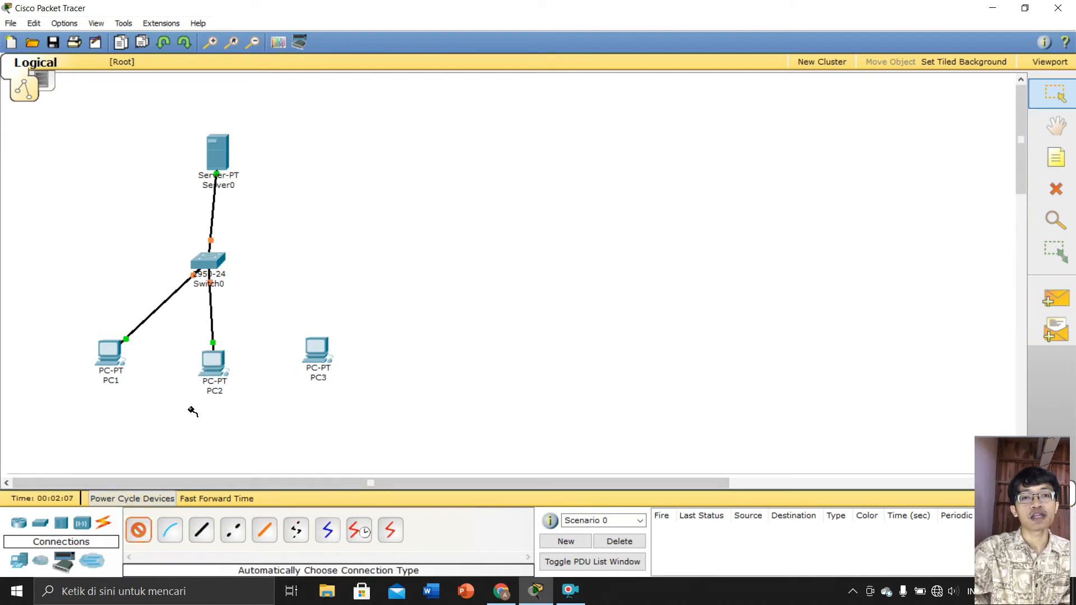
click(216, 261)
click(318, 353)
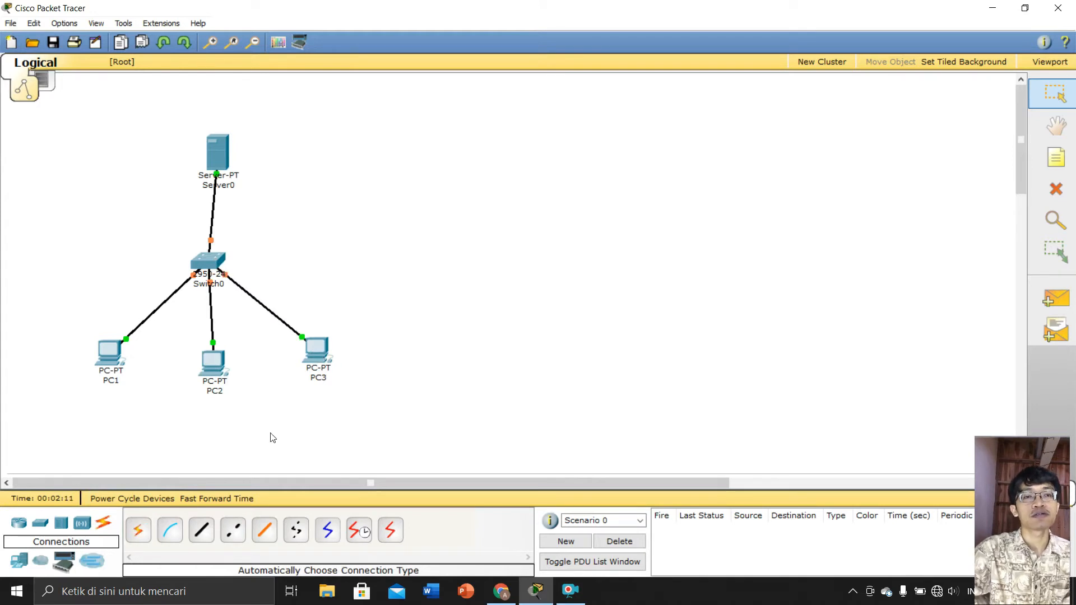
Step: Tidy the topology by lowering PC2, spreading PC1 and PC3 outward, and shifting the server slightly up and left
drag(222, 373, 220, 410)
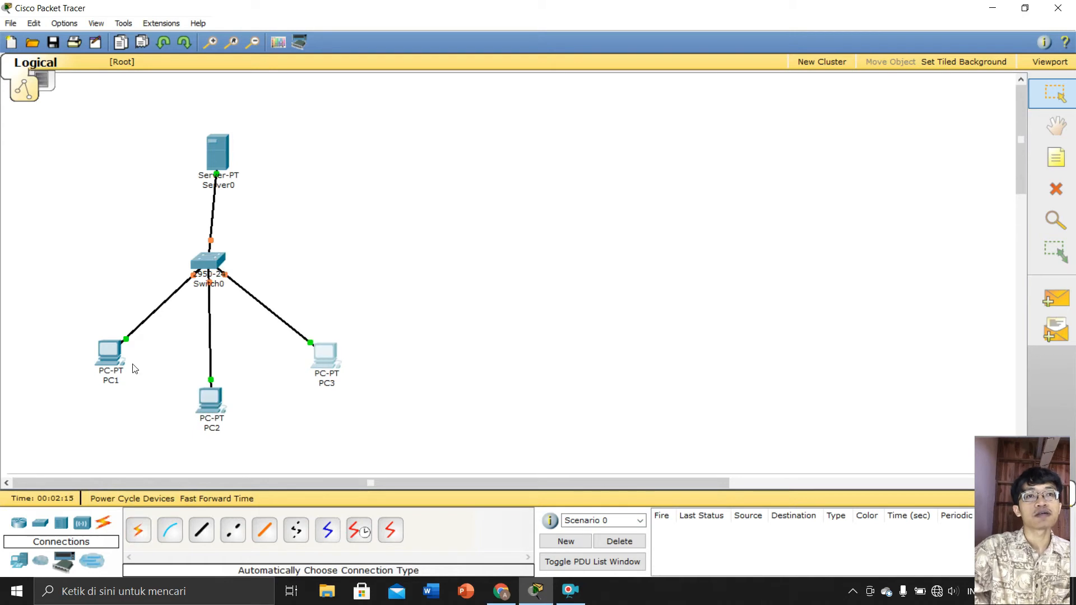
drag(112, 356, 101, 352)
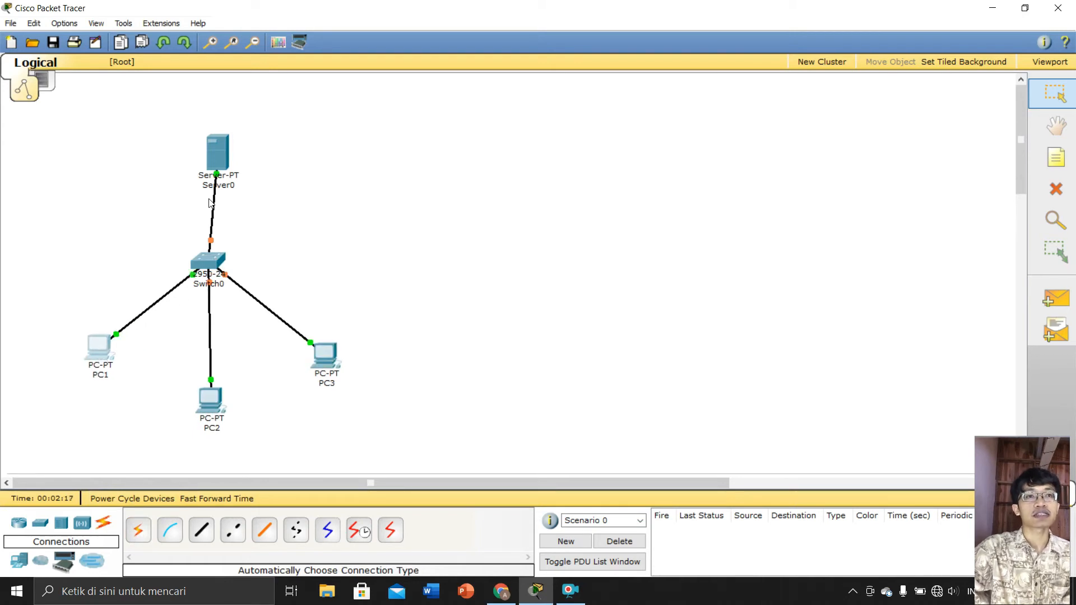
drag(218, 167, 214, 162)
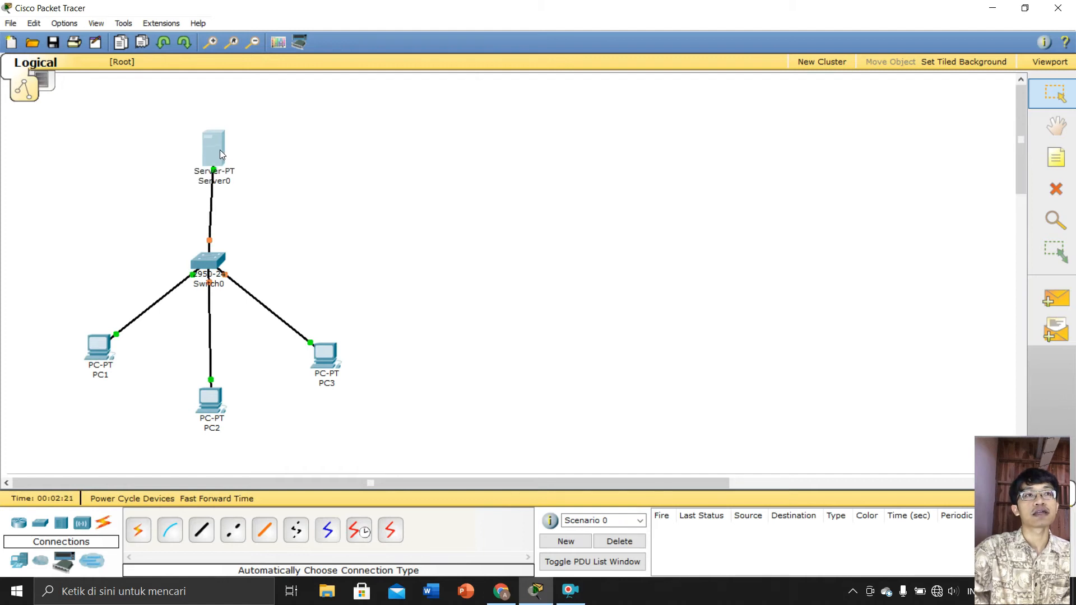
Step: Give Server0 the static IP address 192.168.1.1 with the default subnet mask, and close its configuration
click(220, 153)
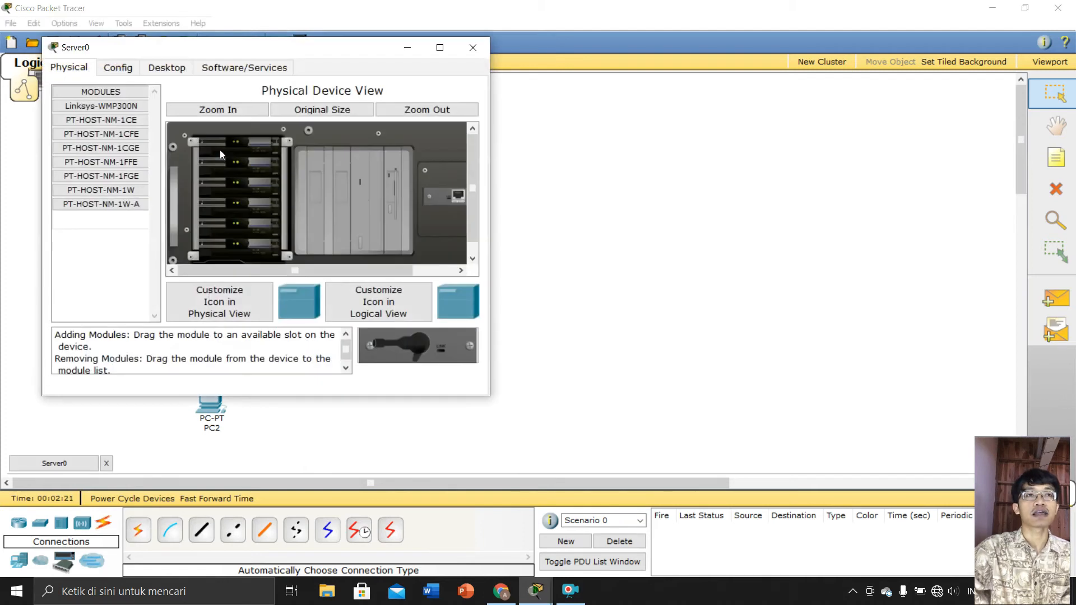
click(183, 67)
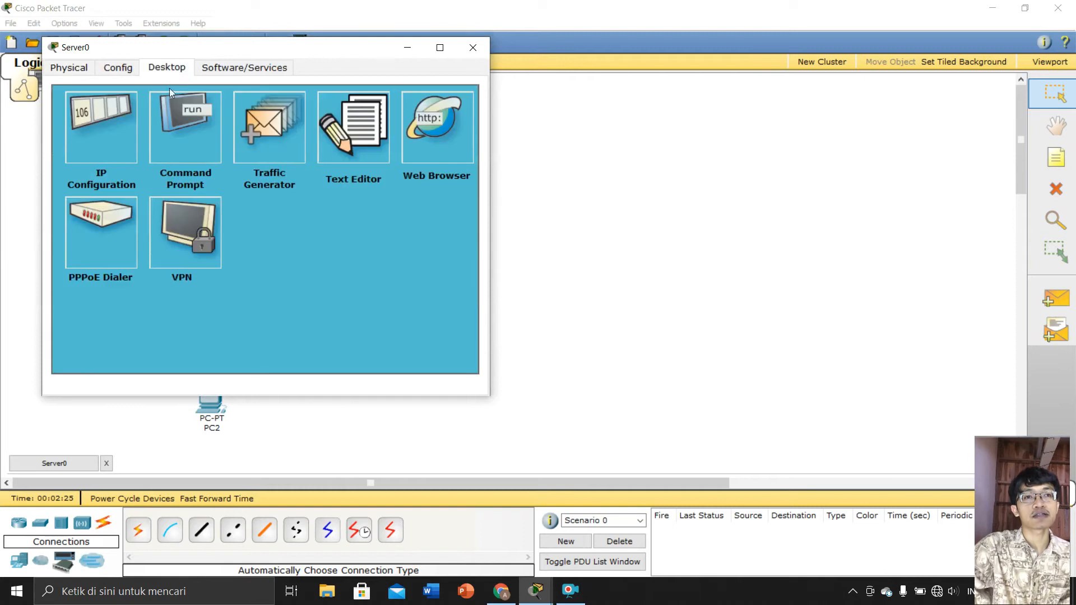
click(105, 143)
click(206, 200)
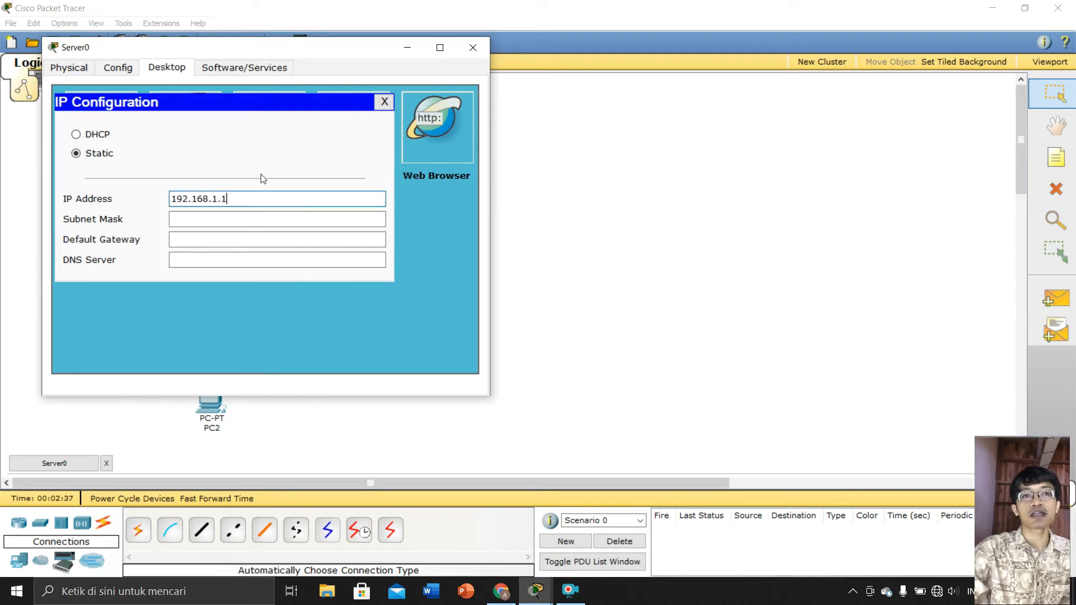
key(Tab)
click(384, 103)
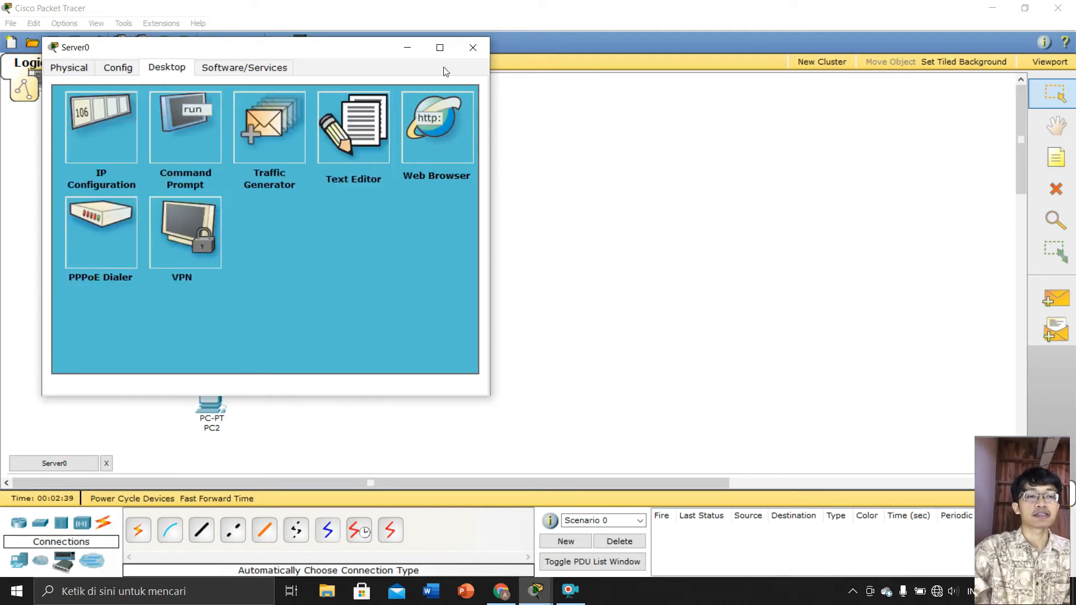
click(473, 47)
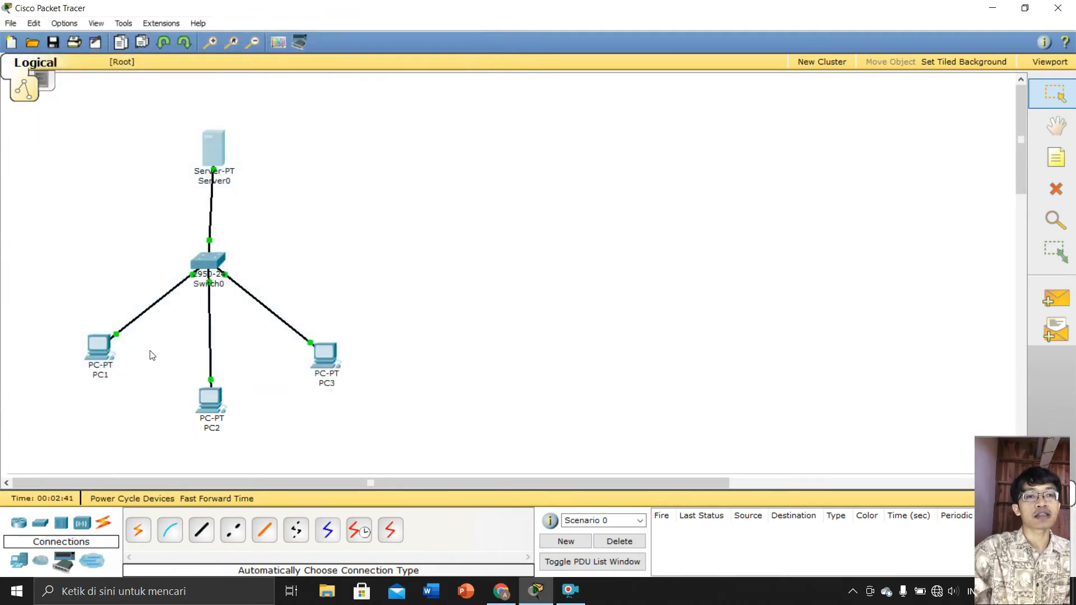
Step: Set PC1 to obtain its IP address through DHCP, and close its configuration
click(101, 347)
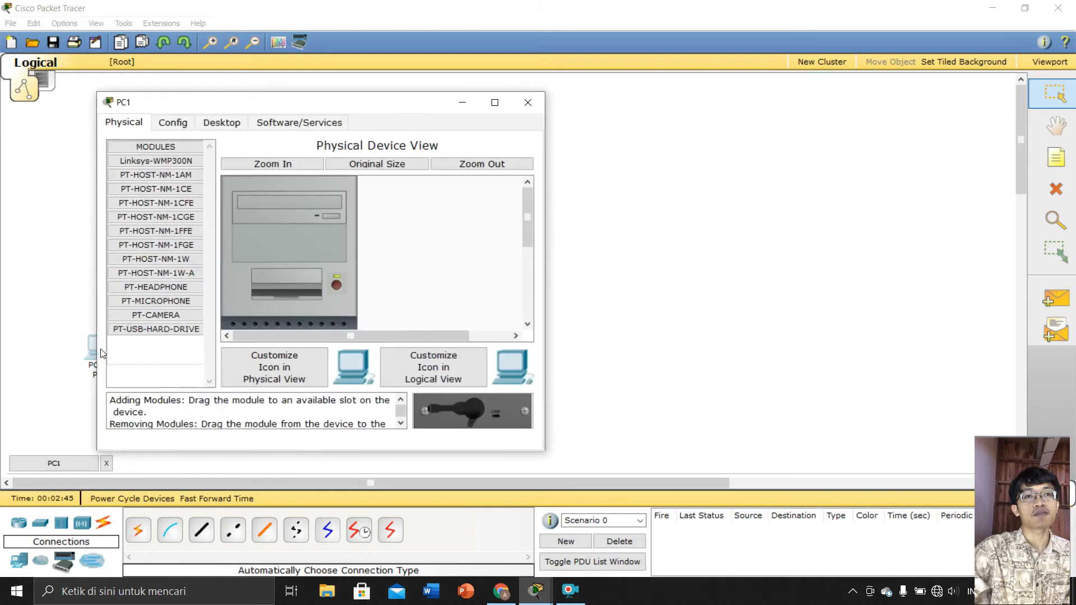
click(222, 123)
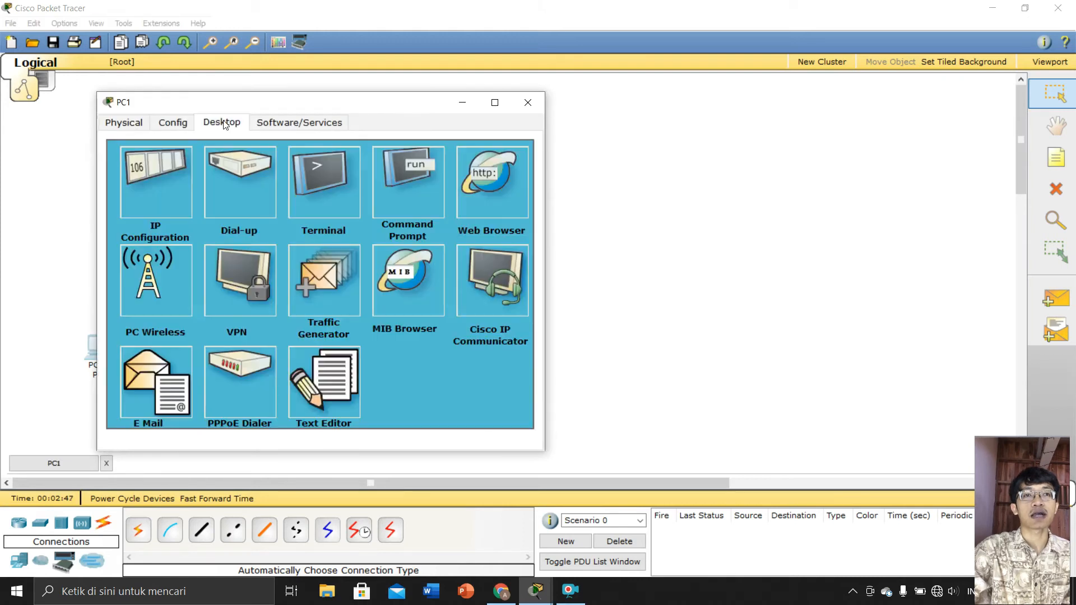
click(146, 206)
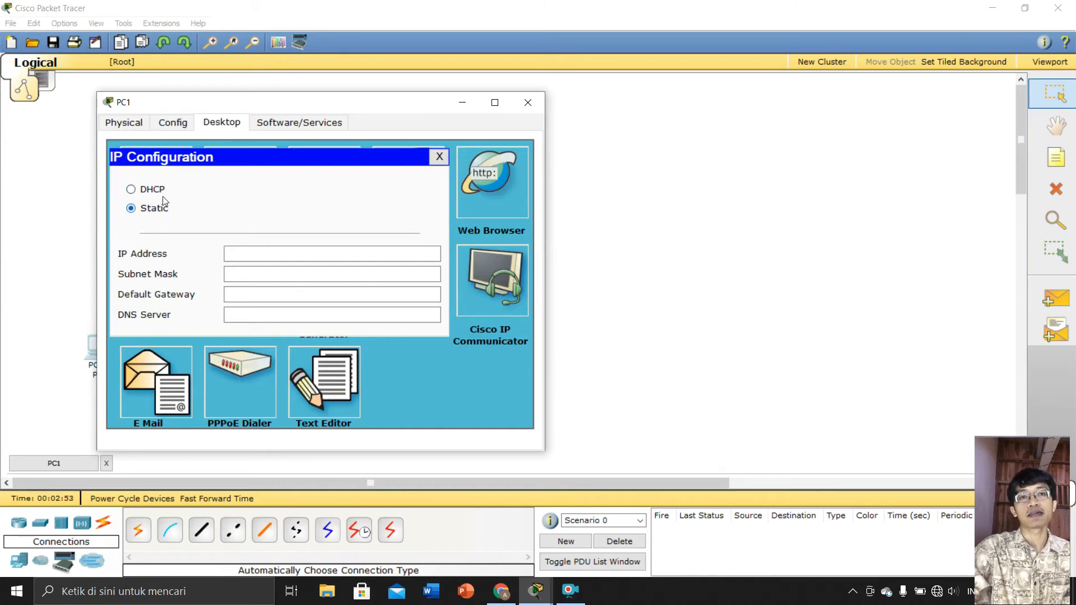
click(158, 193)
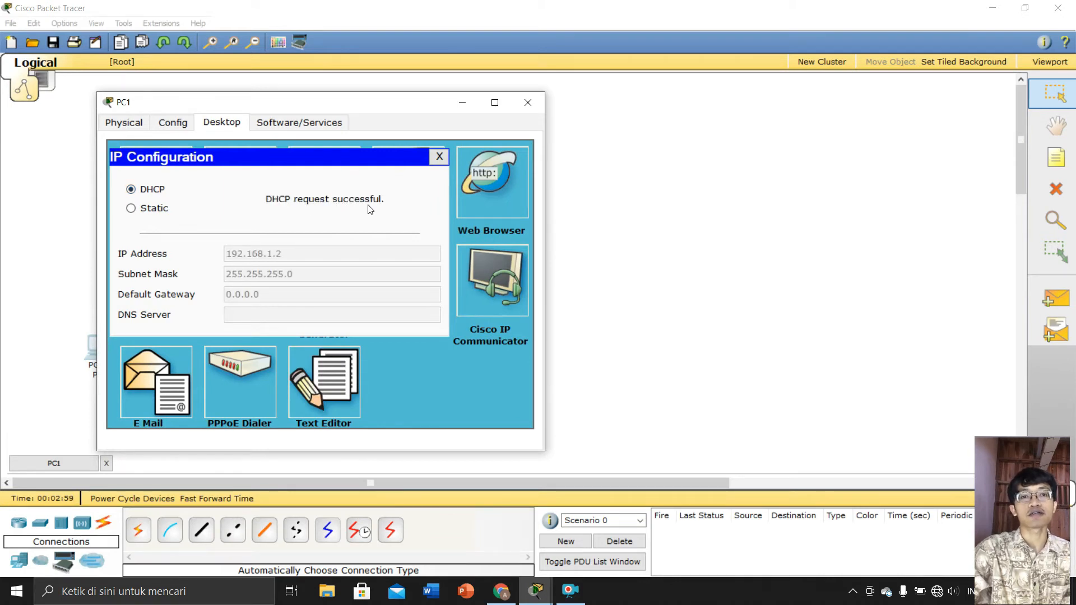
click(439, 156)
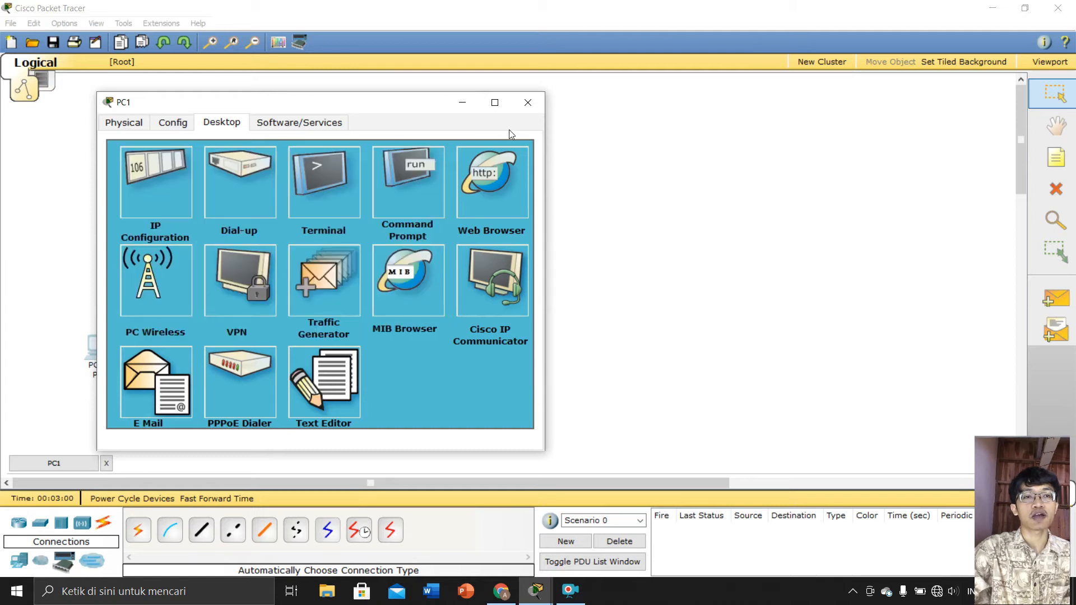
click(527, 102)
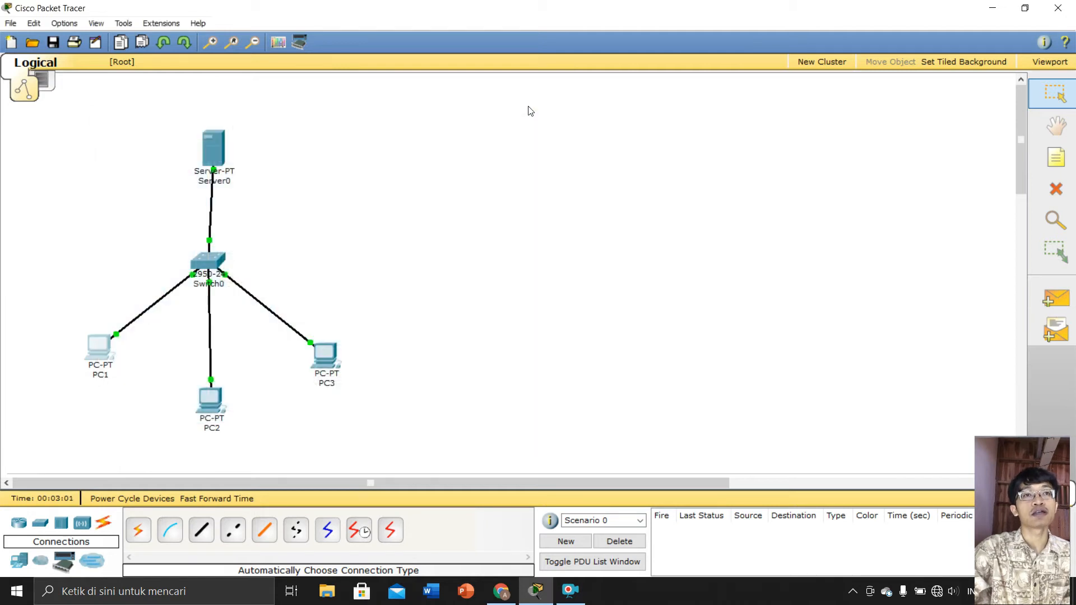
Step: Switch PC2's IP configuration to DHCP and close its configuration
click(215, 398)
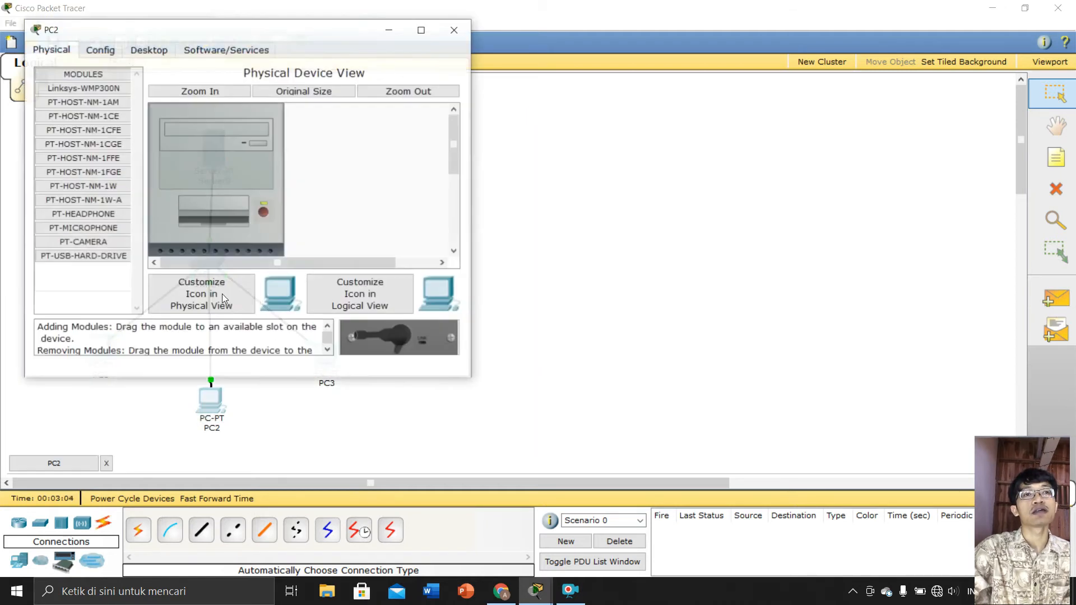
click(153, 55)
click(89, 119)
click(89, 119)
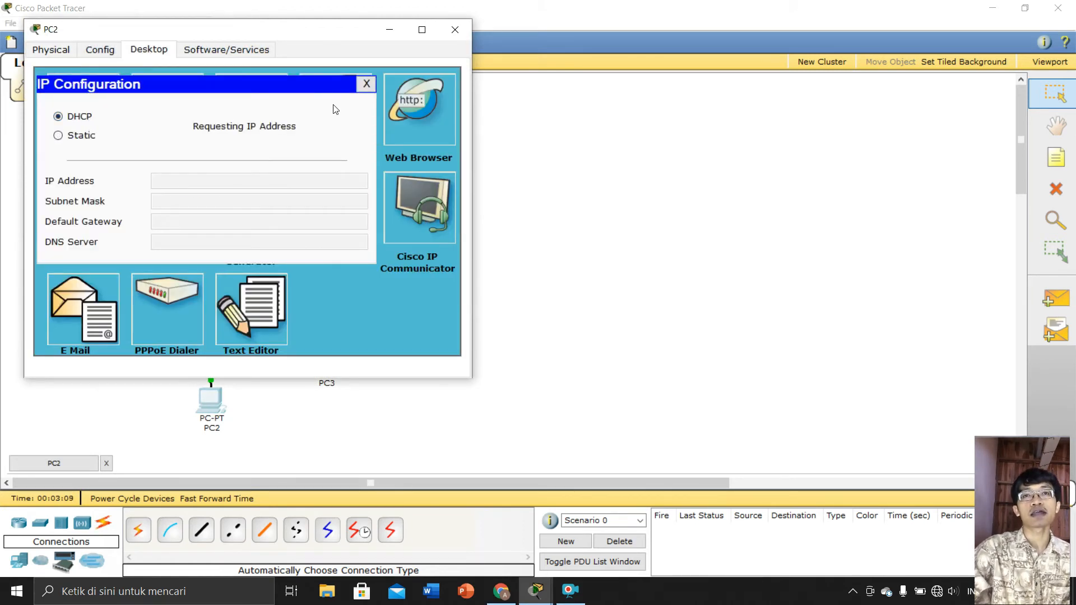
click(368, 83)
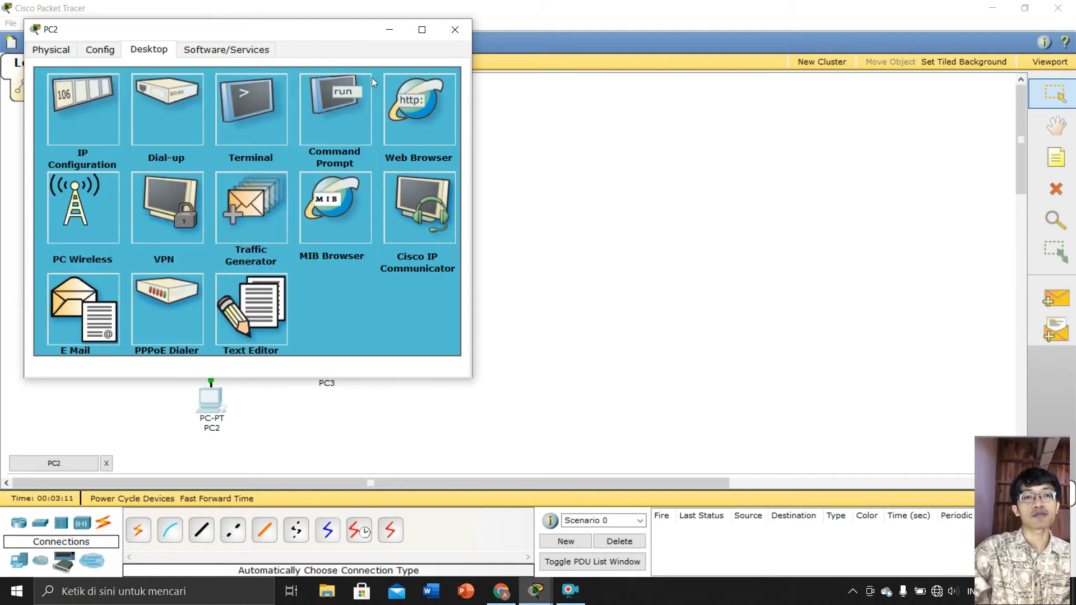
click(455, 30)
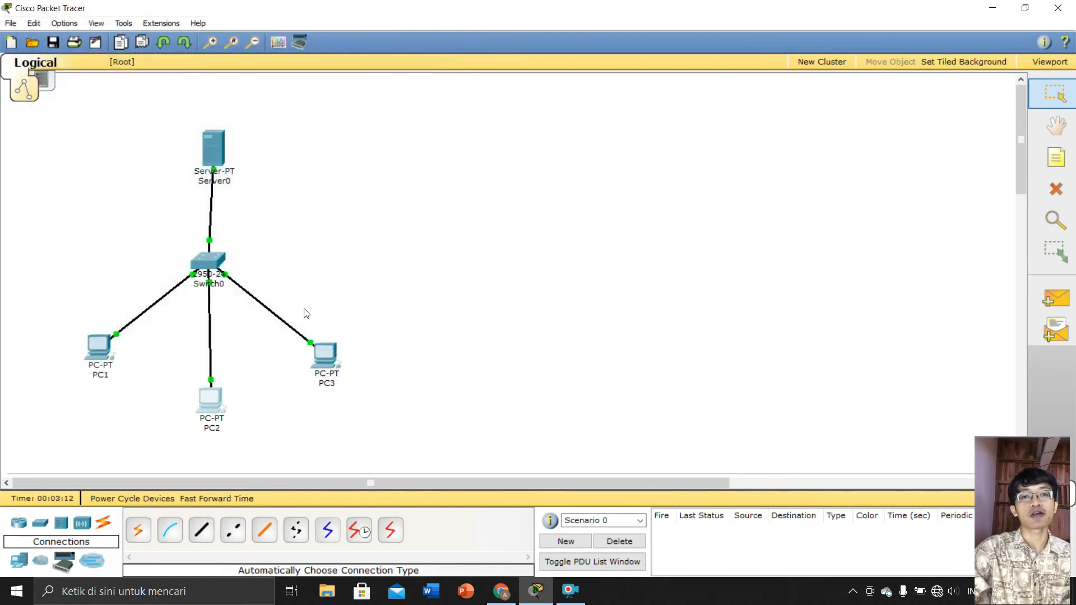
Step: Have PC3 request its IP address by DHCP, and close its configuration
click(333, 359)
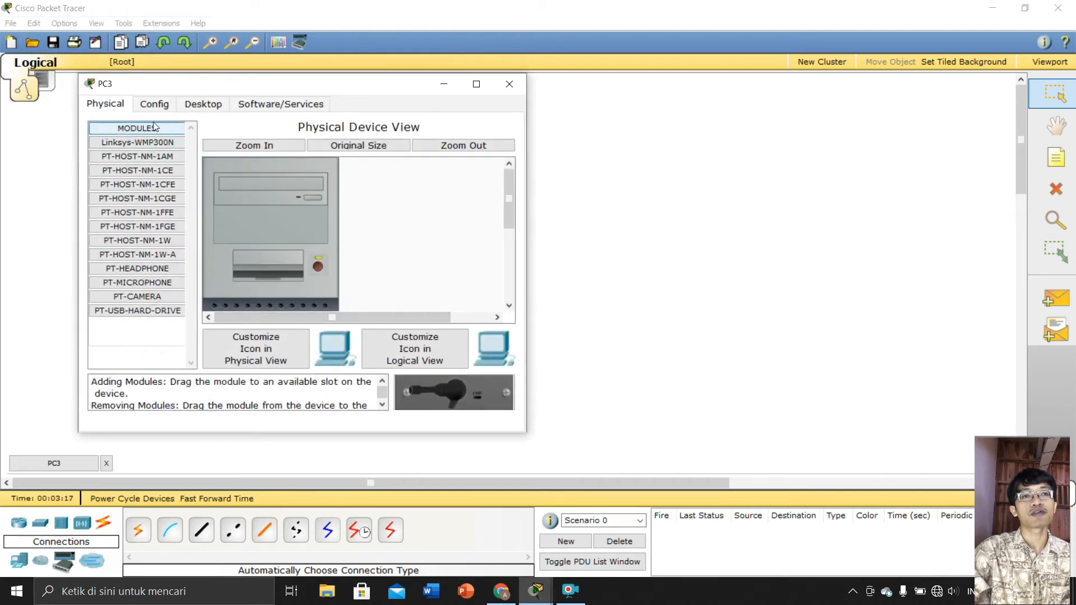
click(203, 108)
click(135, 168)
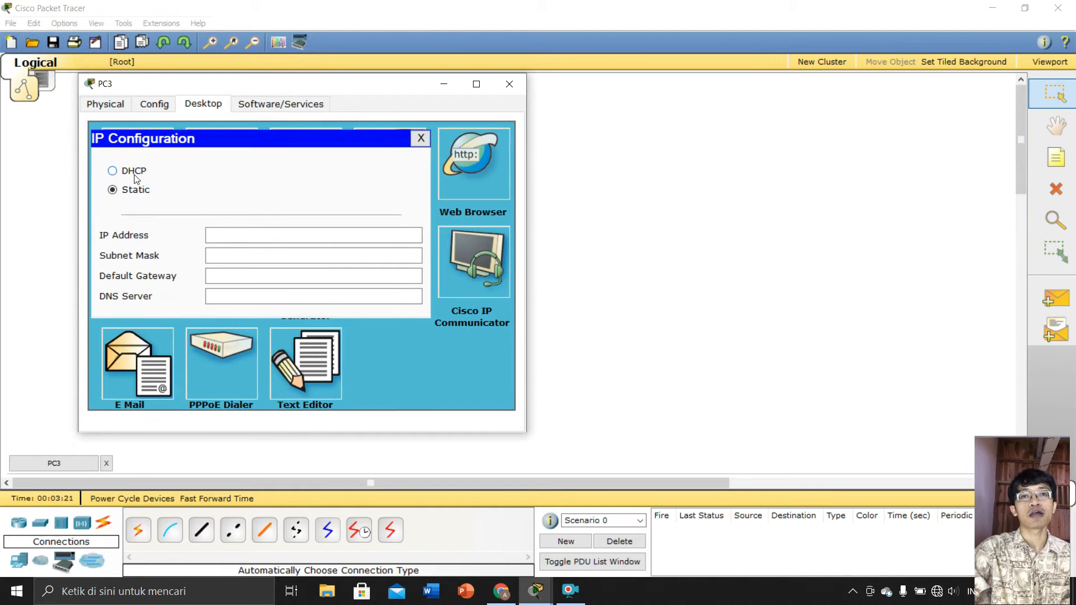
click(136, 177)
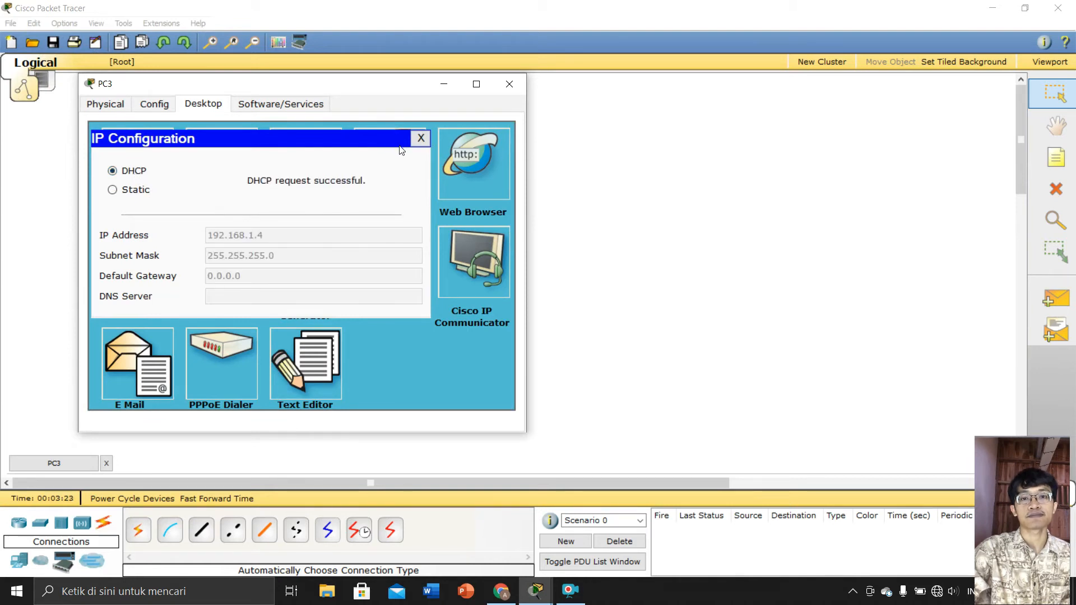
click(420, 138)
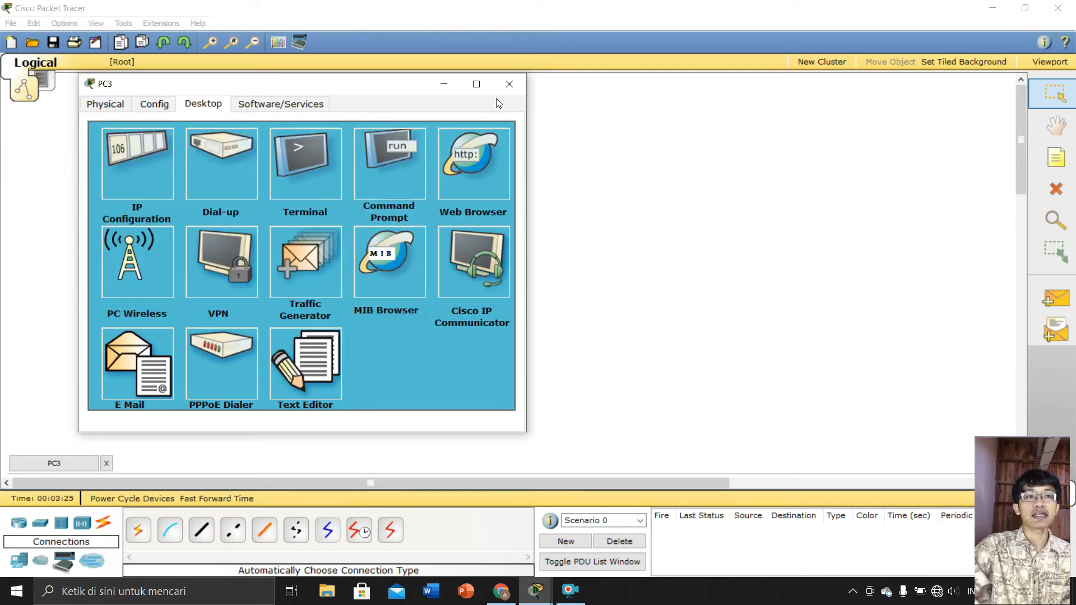
click(508, 84)
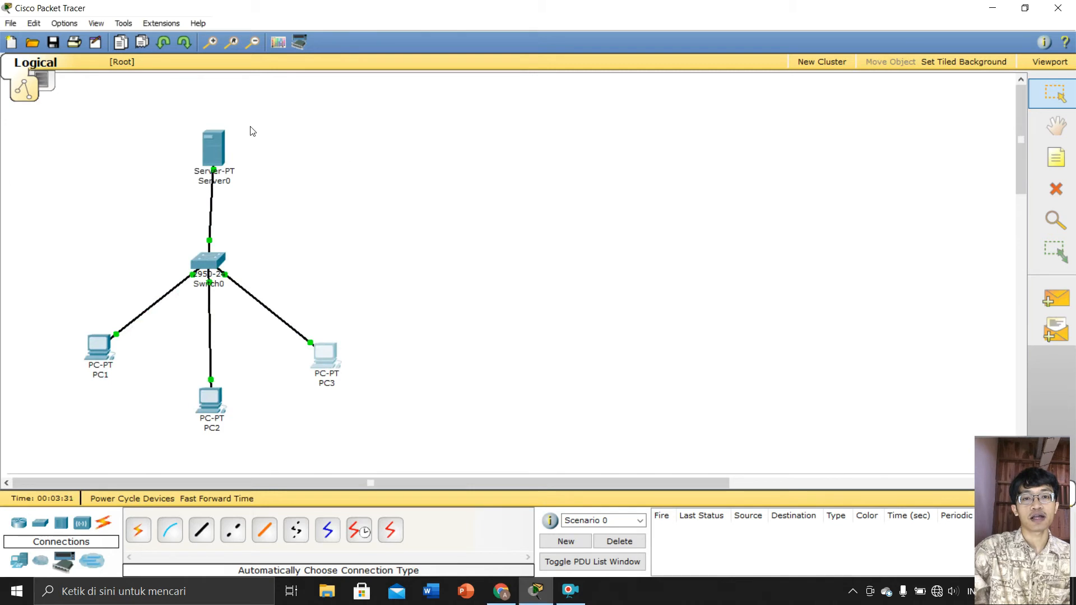
Step: Send a simple PDU from Server0 to PC2, and shift PC2 slightly down and left in the topology
mouse_move(212, 131)
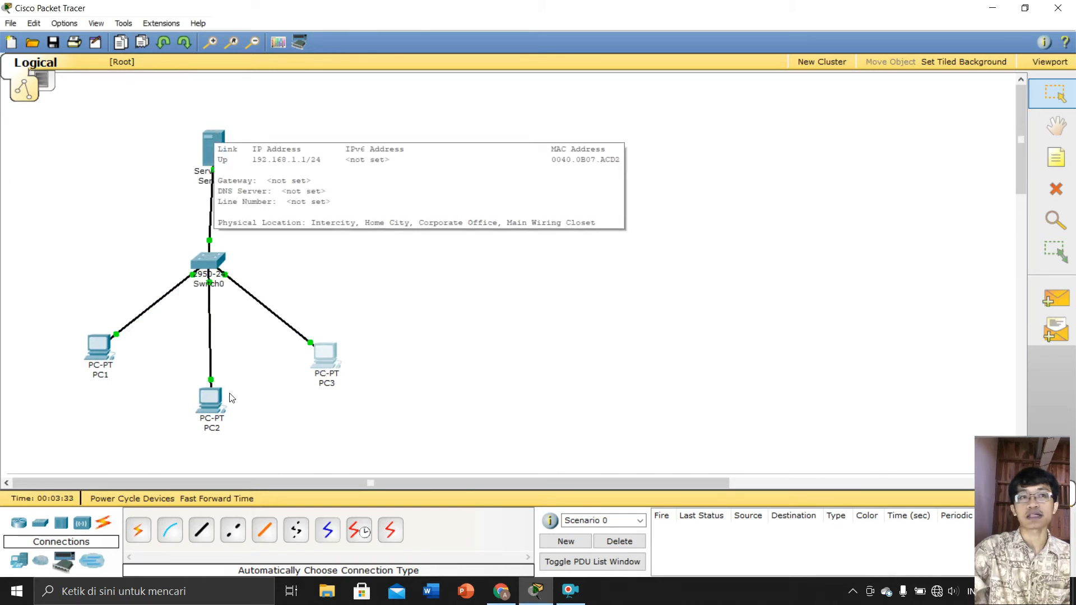
click(1055, 299)
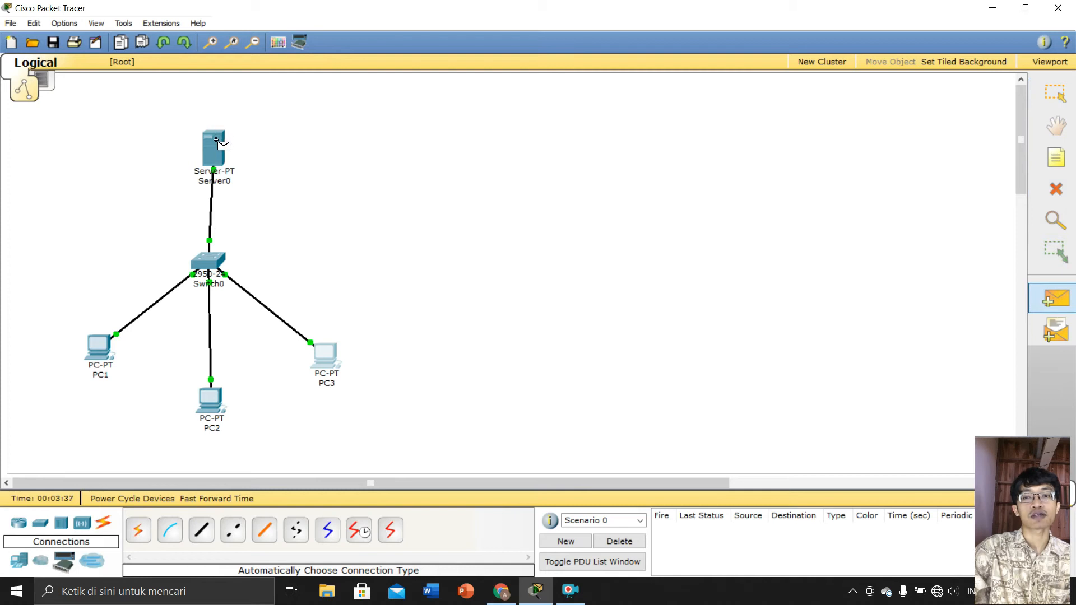
click(216, 142)
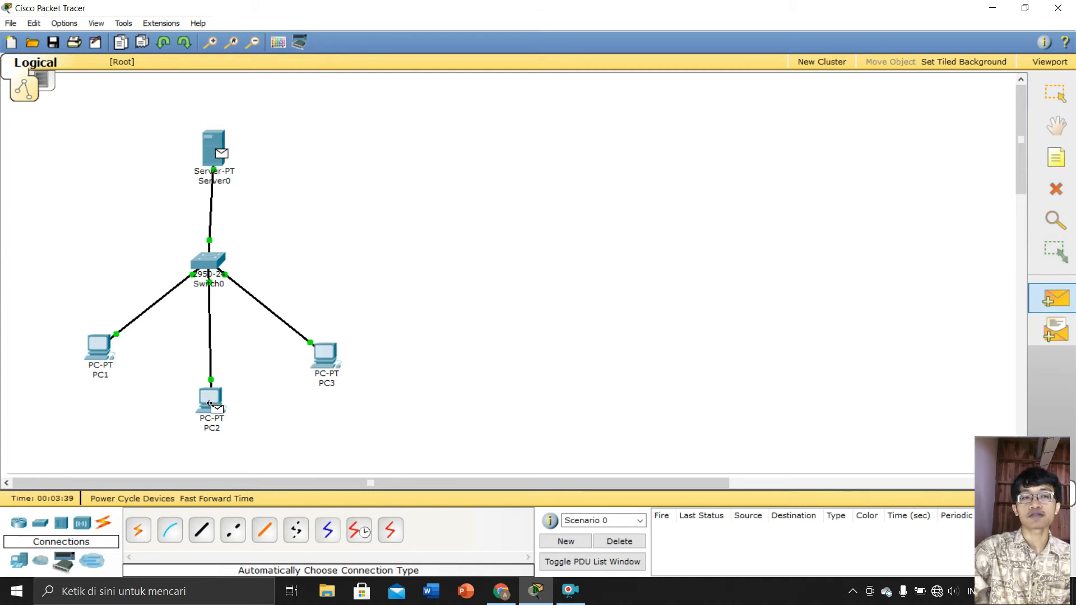
click(210, 403)
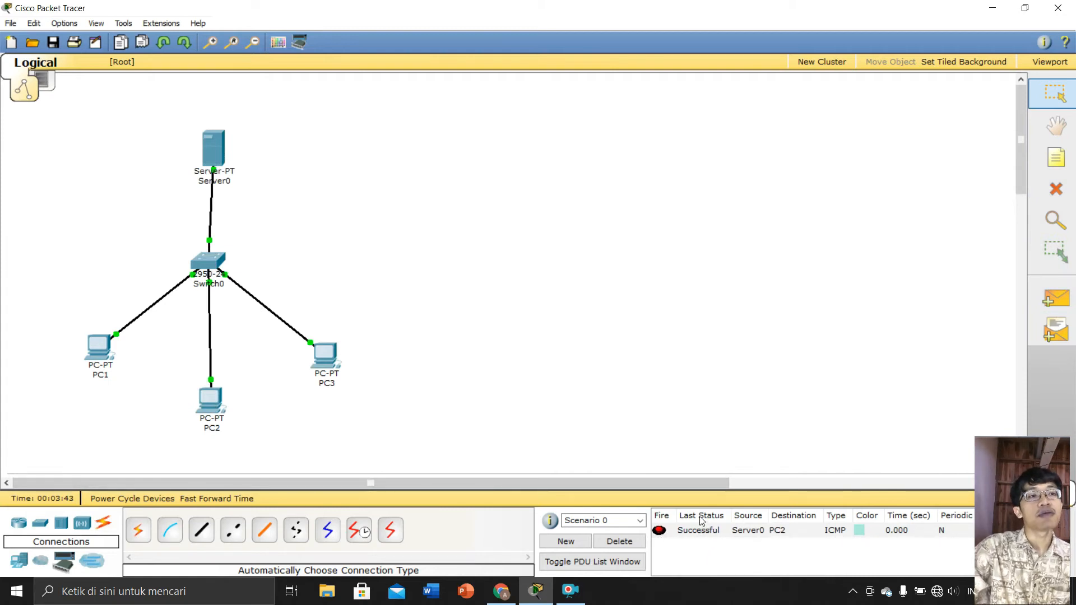
drag(217, 401, 209, 407)
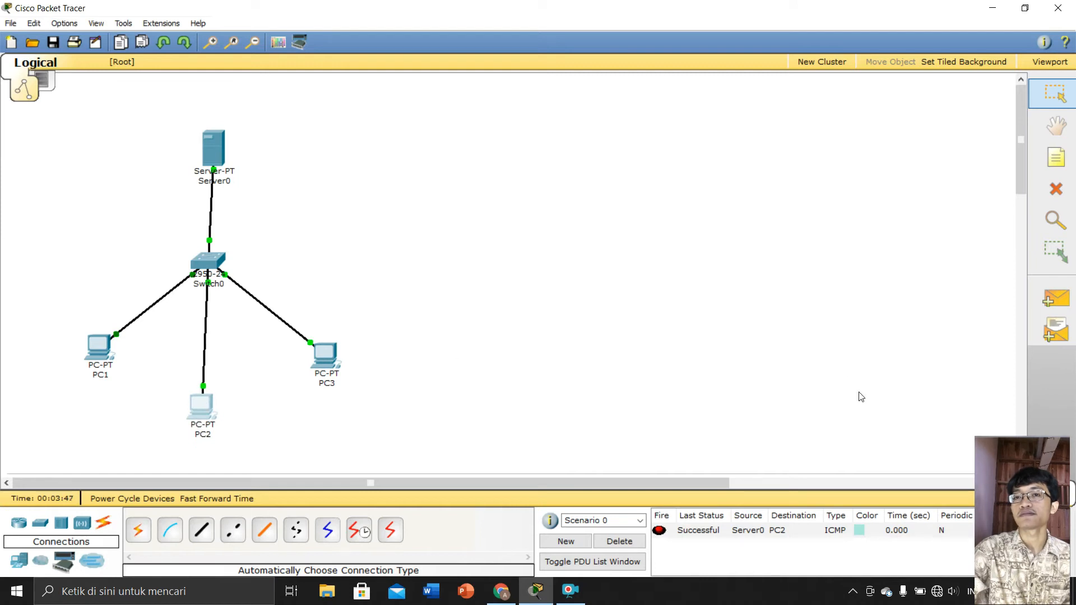
Step: Switch to simulation mode and run the automatic capture of the message from Server0 to PC2, stopping it after the switch's STP events
click(1039, 482)
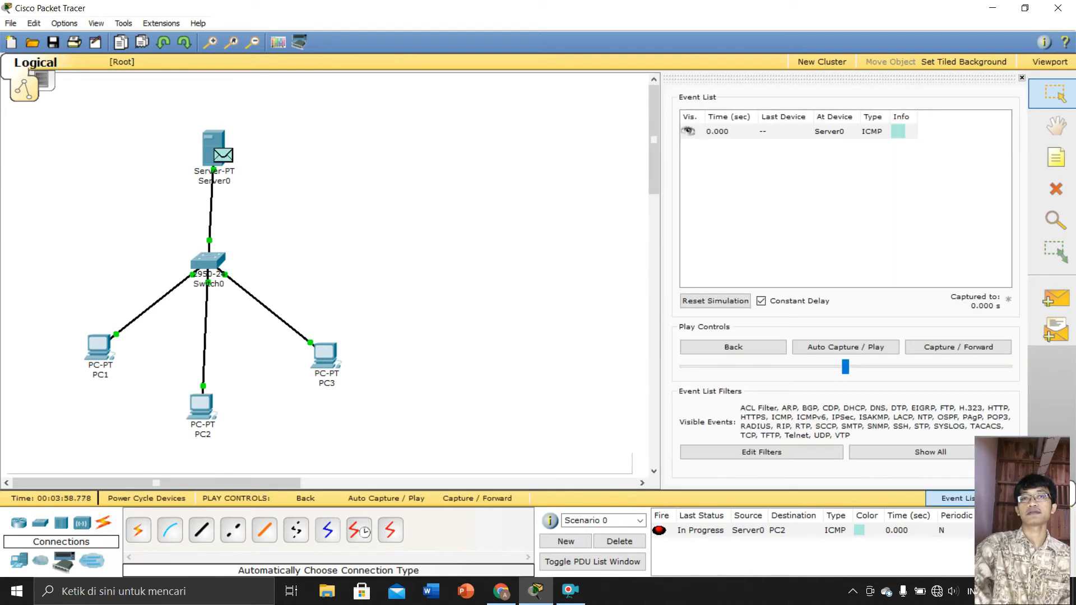
click(875, 347)
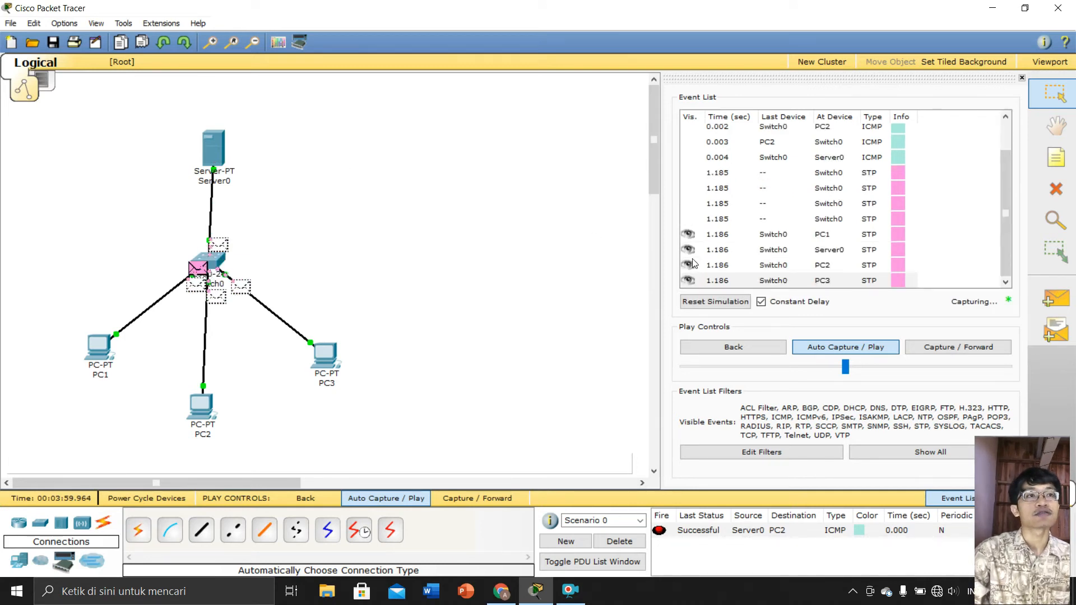
click(879, 346)
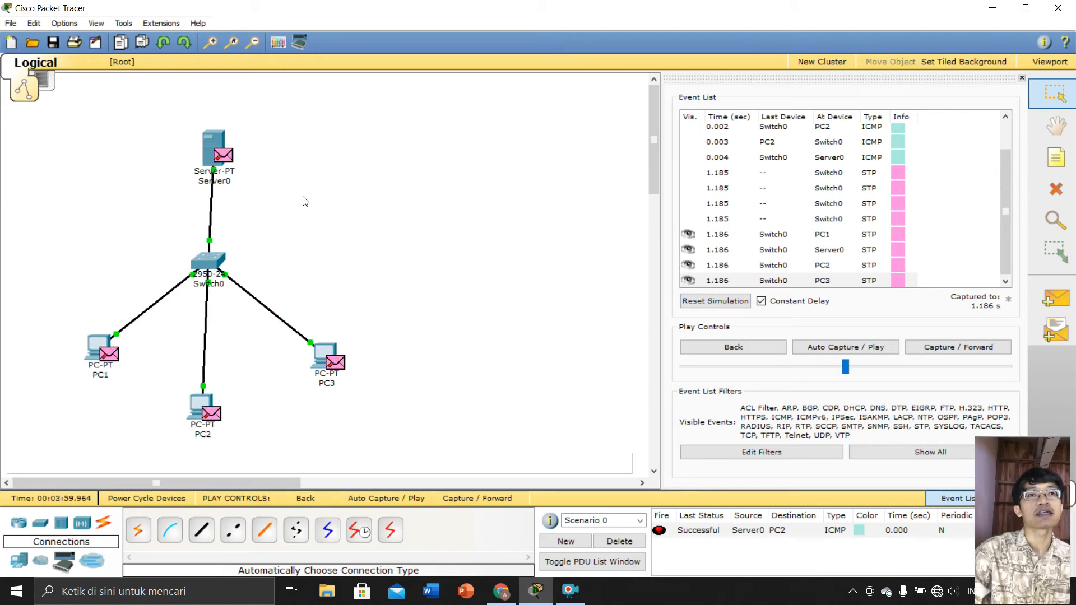
Step: In Server0's HTTP service, add a new line with a copied <br> tag below "Quick Links:" in index.html
click(212, 136)
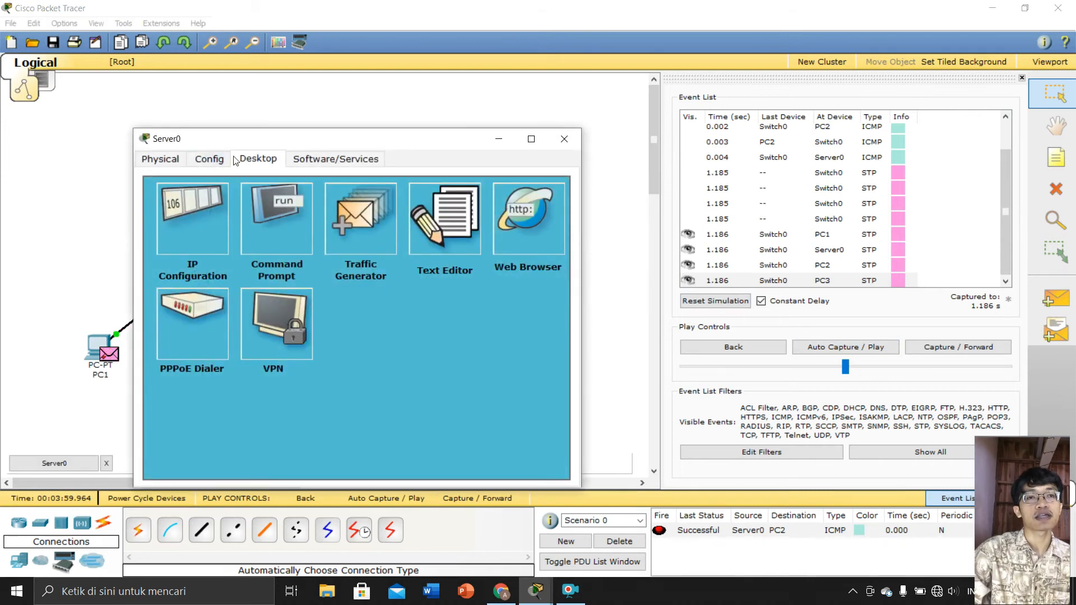
click(199, 164)
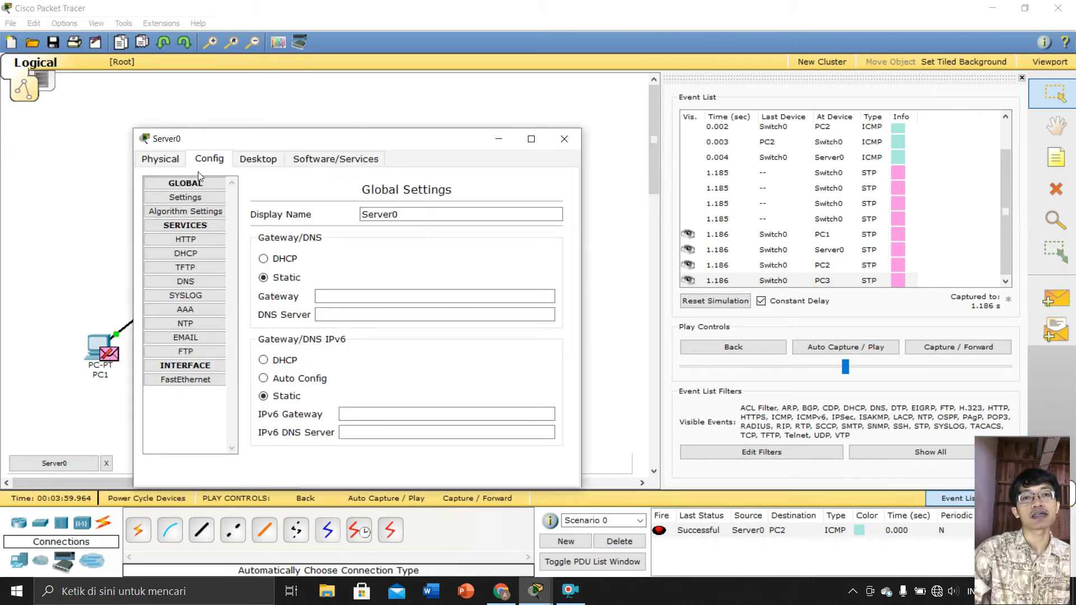
click(216, 241)
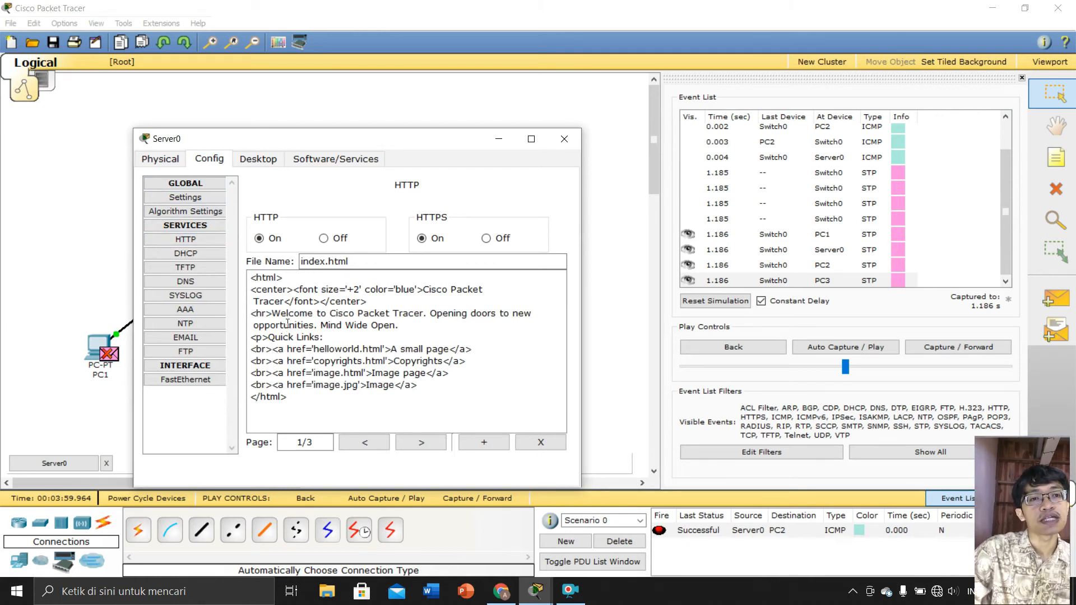
drag(272, 347, 247, 354)
key(ctrl+c)
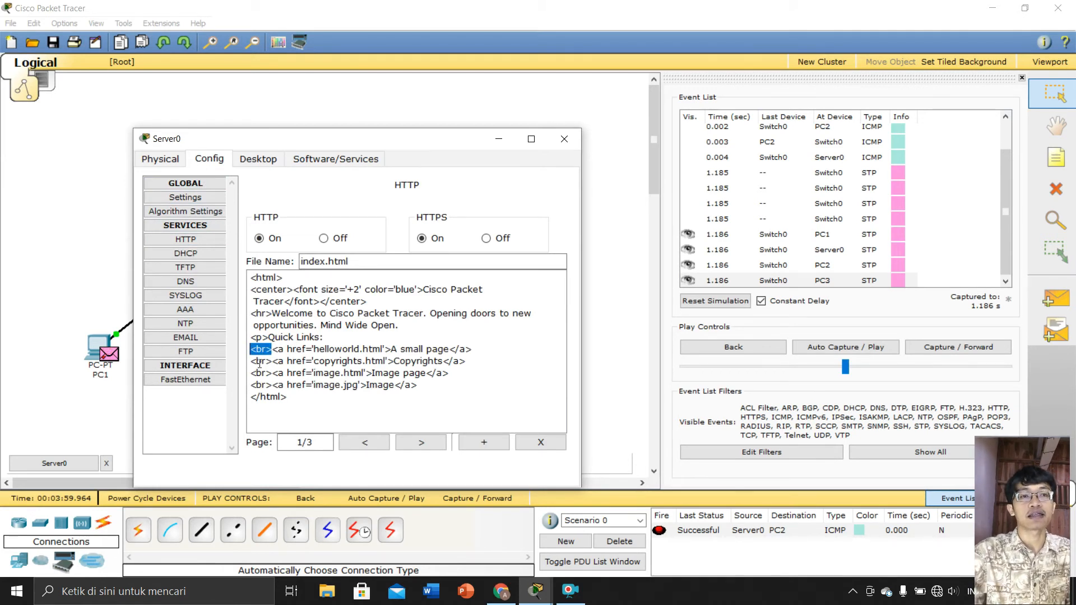
click(336, 338)
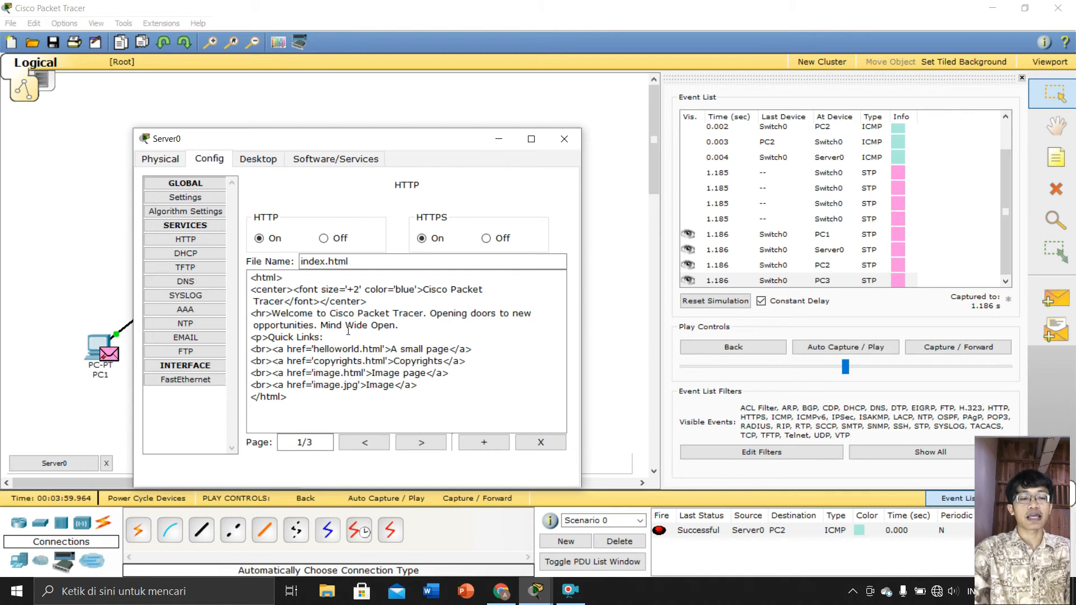
key(Return)
key(ctrl+v)
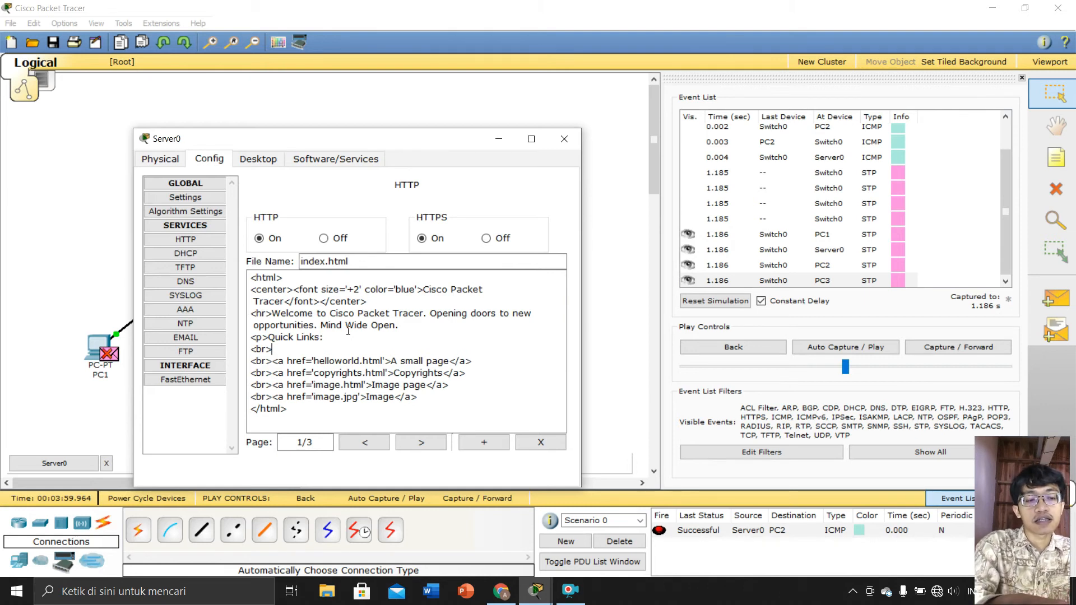
Step: Complete the new index.html line as "<br>Jaringan Komputer<br>" and close Server0's configuration
text(o)
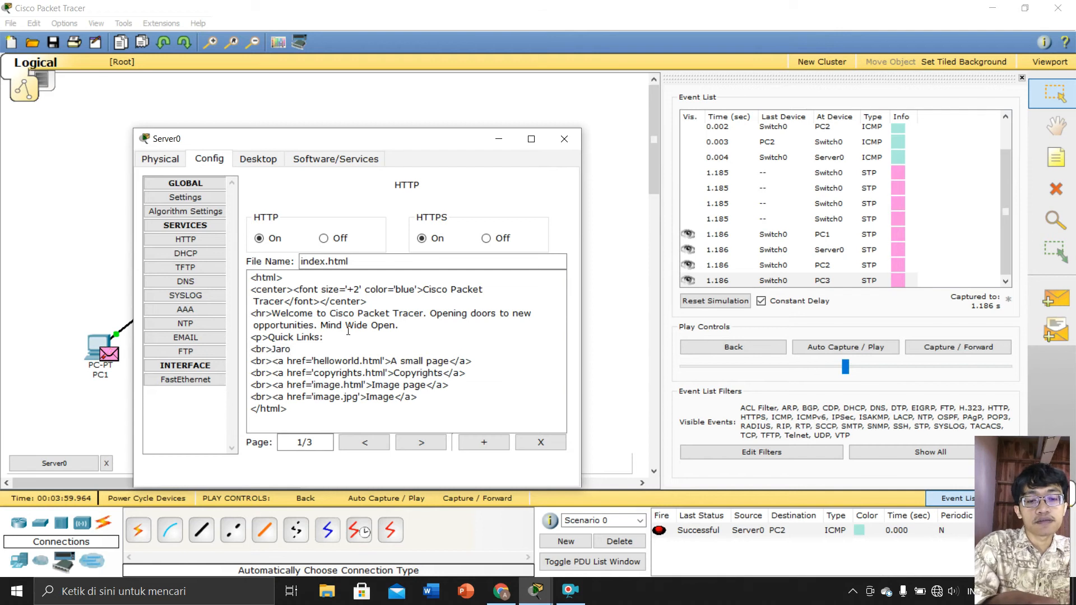
key(BackSpace)
text(ingan )
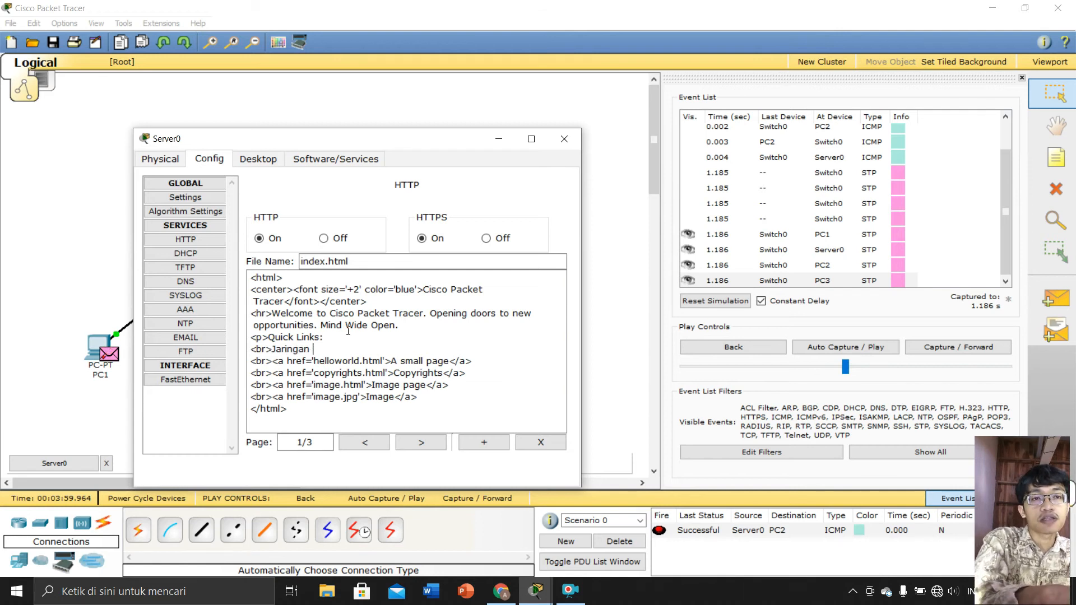
text(Komput)
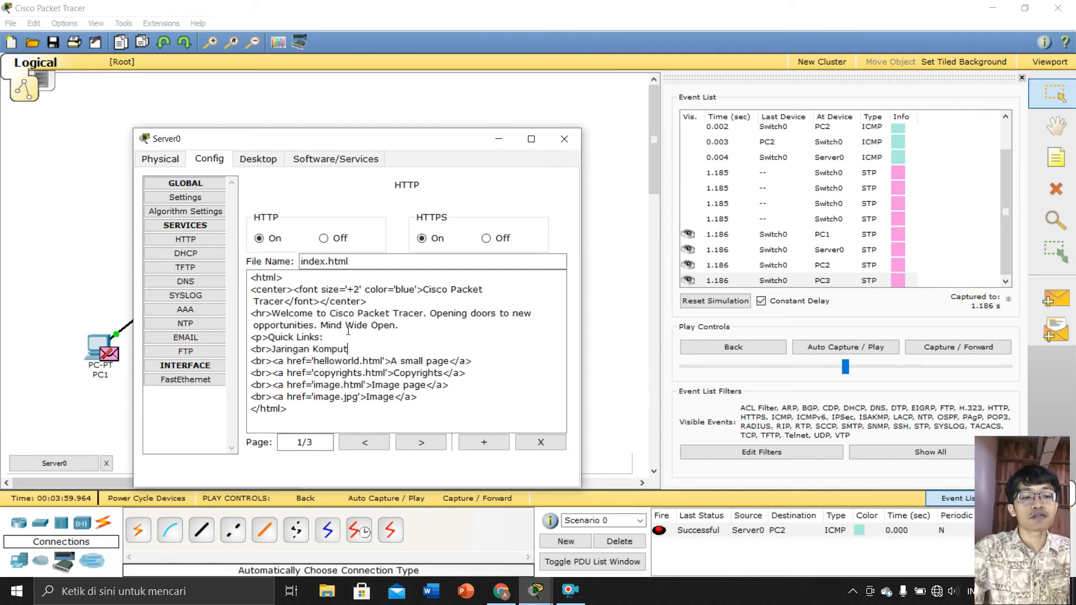
text(er<br>)
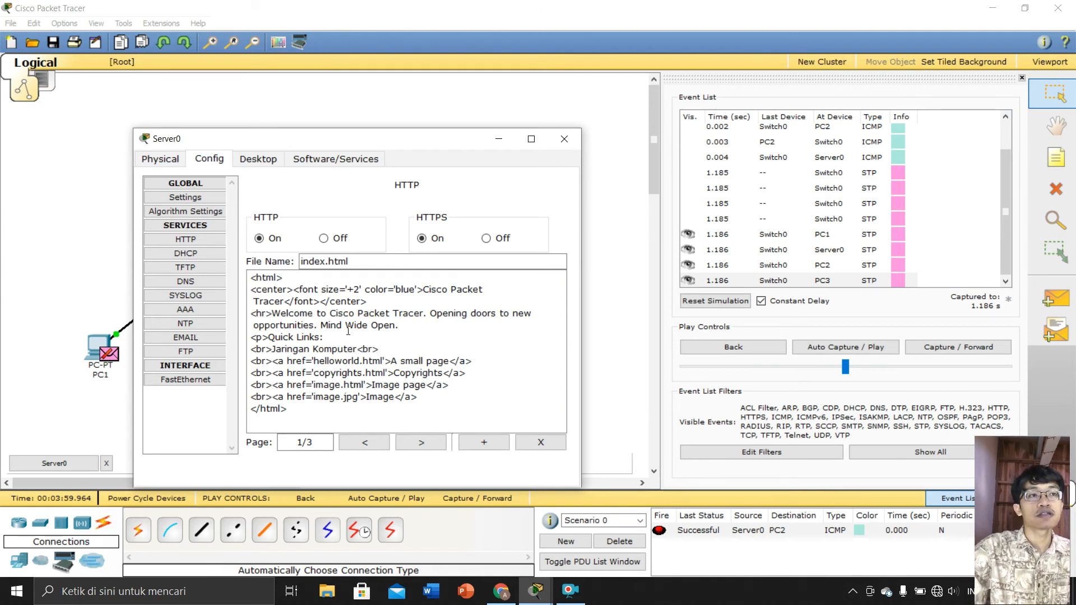
click(564, 139)
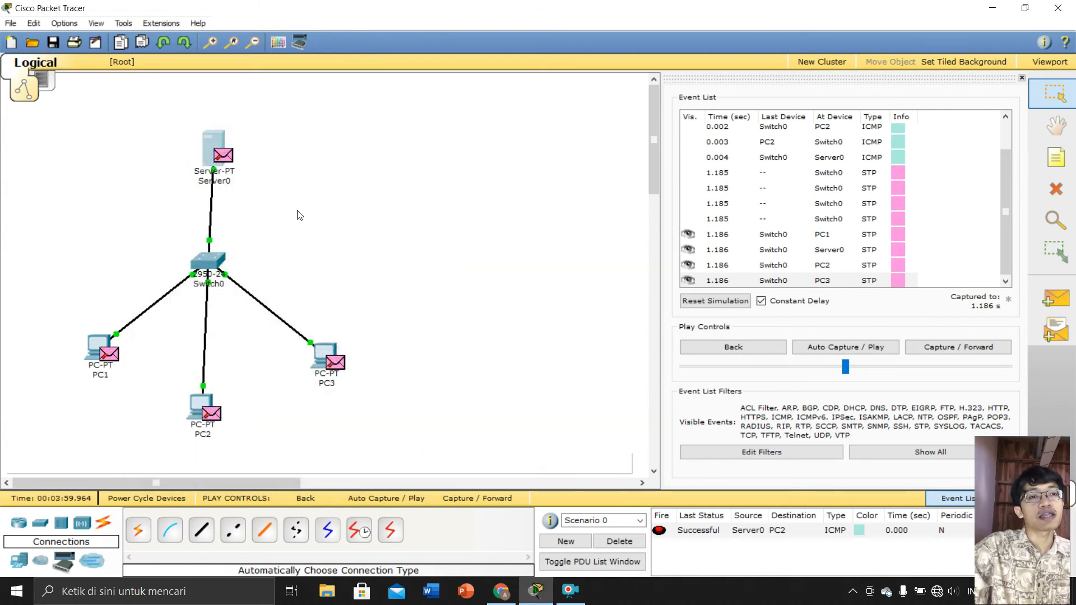
click(101, 344)
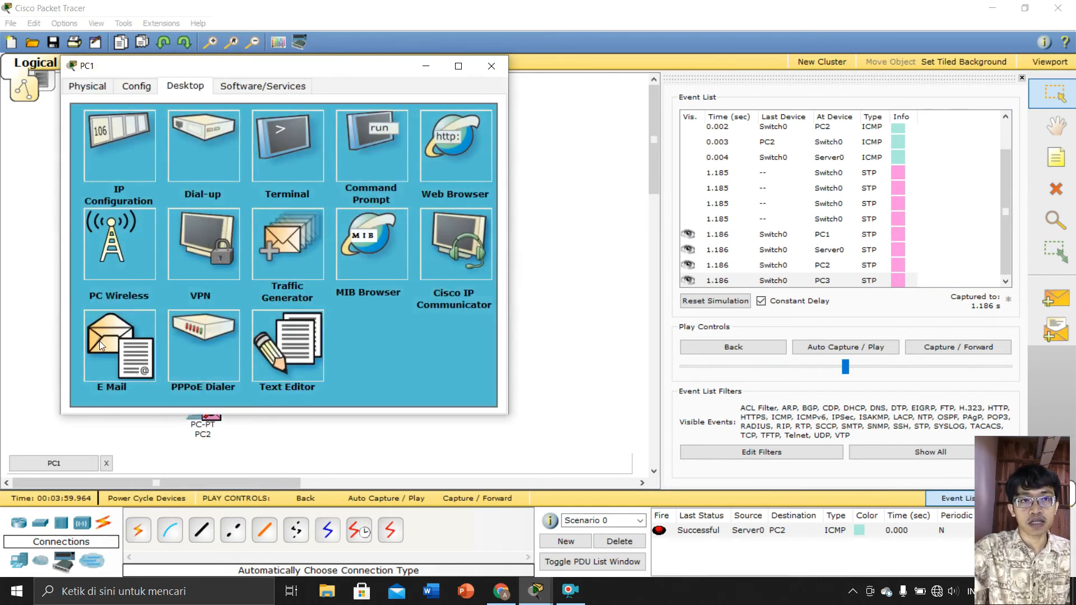
click(455, 146)
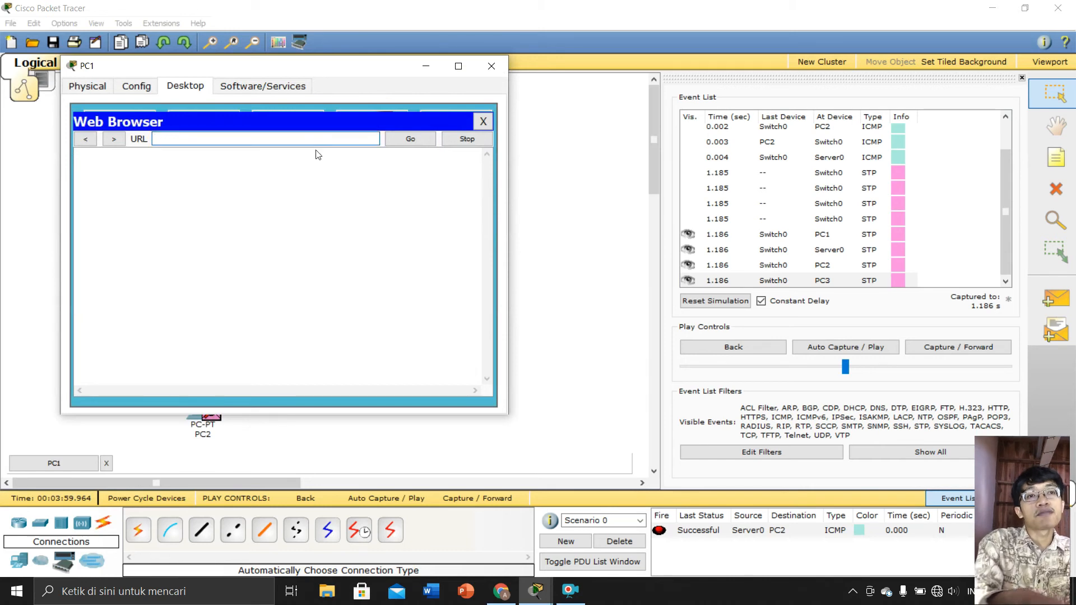
text(ht)
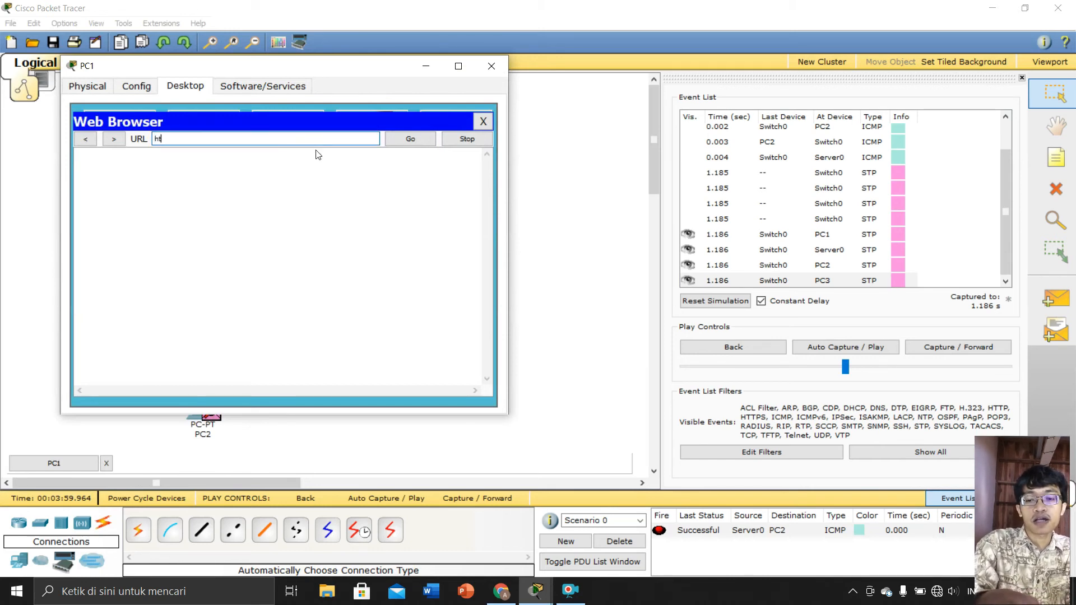
text(tp://192)
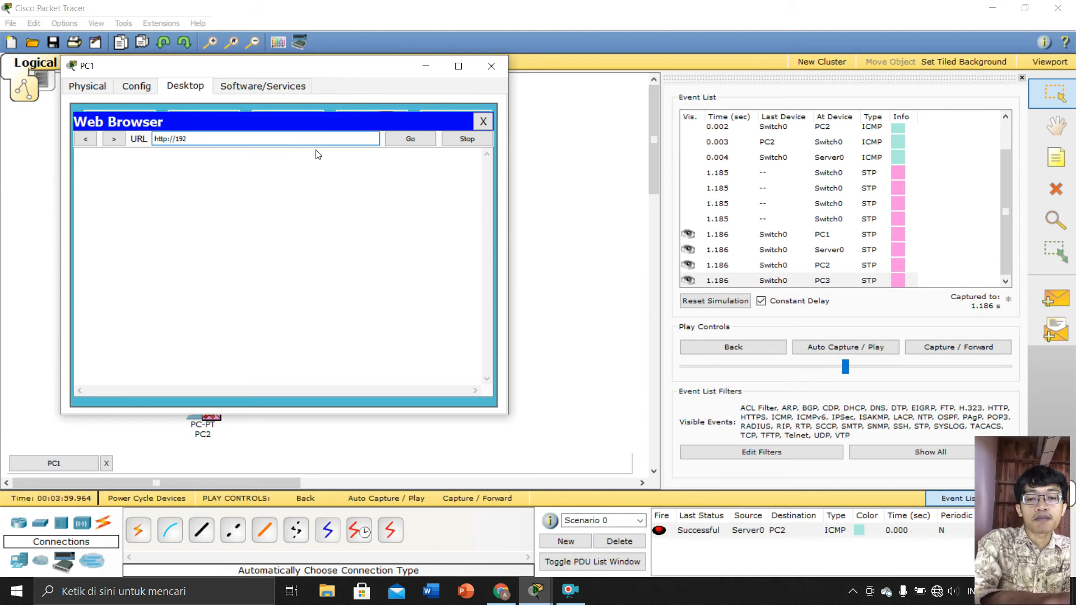
text(.168.1.1/inde)
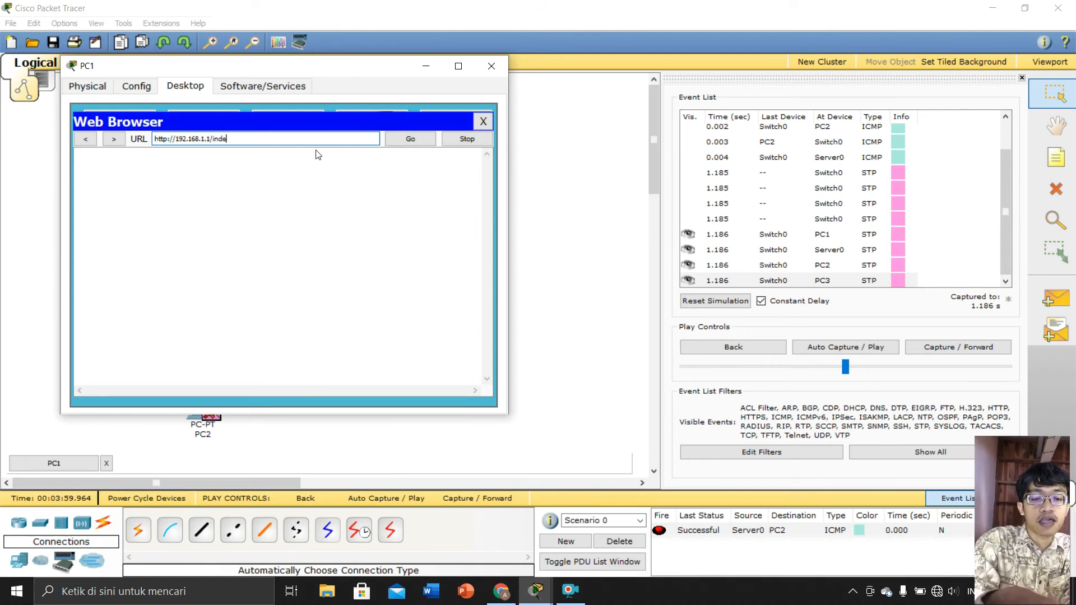
text(ml)
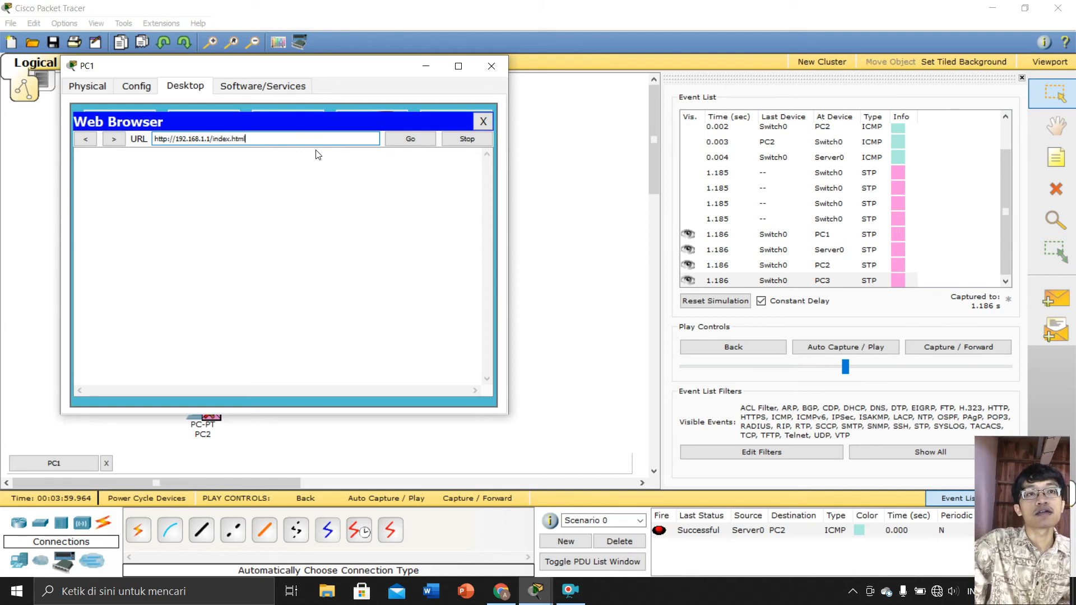
click(410, 144)
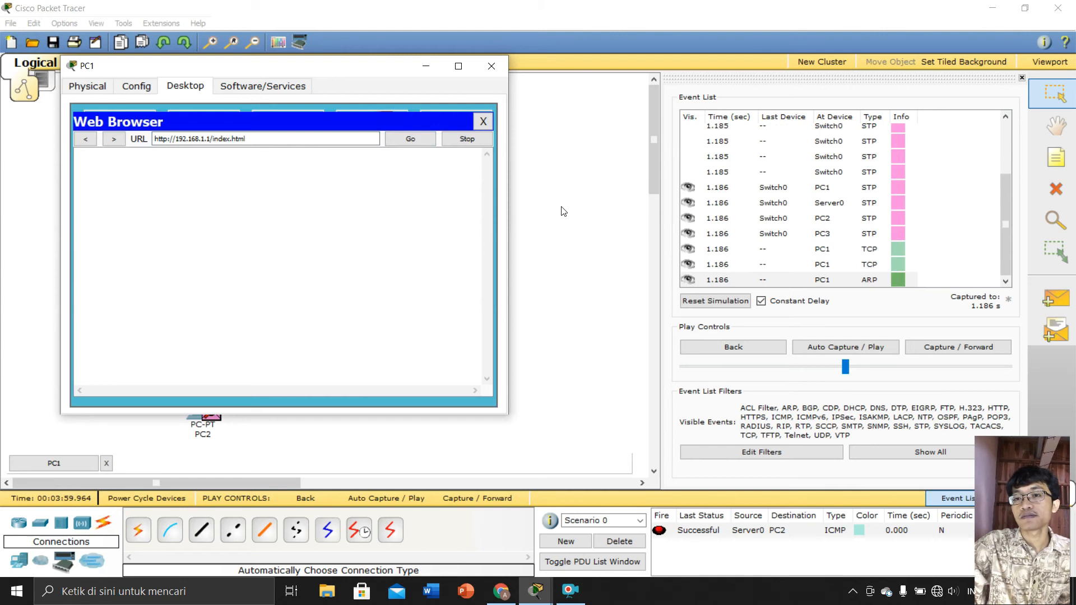
Step: Switch to realtime mode and back to simulation mode, and check the "Jaringan Komputer" line on the page in PC1's web browser
click(1033, 487)
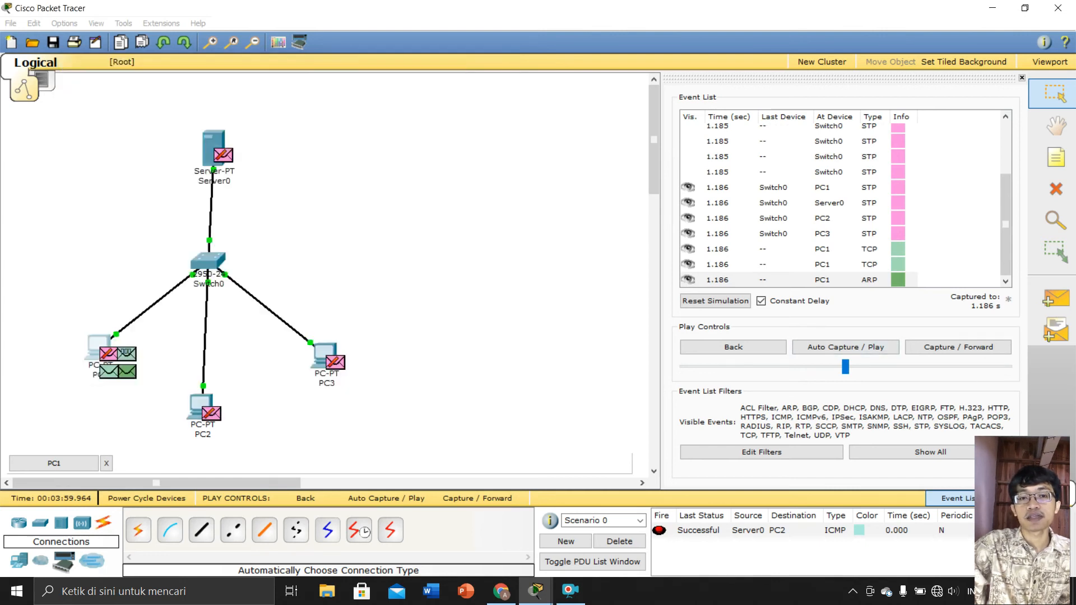
click(1034, 482)
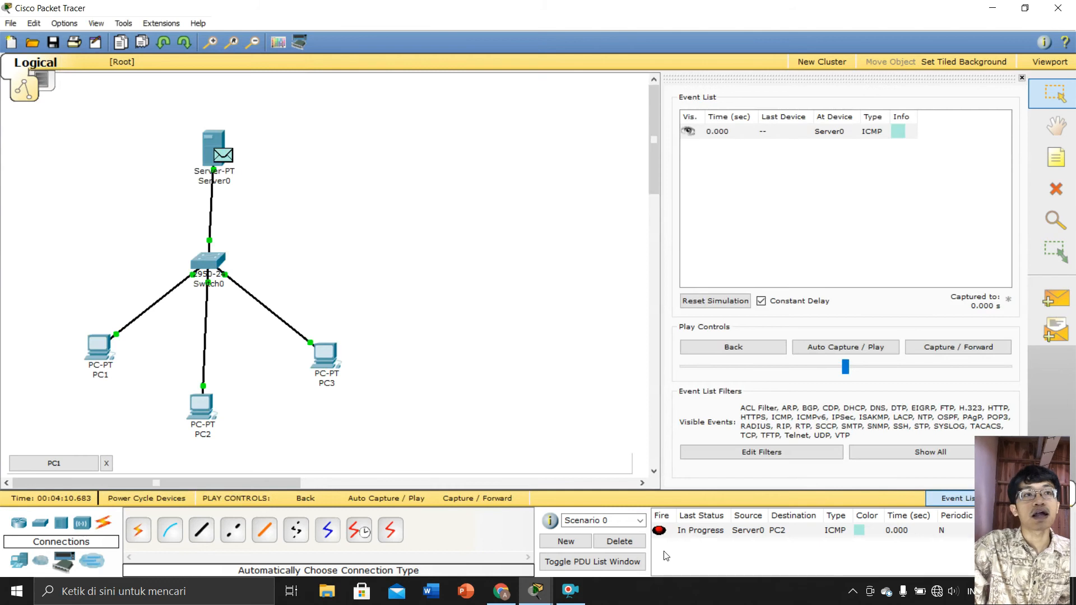
mouse_move(541, 593)
click(574, 554)
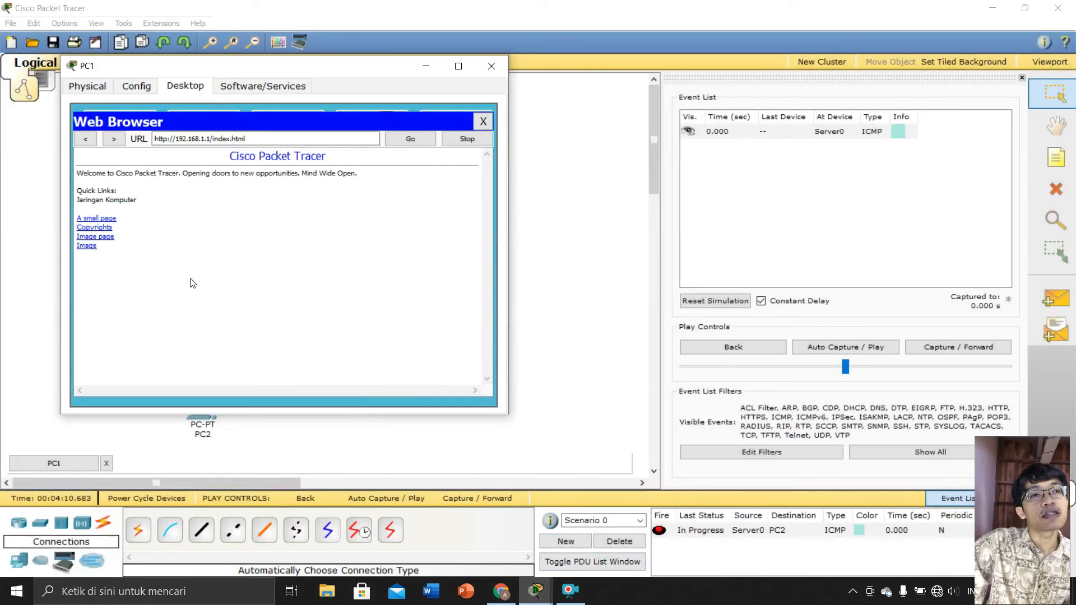
drag(134, 194, 78, 203)
click(137, 201)
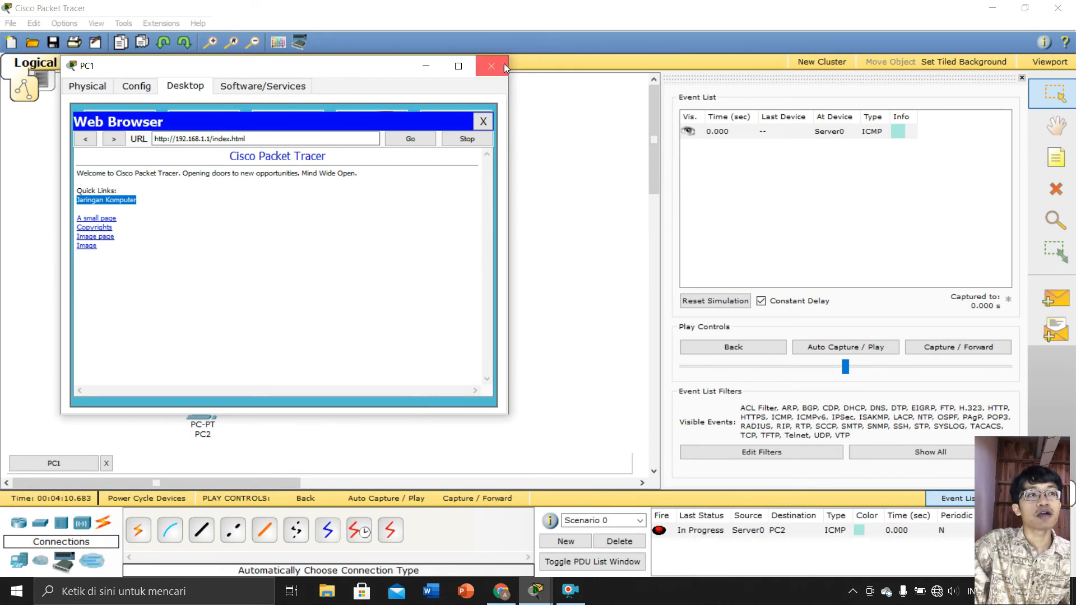
Step: Switch to File Explorer, open the text file aas from the Unduhan folder in Notepad, and minimize File Explorer
click(335, 588)
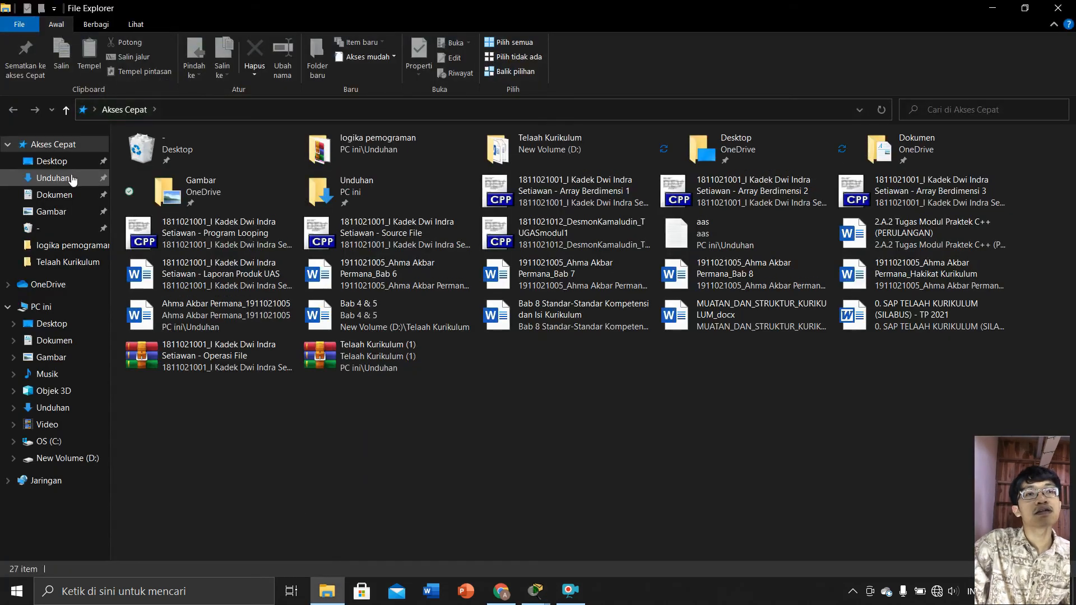
click(73, 178)
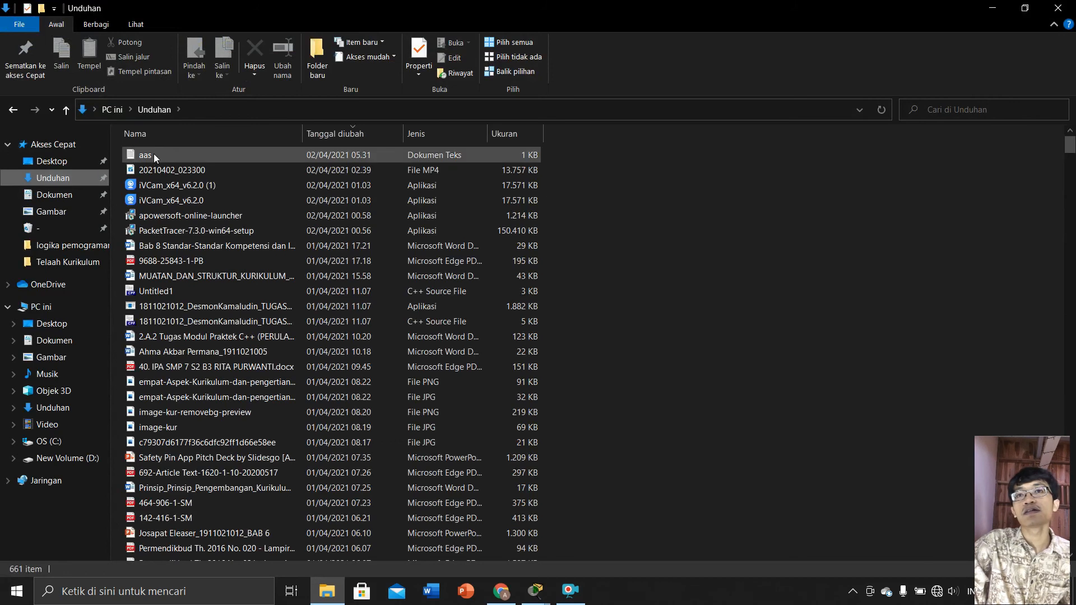
click(155, 156)
double_click(155, 158)
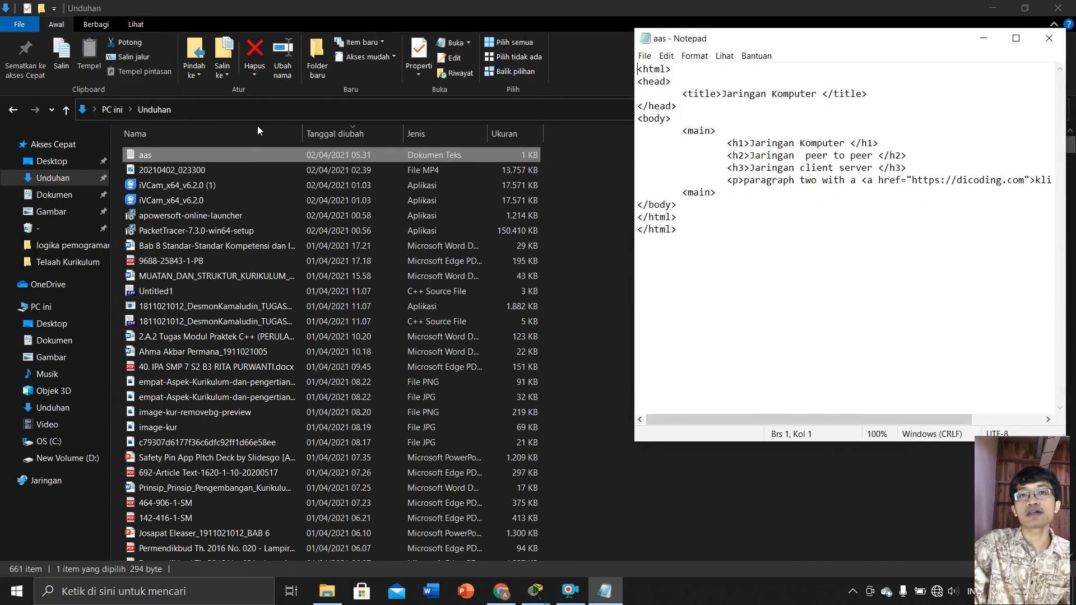
click(992, 8)
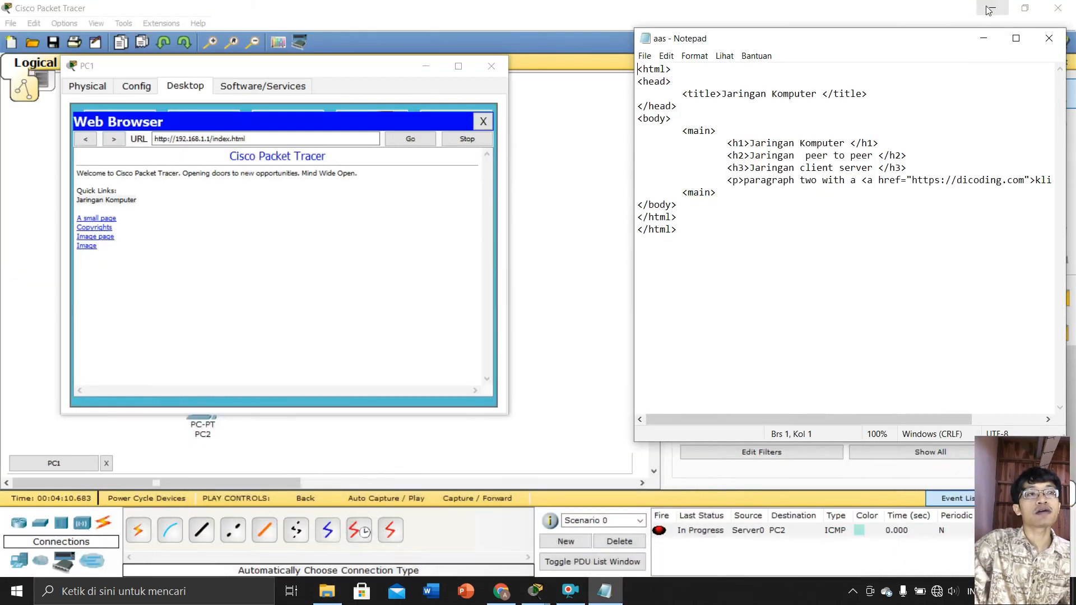
Step: Back in Packet Tracer, add a new page to Server0's HTTP service and display the blank file1.html
click(538, 163)
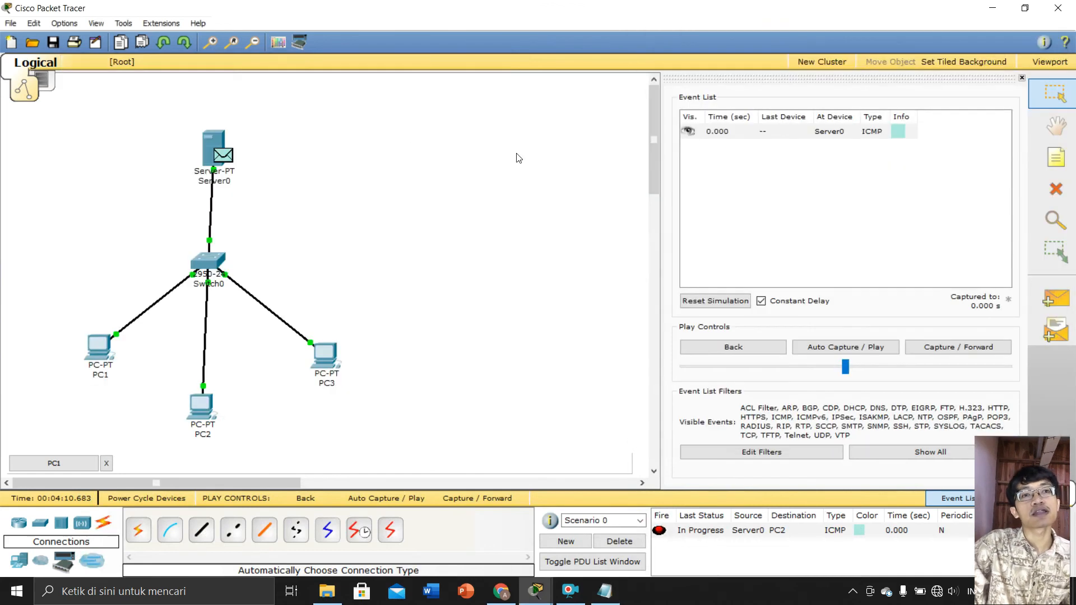
click(214, 137)
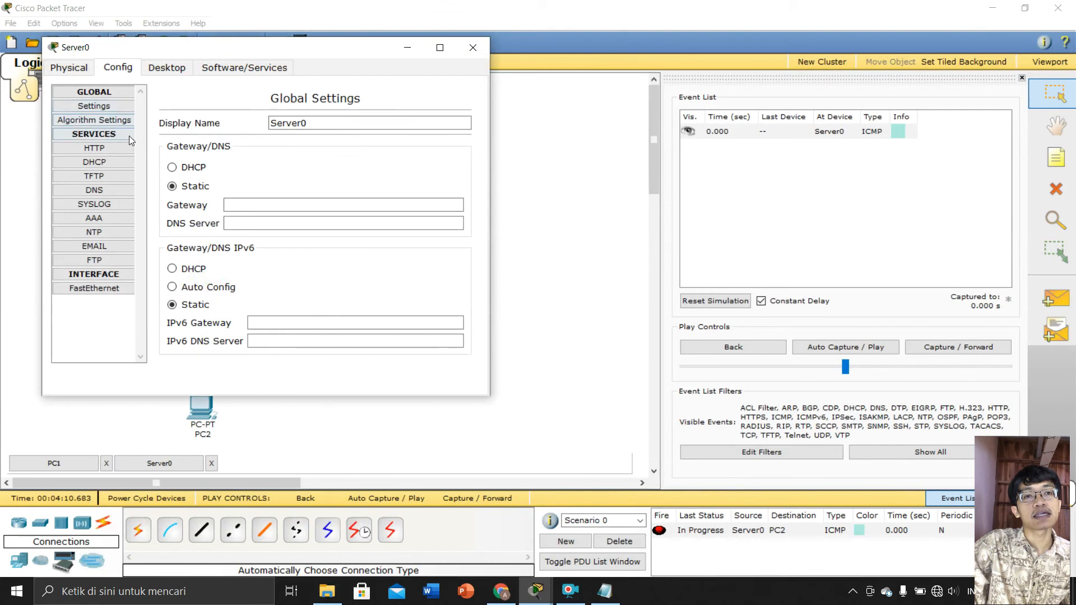
click(113, 145)
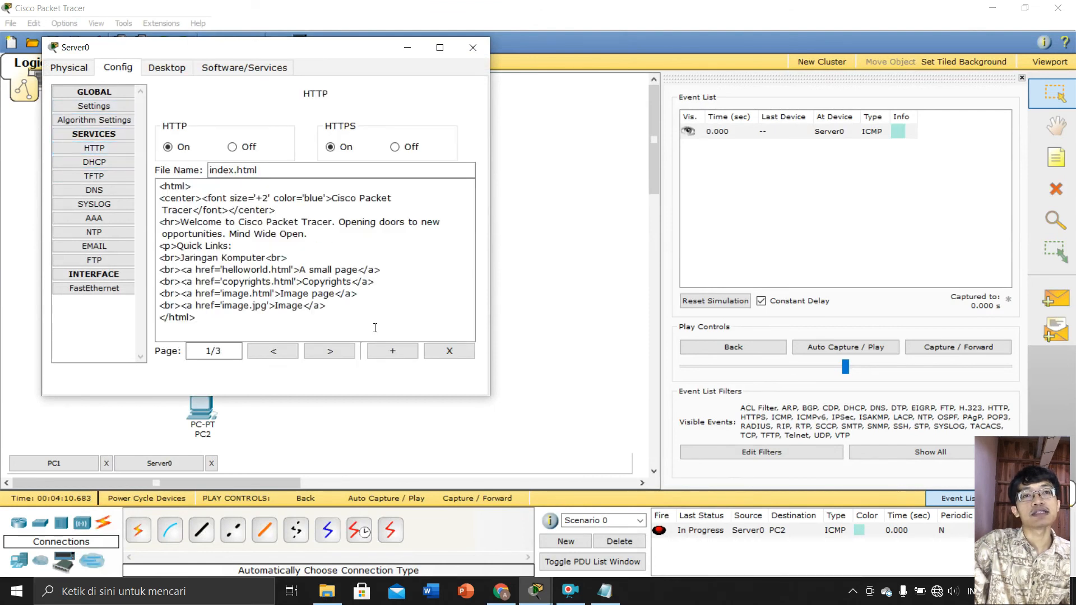
click(392, 356)
click(273, 352)
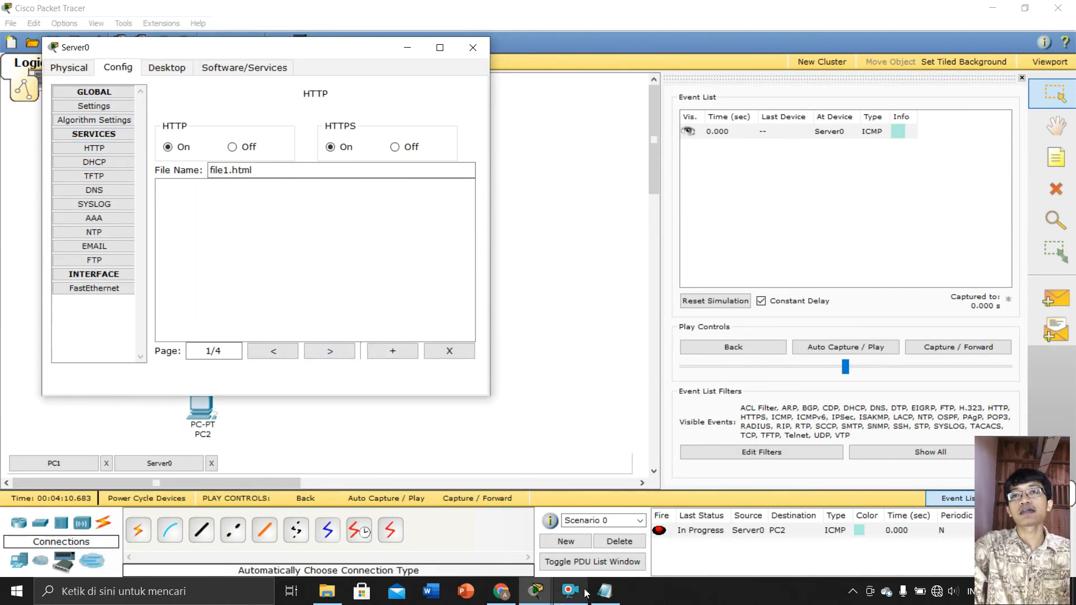
Step: Copy all the HTML code from the aas file in Notepad into Server0's file1.html and close the server's configuration
click(615, 593)
drag(709, 263, 597, 41)
key(ctrl+c)
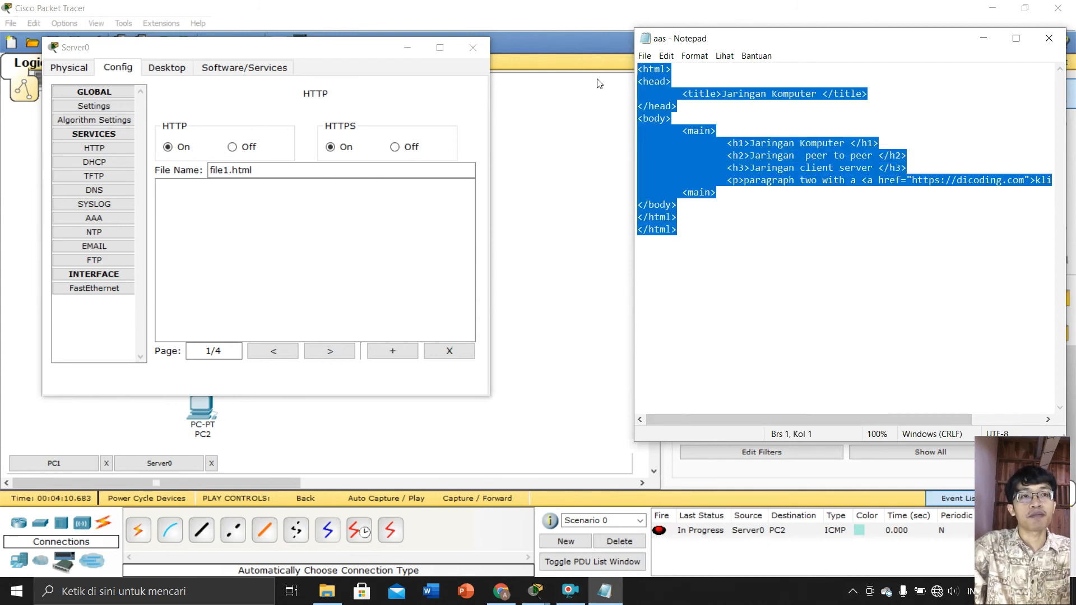
click(225, 204)
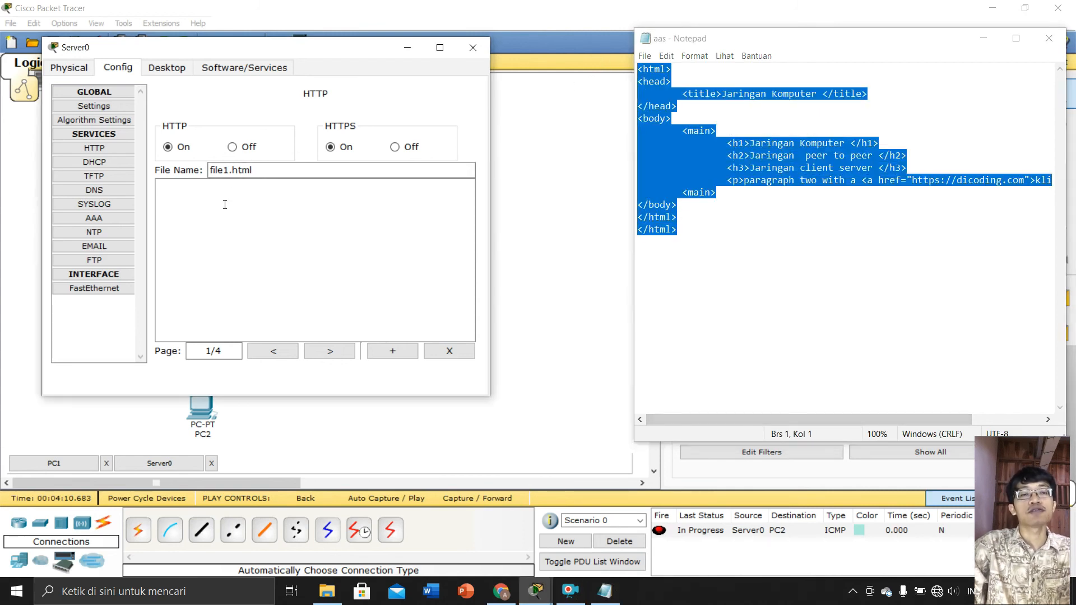
key(ctrl+v)
click(262, 171)
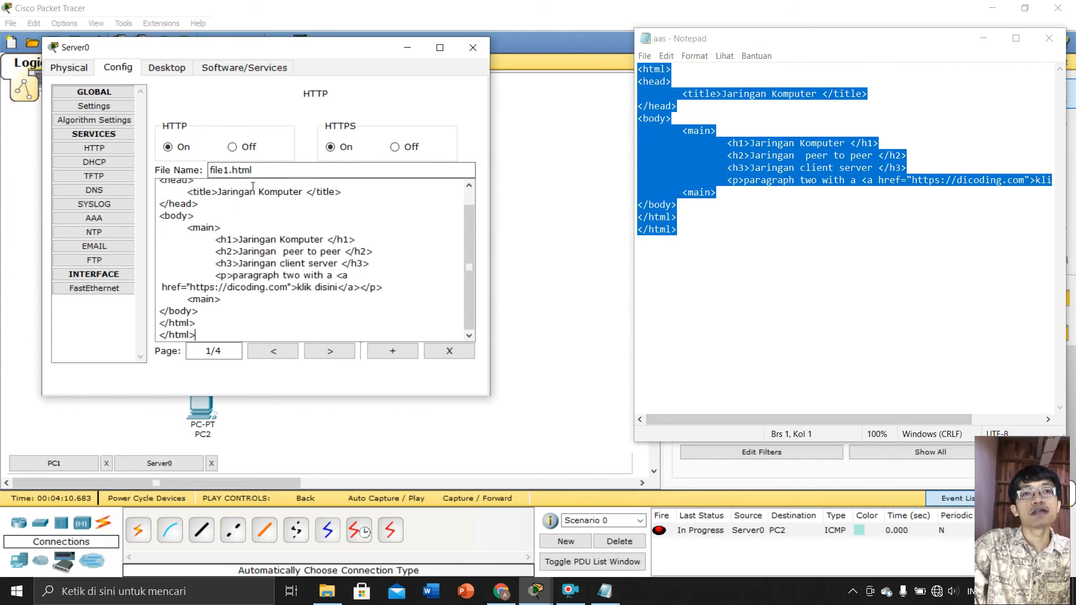
click(472, 48)
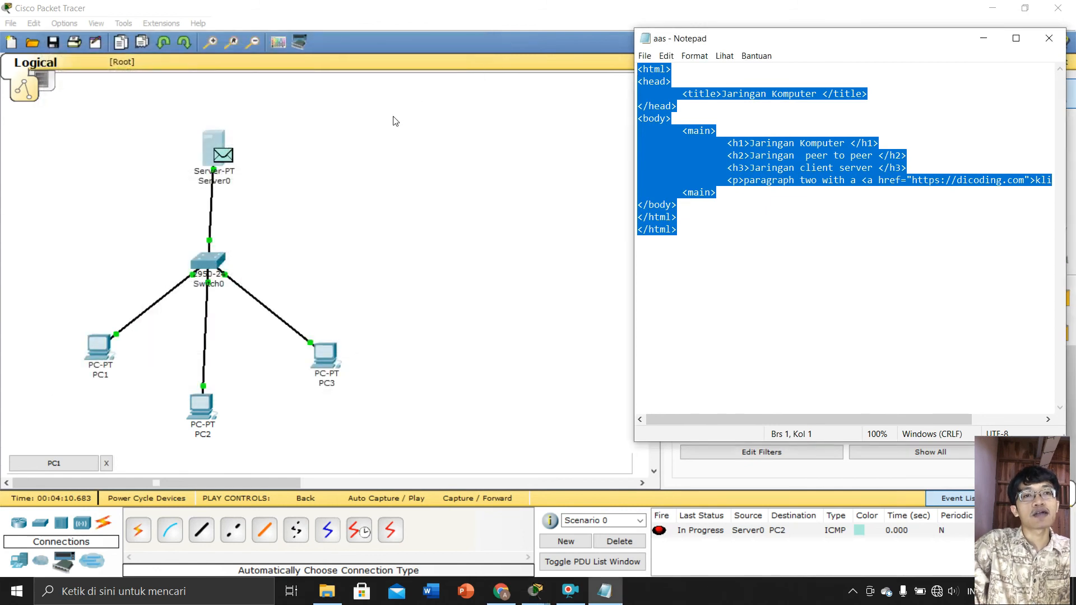
click(209, 415)
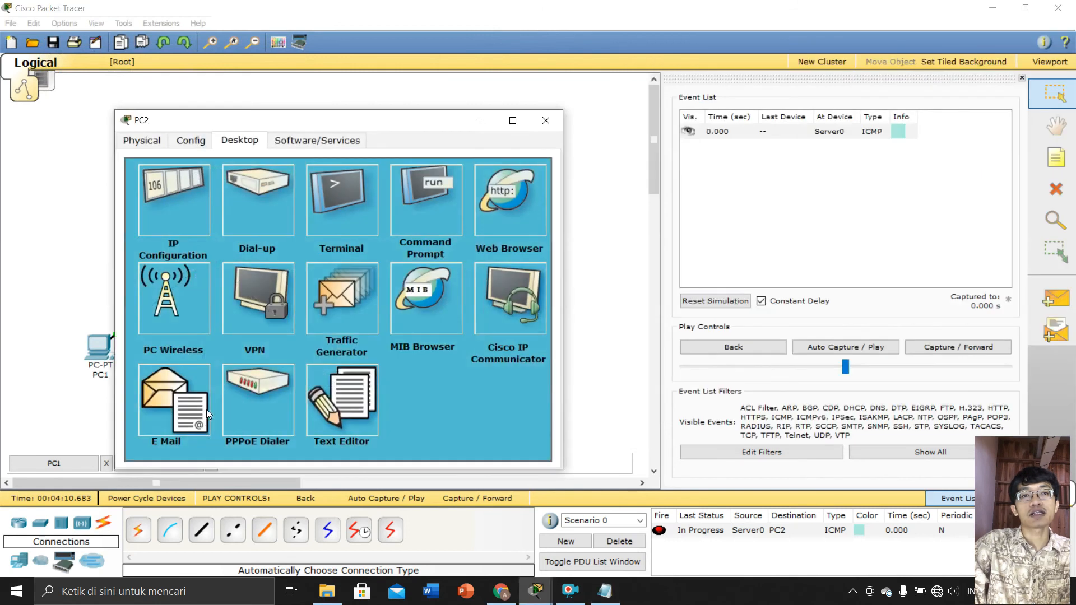
click(503, 207)
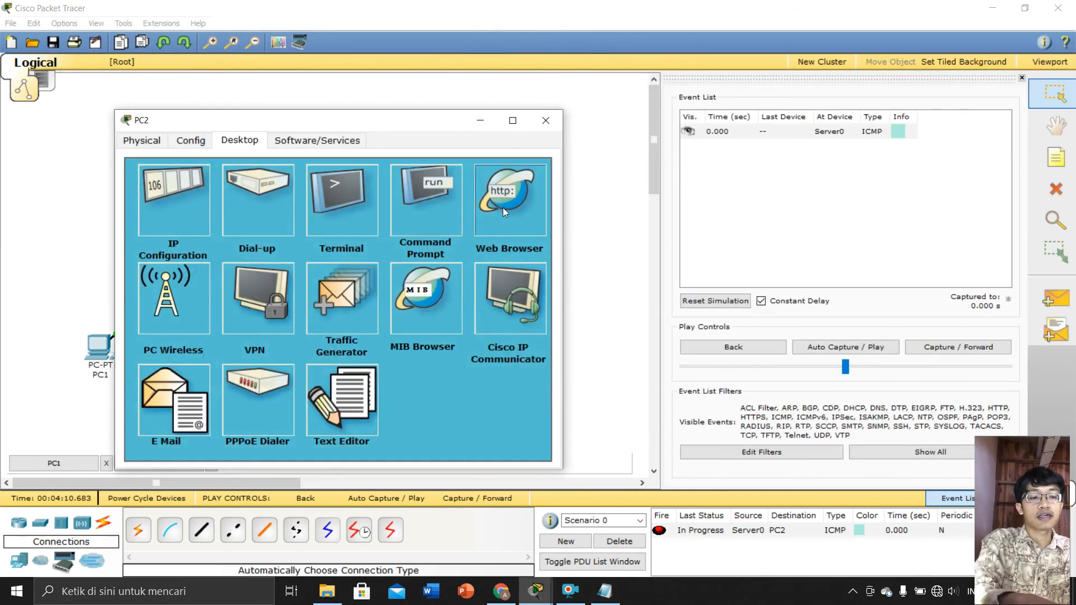
text(http)
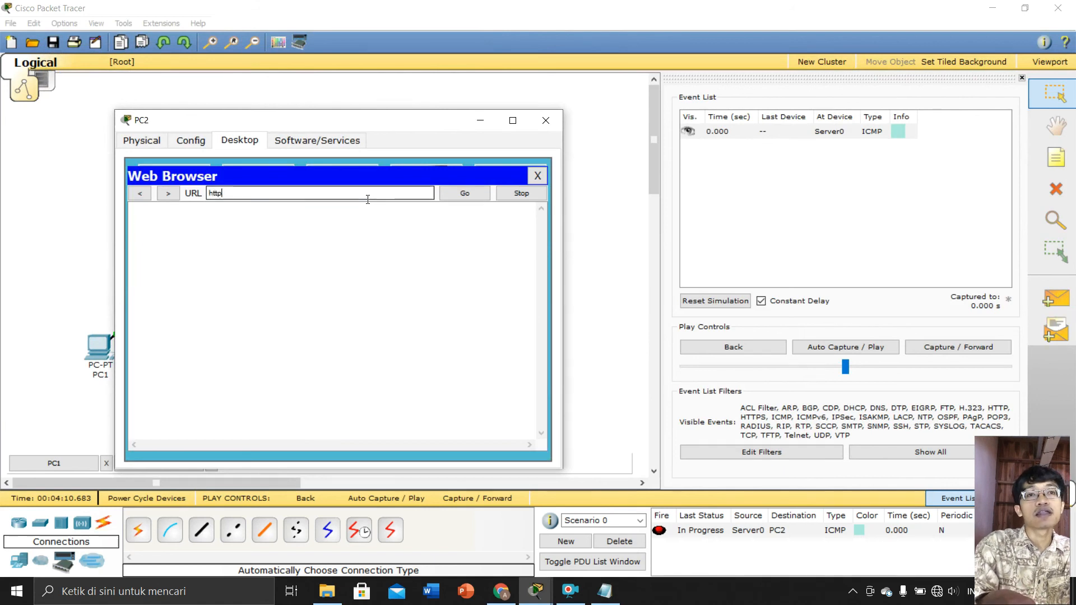
text(:/)
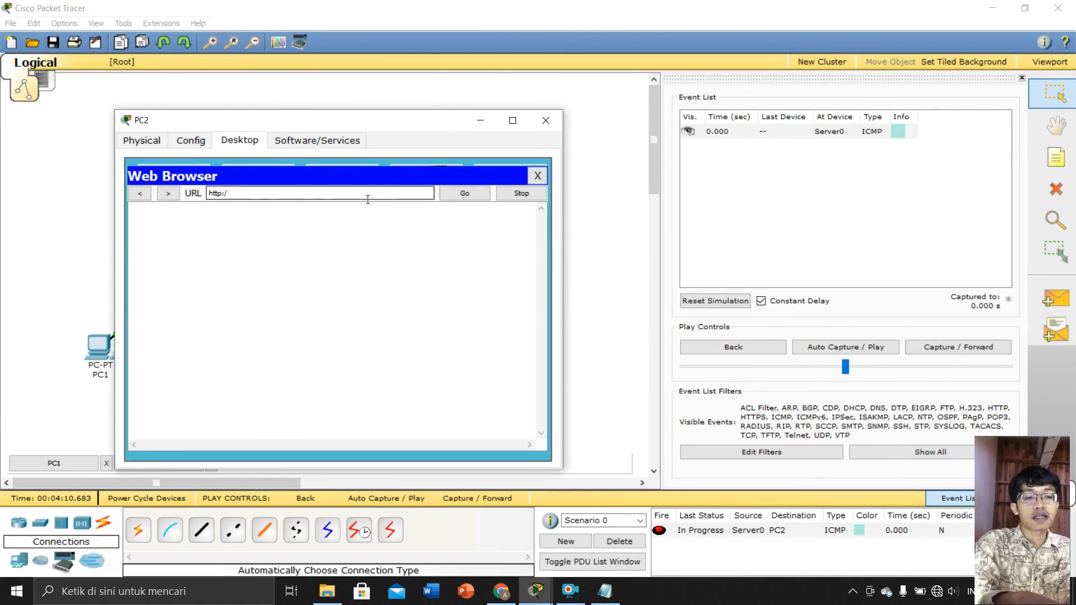
text(/)
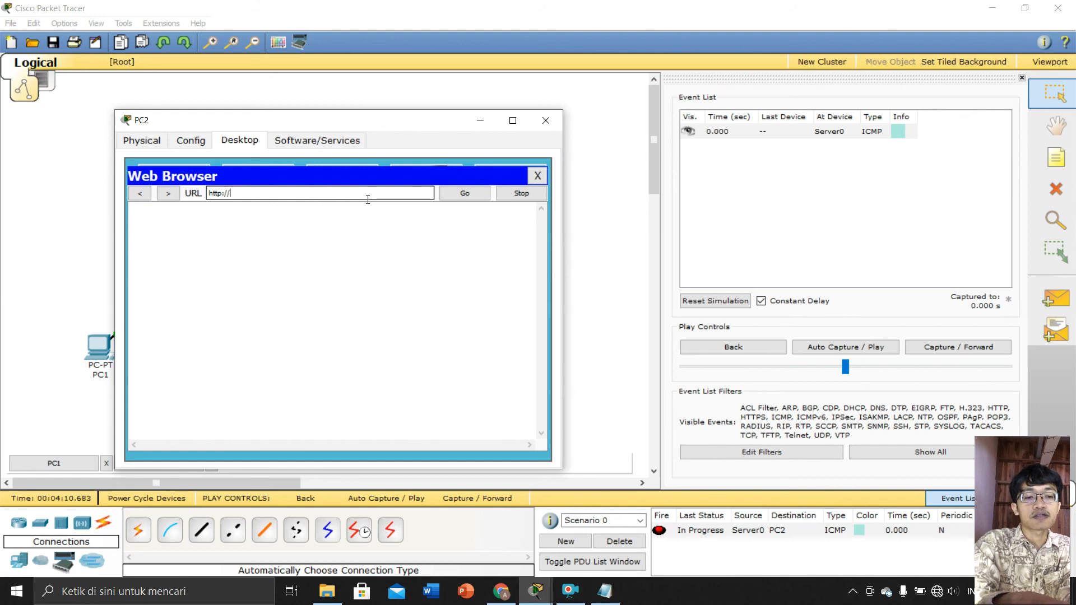
text(192.2)
key(BackSpace)
text(1)
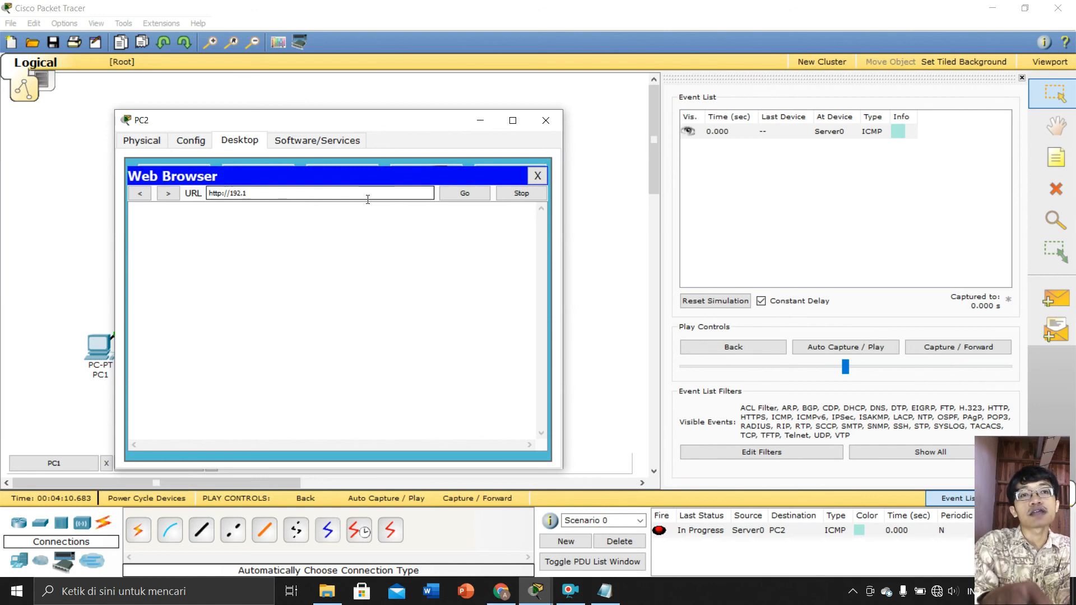
text(68.1.1)
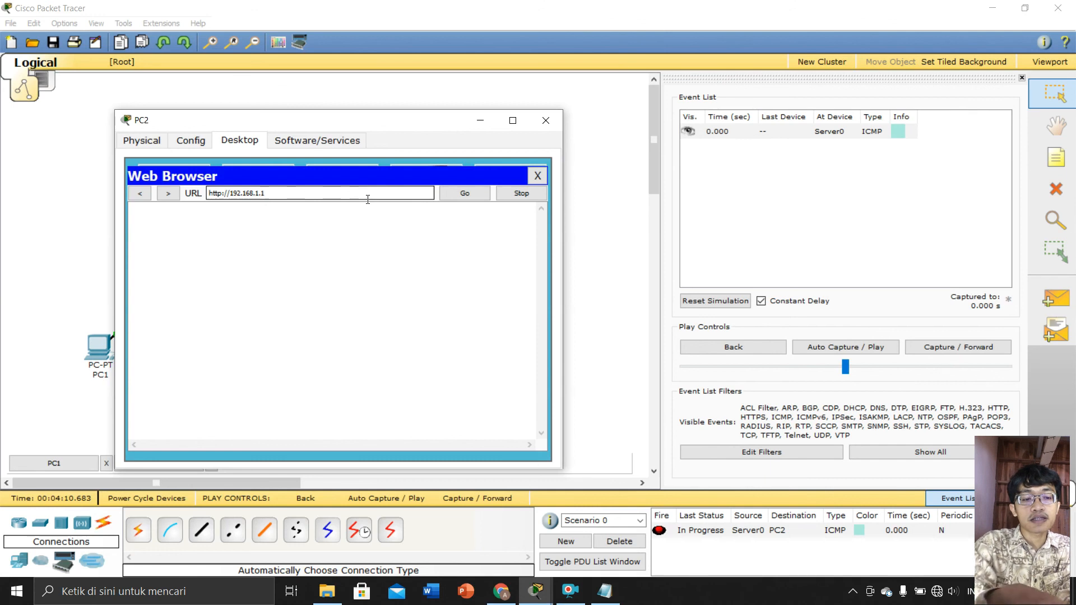
text(/file)
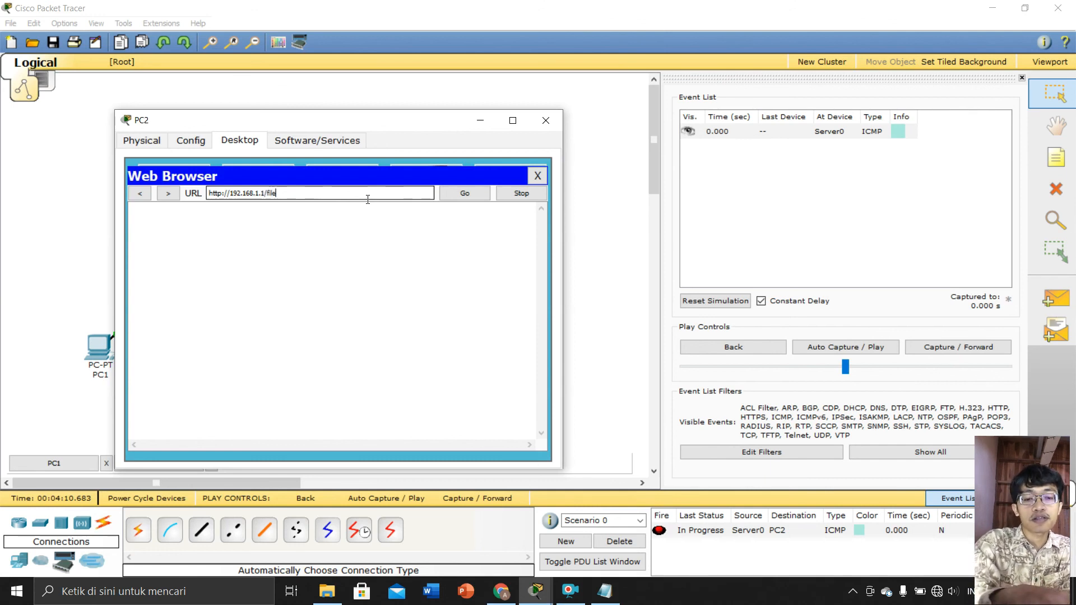
text(1.)
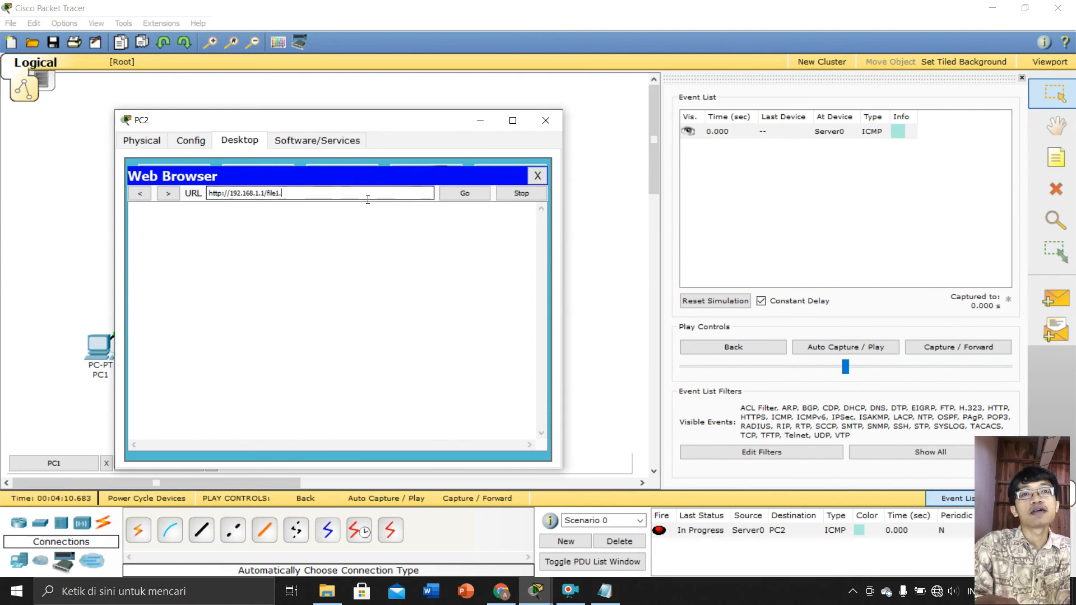
text(html)
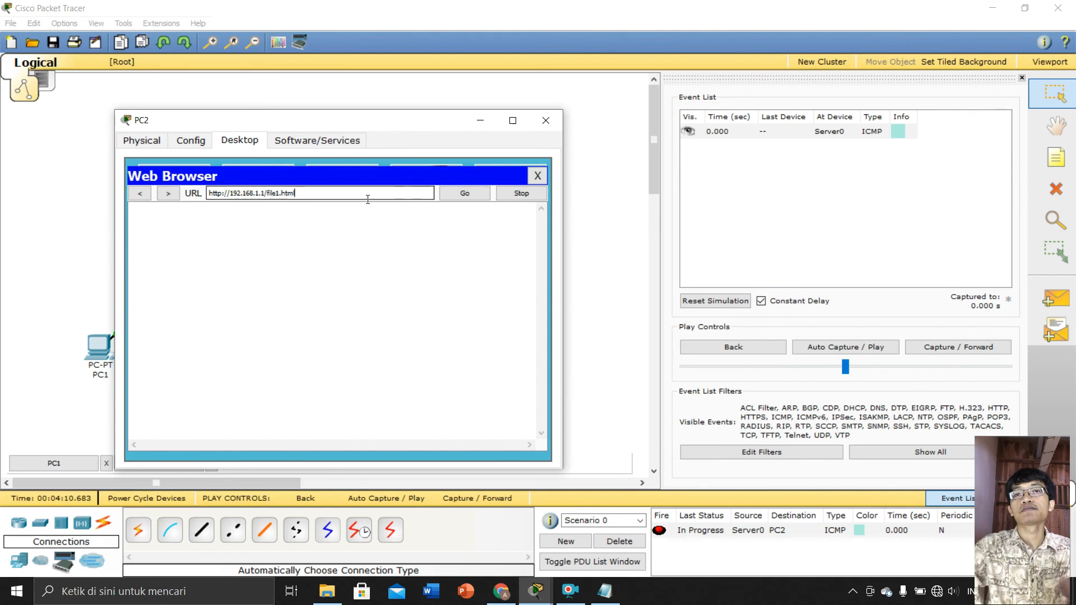
key(Return)
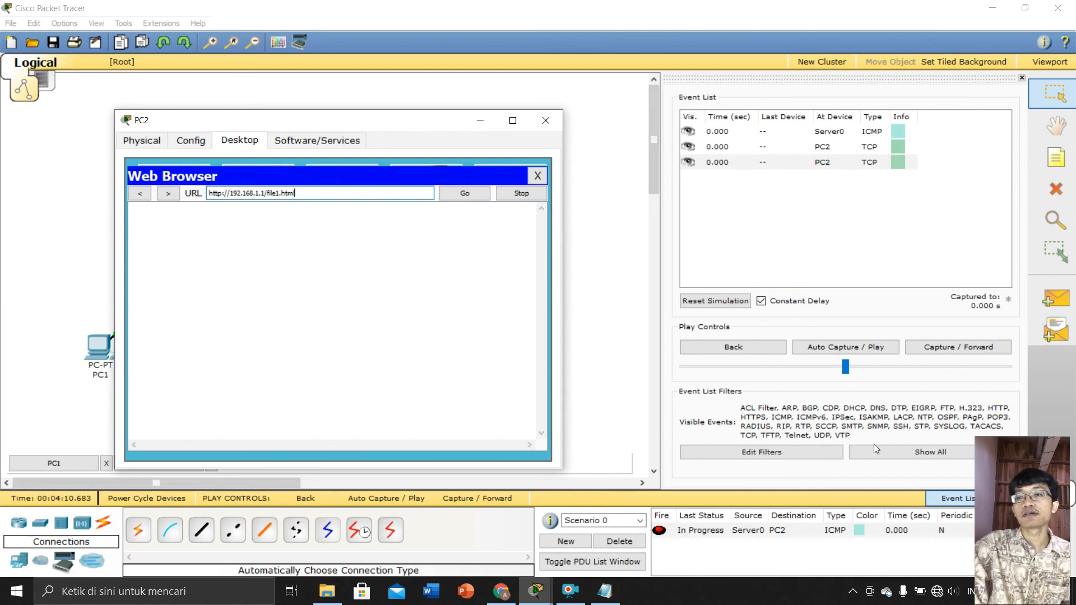
Step: Switch to realtime mode and back to simulation mode, and bring PC2's web browser back into view
click(613, 347)
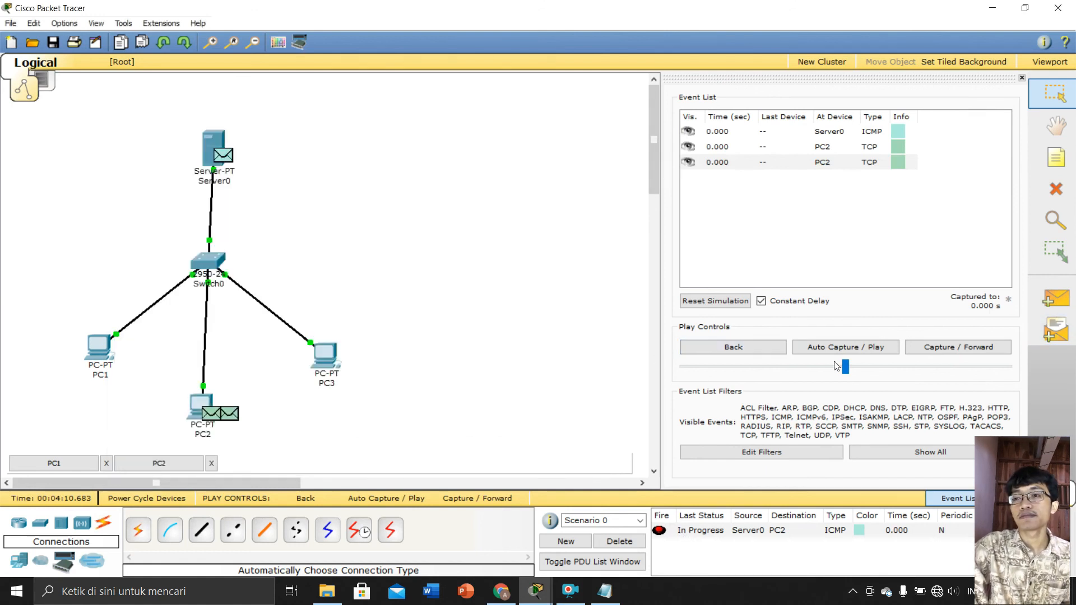
click(1032, 480)
click(1033, 480)
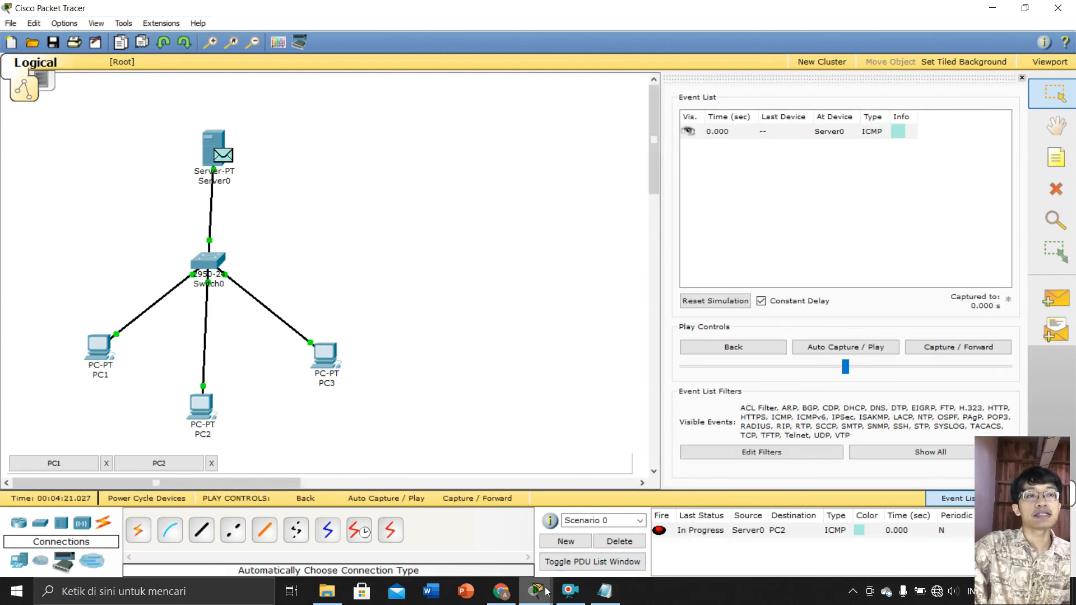
mouse_move(538, 590)
click(640, 558)
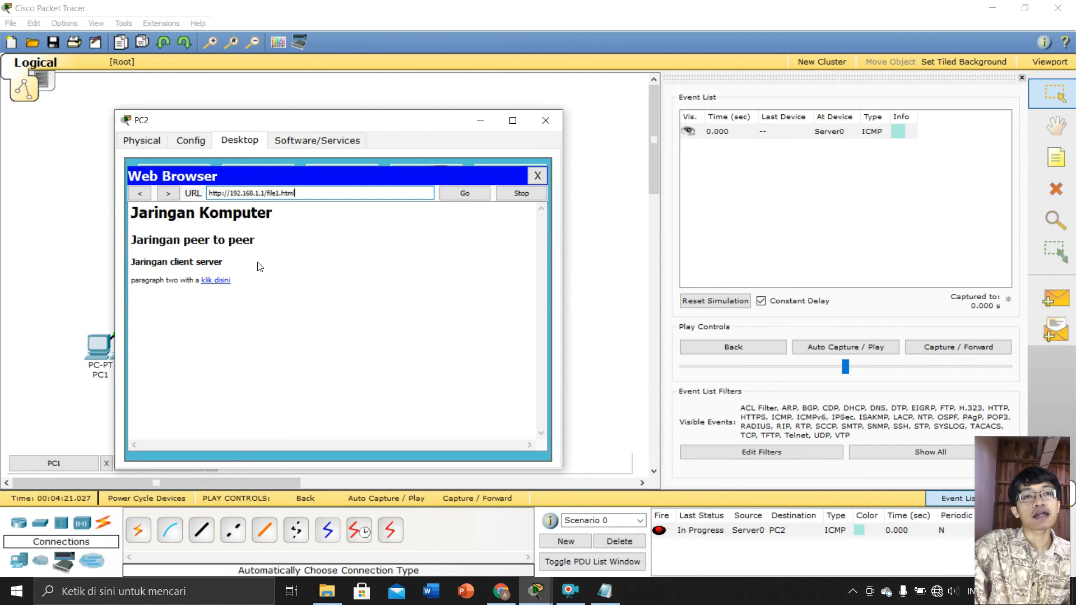
Step: Examine the three headings of file1.html in PC2's web browser
drag(241, 264, 132, 268)
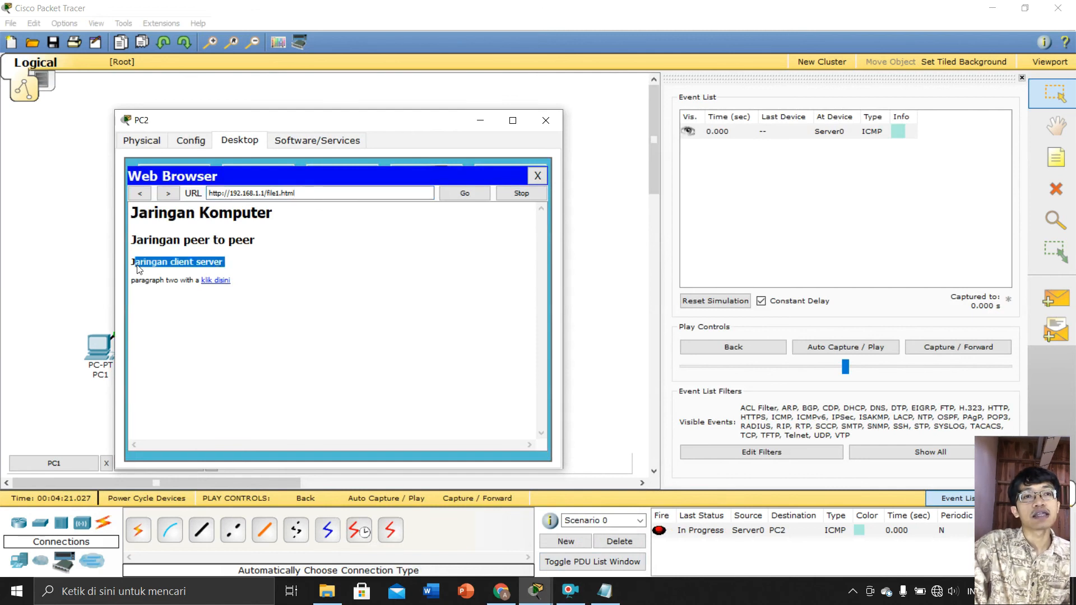
drag(267, 237, 142, 264)
click(140, 263)
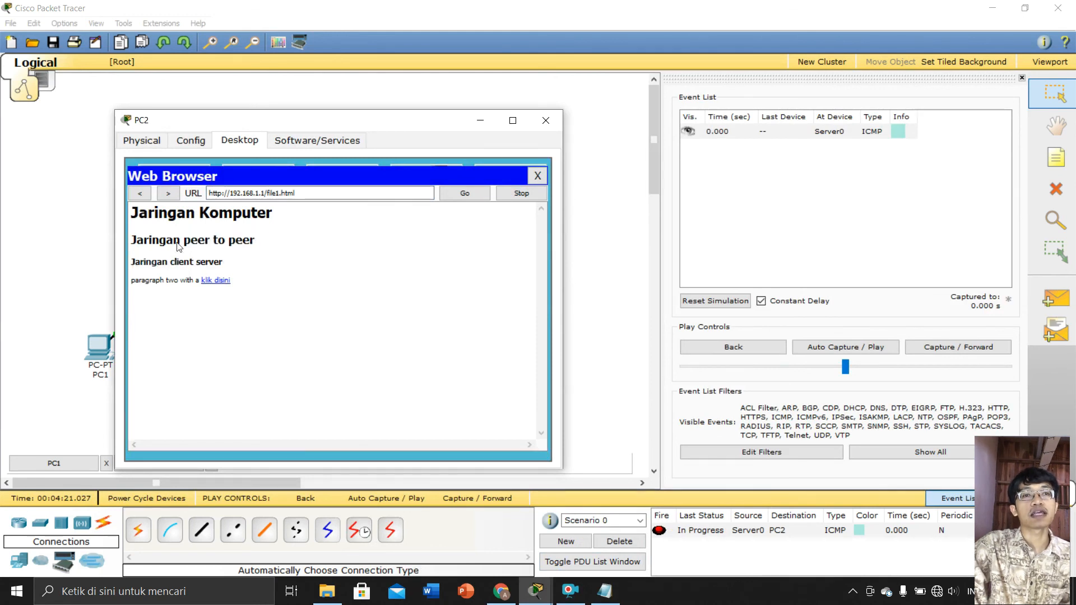
drag(259, 216, 138, 223)
click(259, 226)
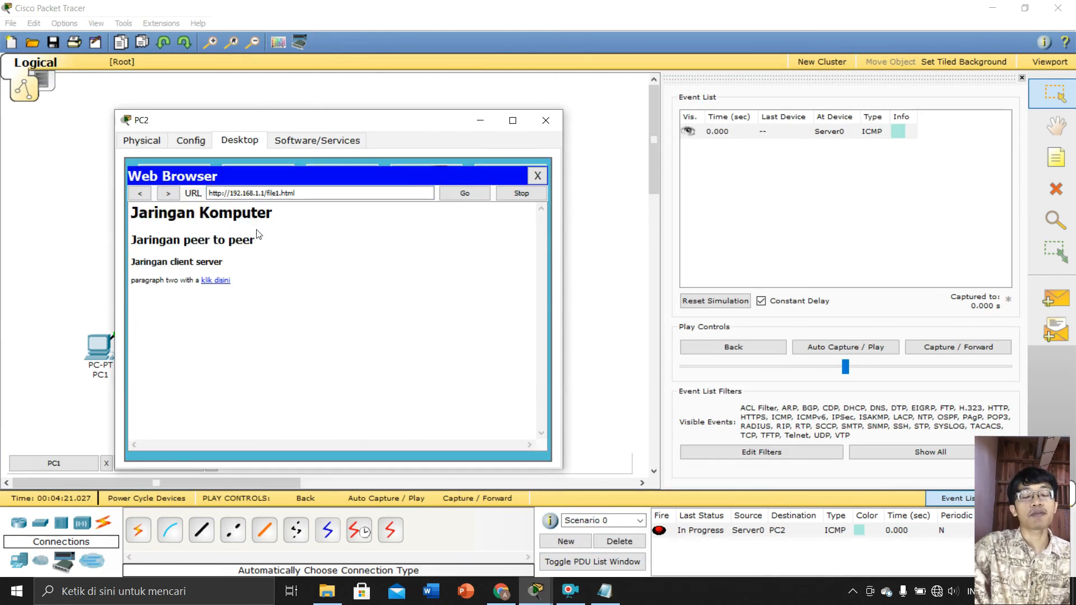